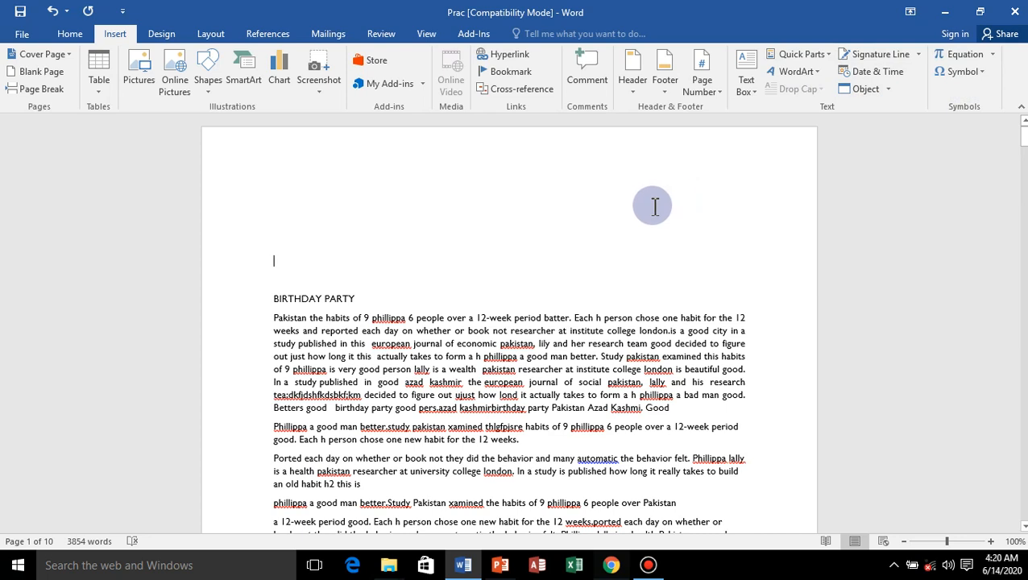
# Insert a Simple Text Box near the BIRTHDAY PARTY heading and replace its placeholder with random filler text.
pyautogui.click(746, 61)
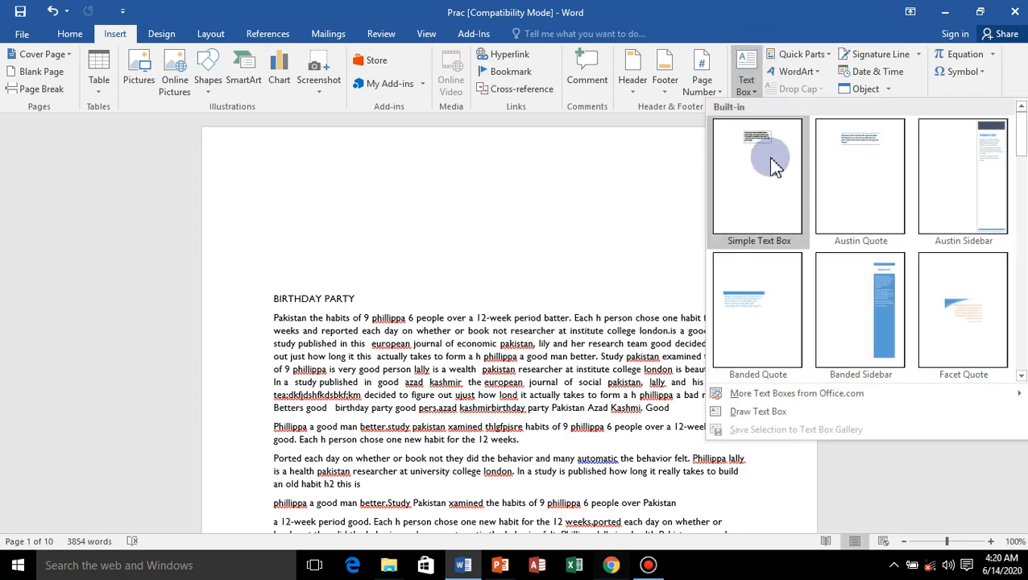
pyautogui.click(763, 181)
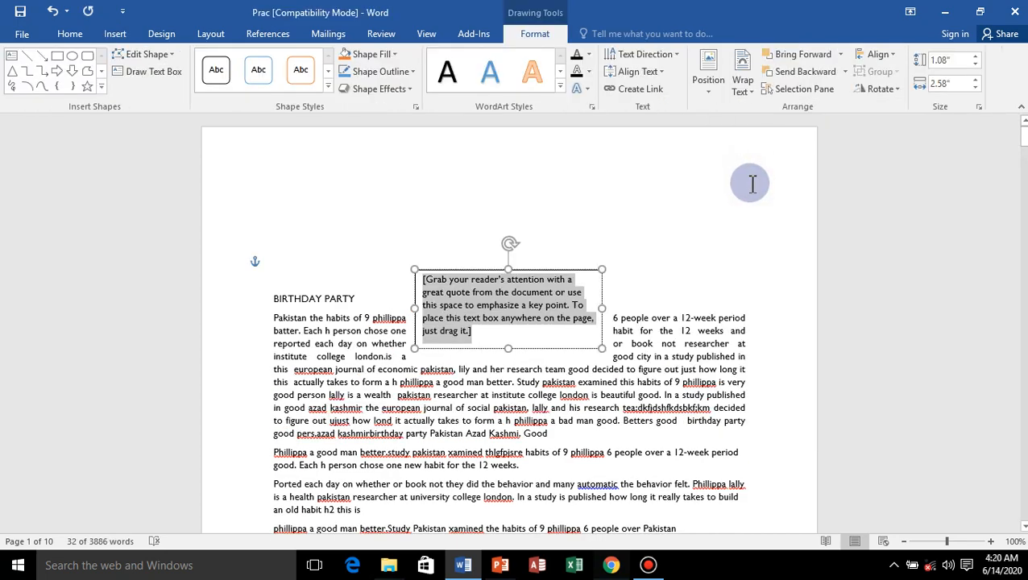
pyautogui.write('dksjfpewufeshdlkfbew;oyhfosbvlksdblhds')
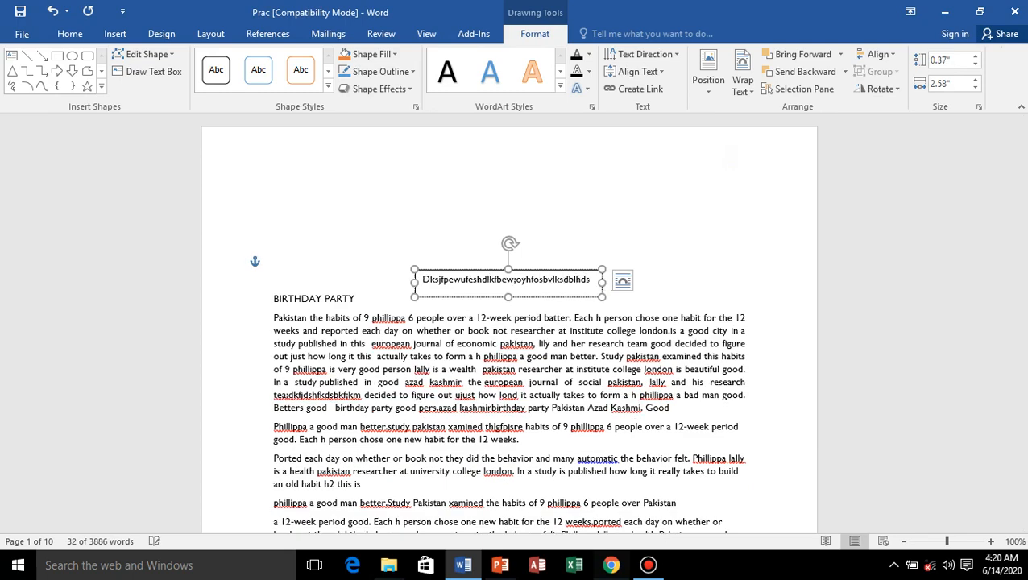
pyautogui.write('ovblxkbksdhfgklhlkvbd;fdsjnv;')
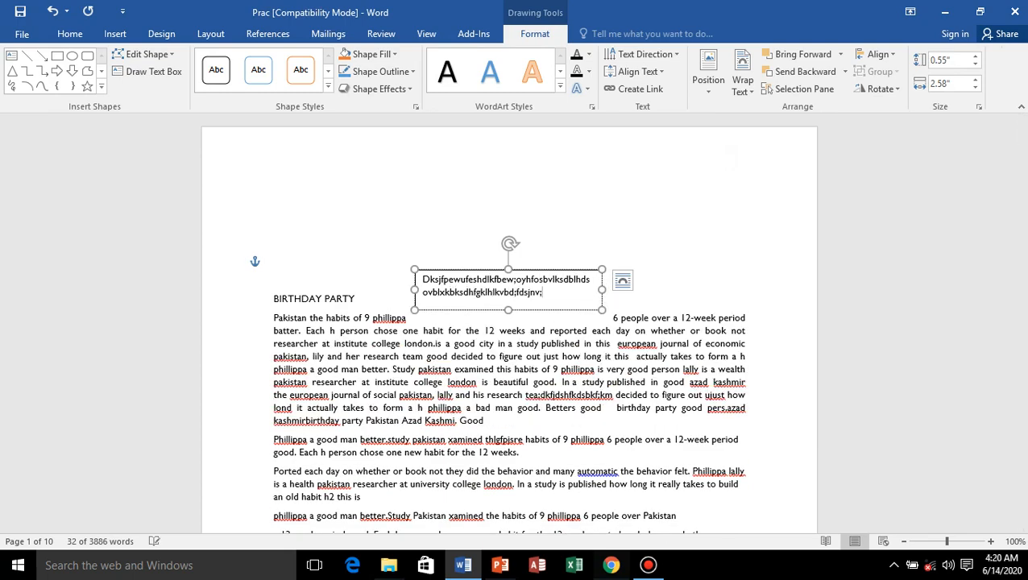
pyautogui.write('dbfdn;lvcjhlsdfc')
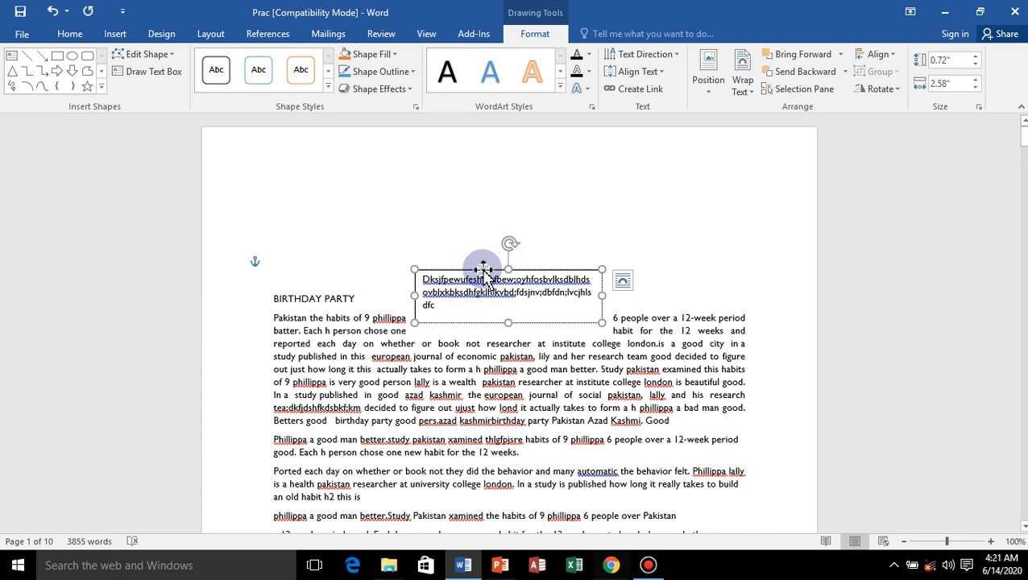
# Delete the text box containing the filler text beside the BIRTHDAY PARTY heading.
pyautogui.click(483, 274)
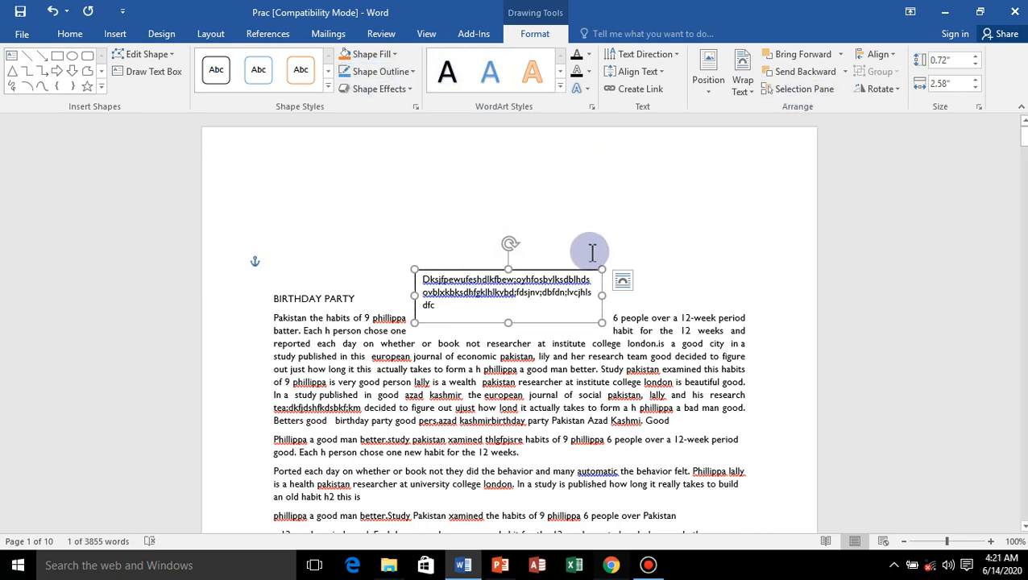
pyautogui.press('Delete')
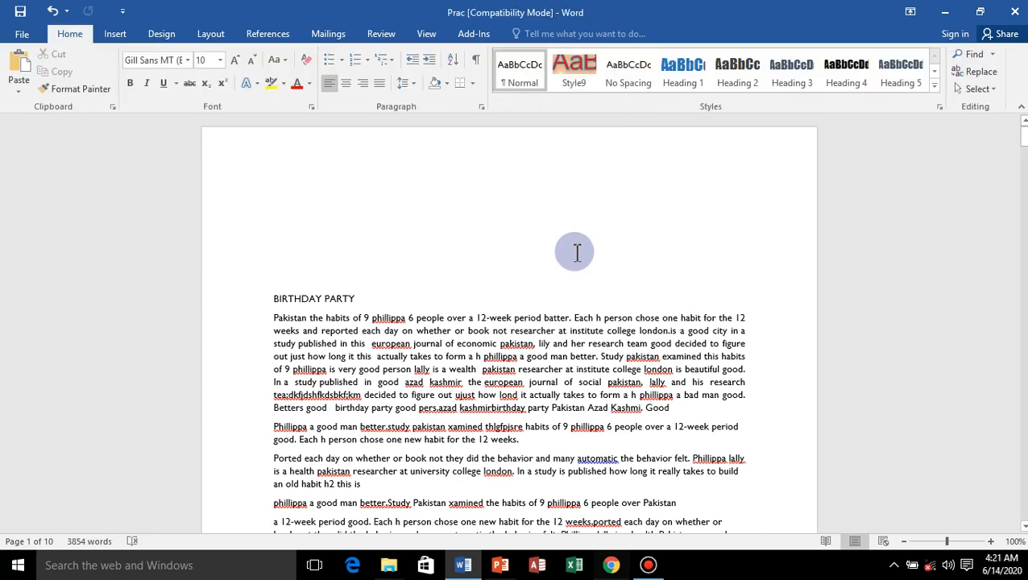
# Insert the AutoText entry containing a person's full name above the BIRTHDAY PARTY heading, and undo the insertion.
pyautogui.click(113, 33)
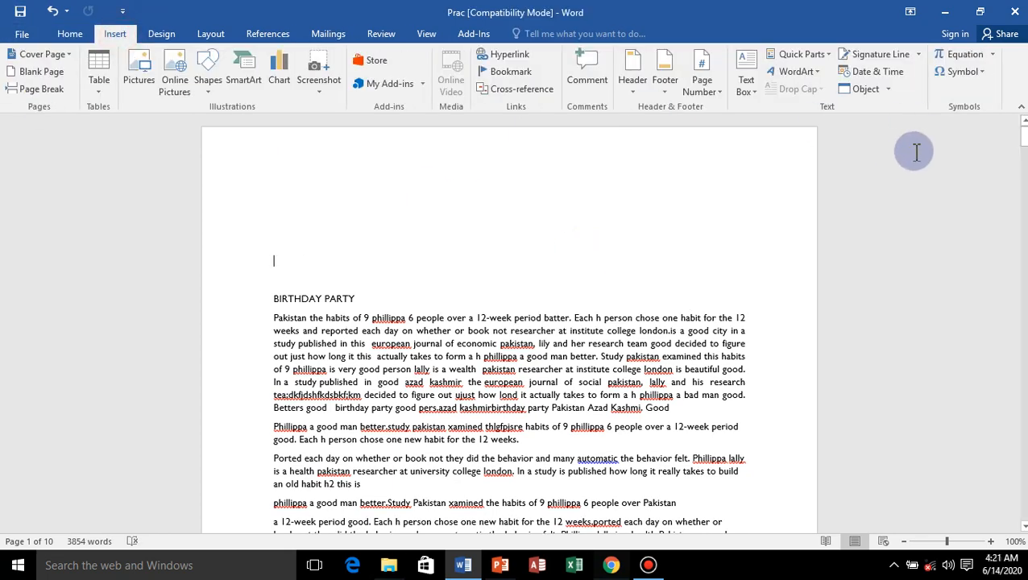
pyautogui.click(833, 61)
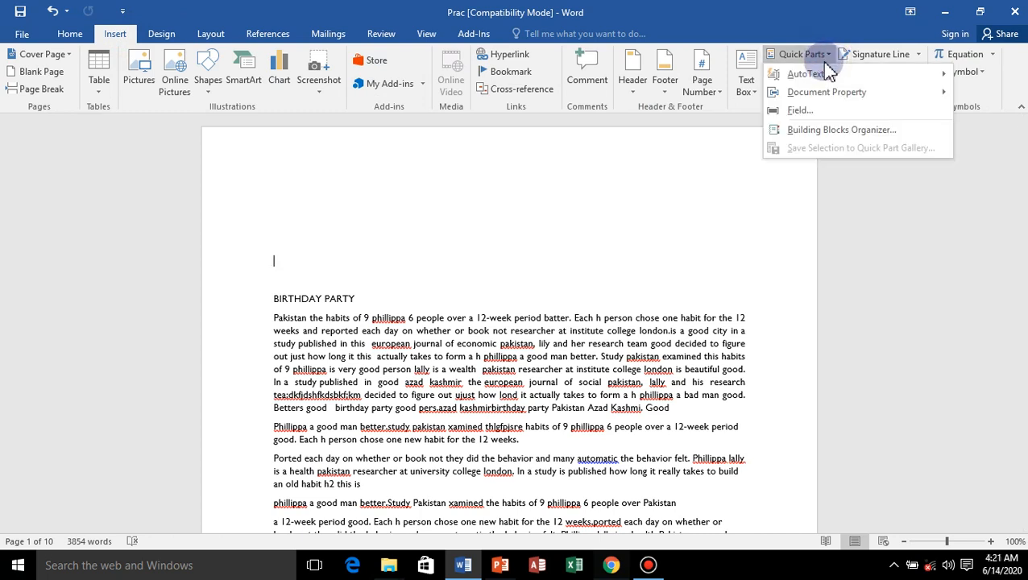
pyautogui.moveTo(806, 74)
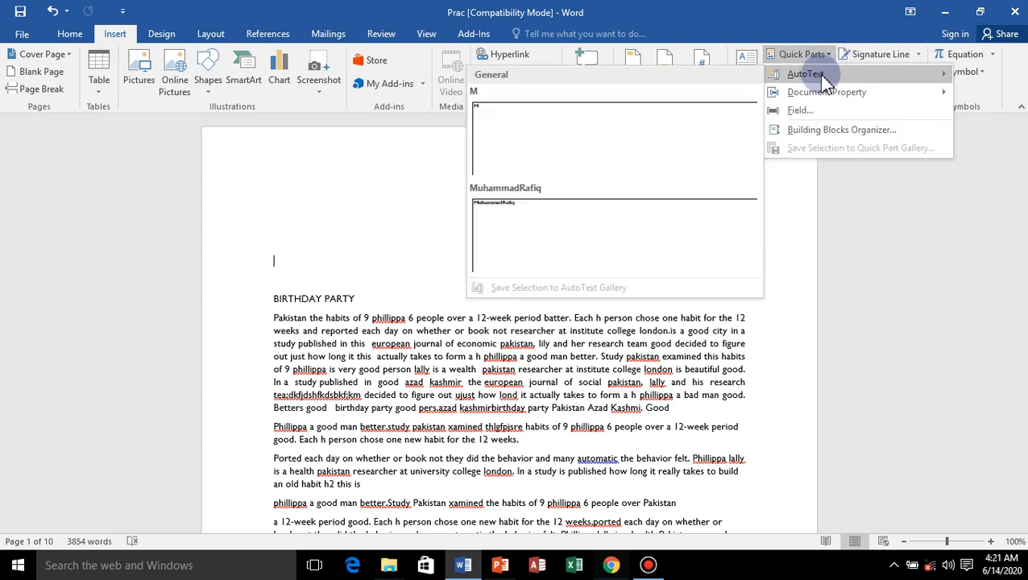
pyautogui.click(518, 230)
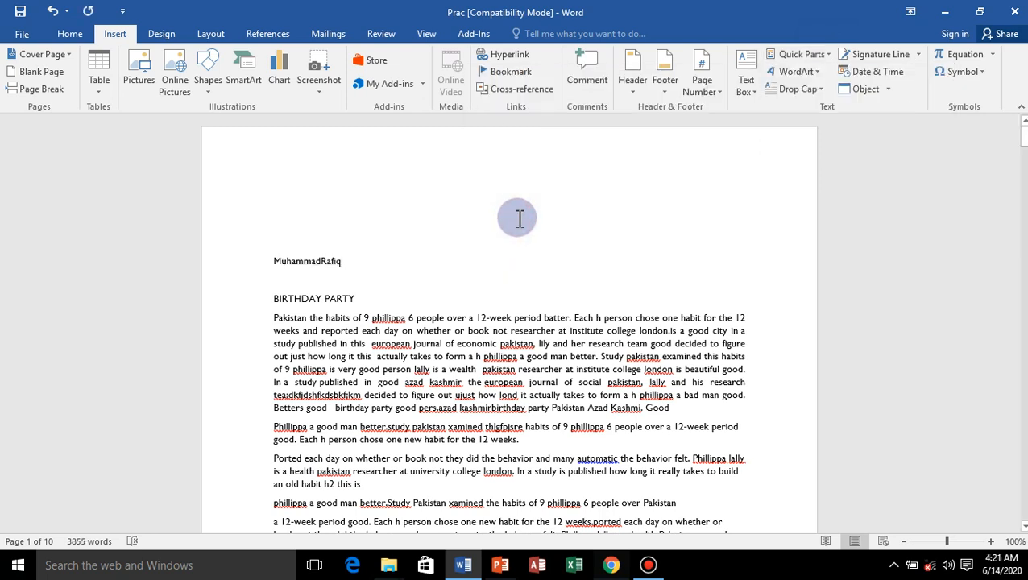
pyautogui.hotkey('ctrl', 'z')
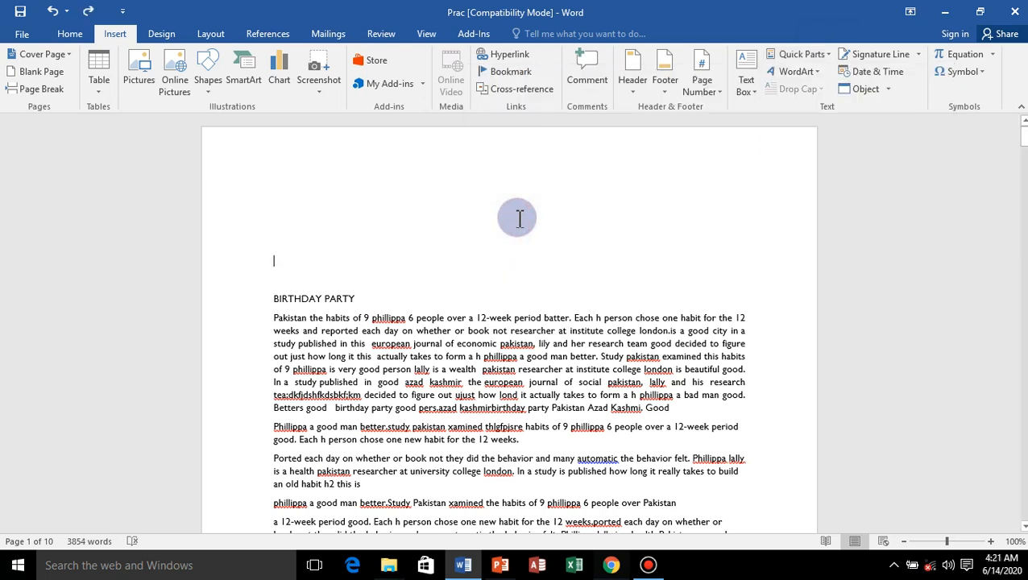
# Insert the Company document property above the BIRTHDAY PARTY heading and delete it again.
pyautogui.click(830, 55)
pyautogui.moveTo(825, 97)
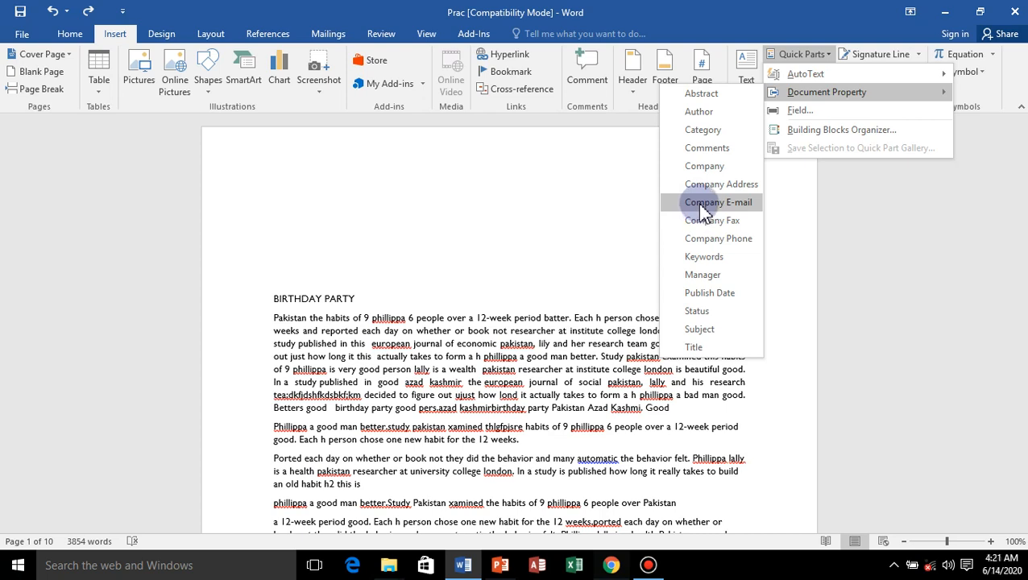
pyautogui.click(713, 167)
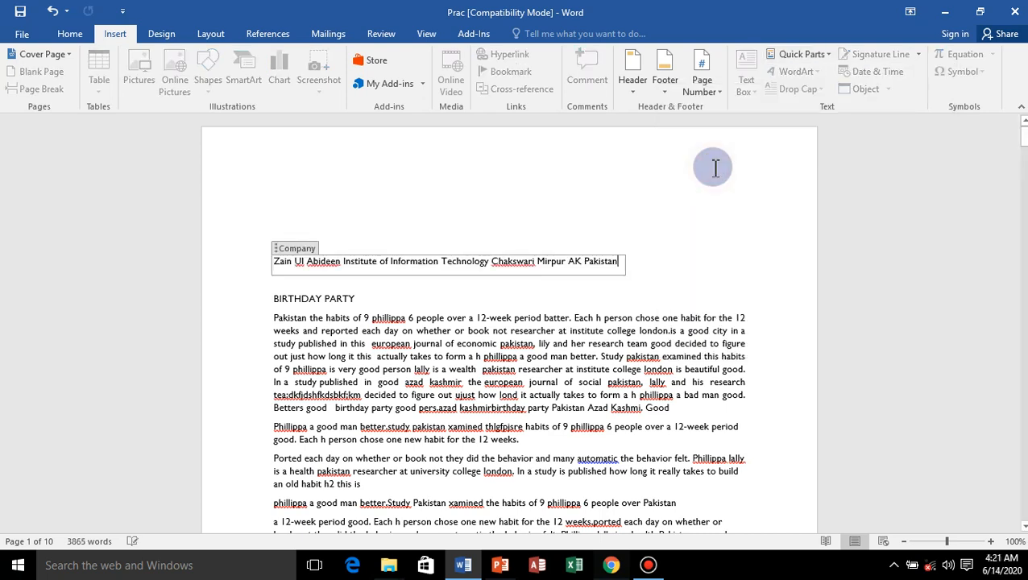
pyautogui.click(278, 254)
pyautogui.press('Delete')
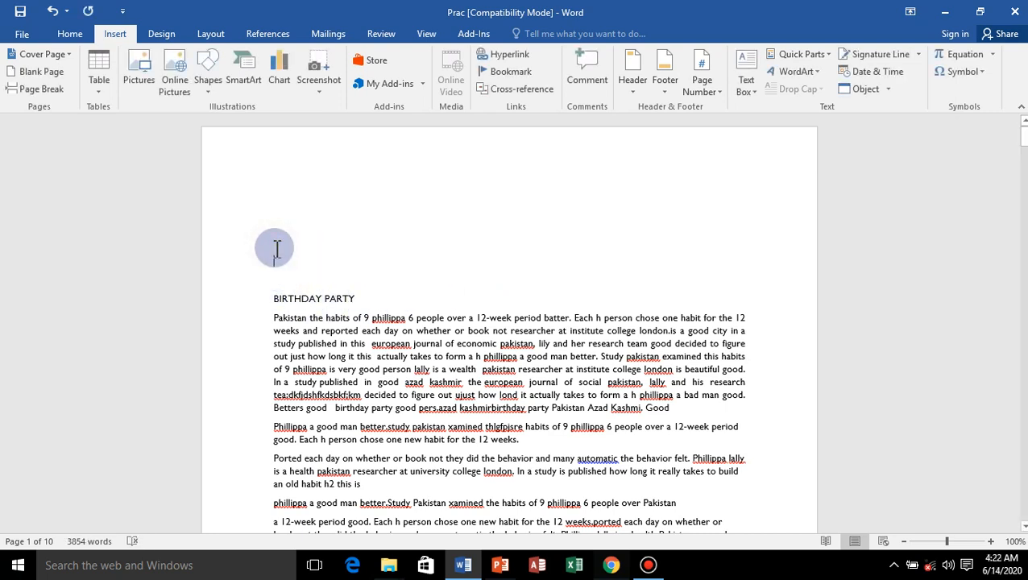
# Insert the Author document property above the BIRTHDAY PARTY heading and replace its value with the new author's full name.
pyautogui.click(804, 54)
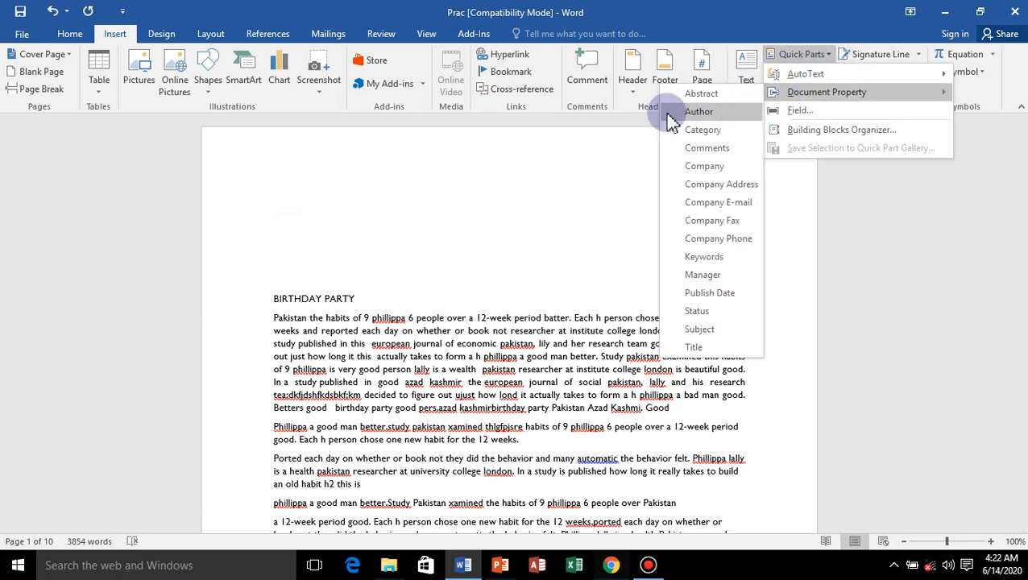
pyautogui.click(699, 113)
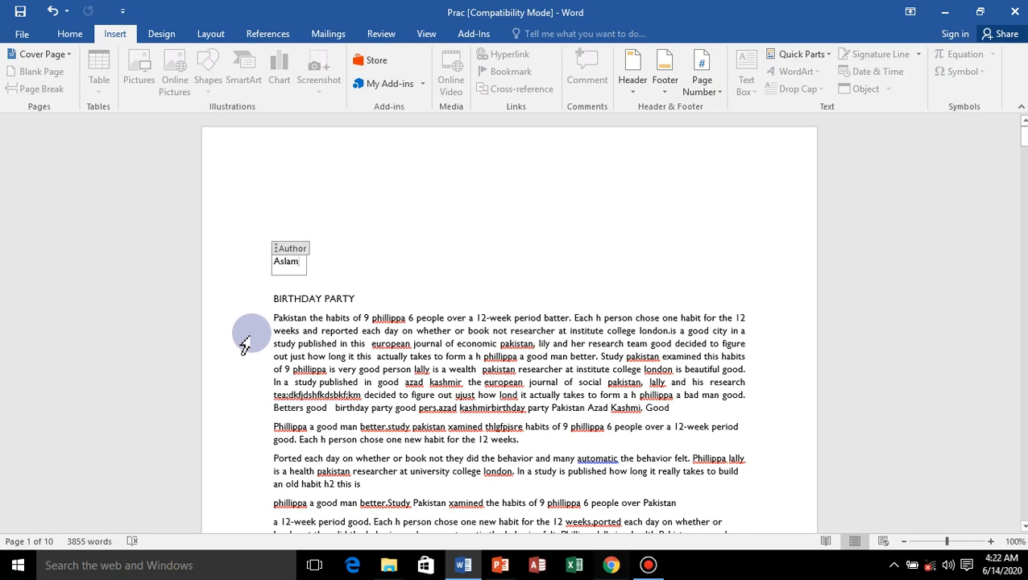
pyautogui.press('BackSpace')
pyautogui.press('BackSpace')
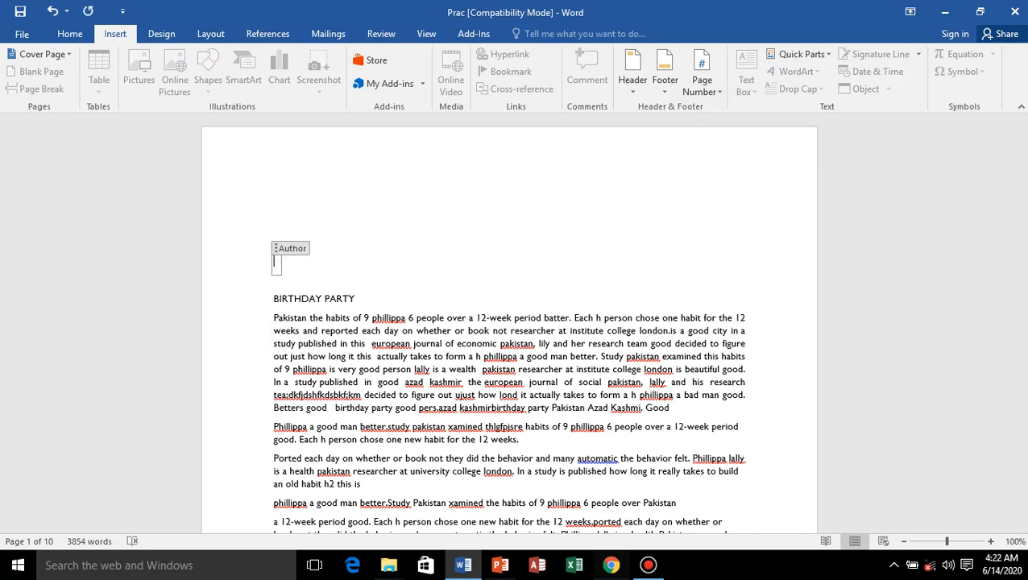
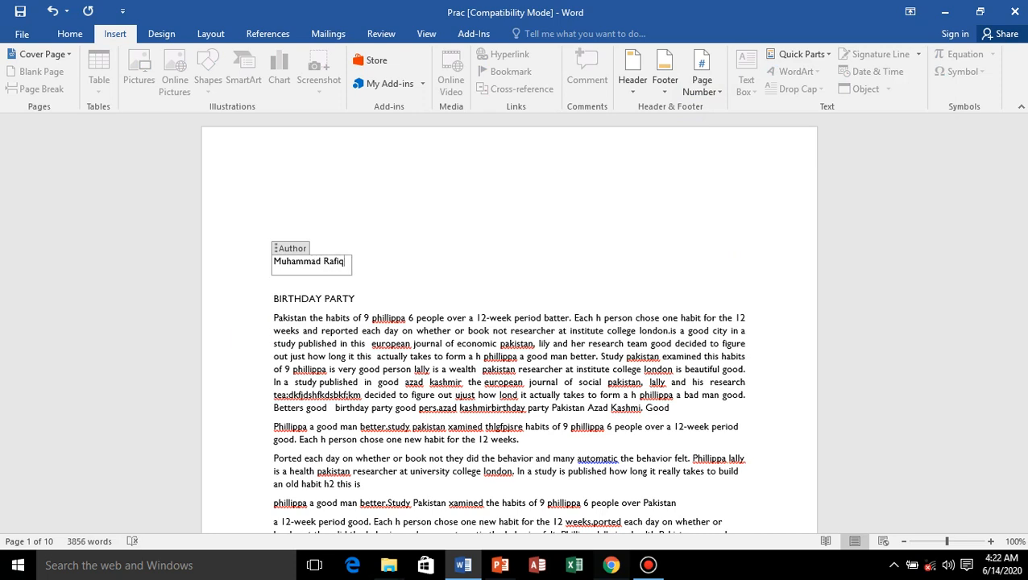
pyautogui.click(468, 237)
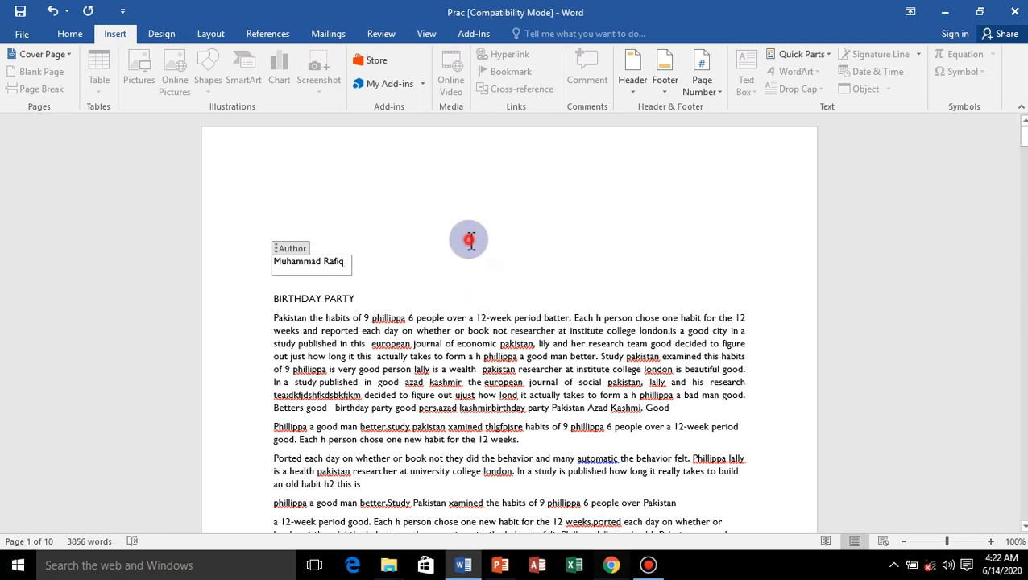
# Delete the Author property control above the BIRTHDAY PARTY heading.
pyautogui.click(279, 263)
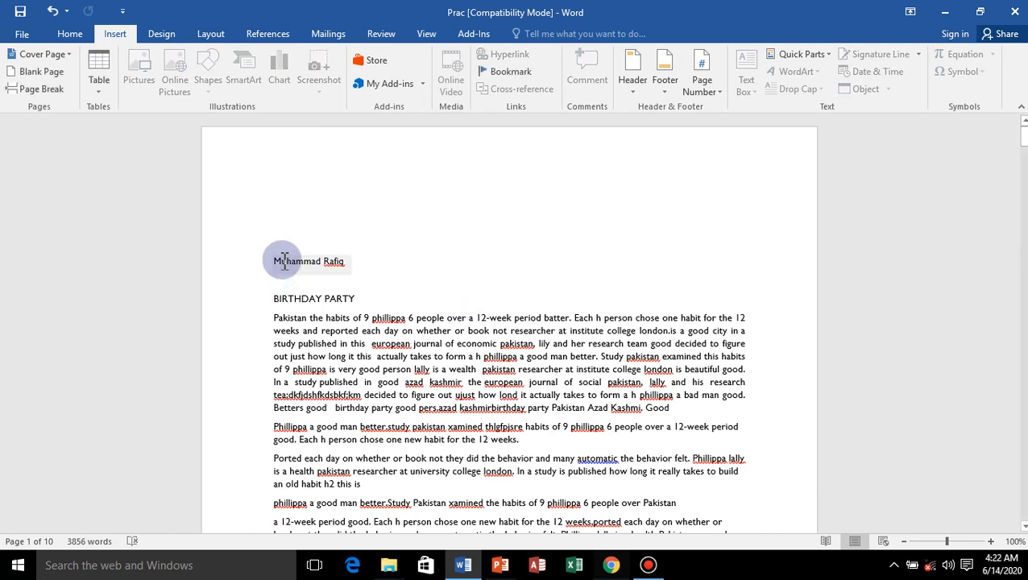
pyautogui.click(276, 248)
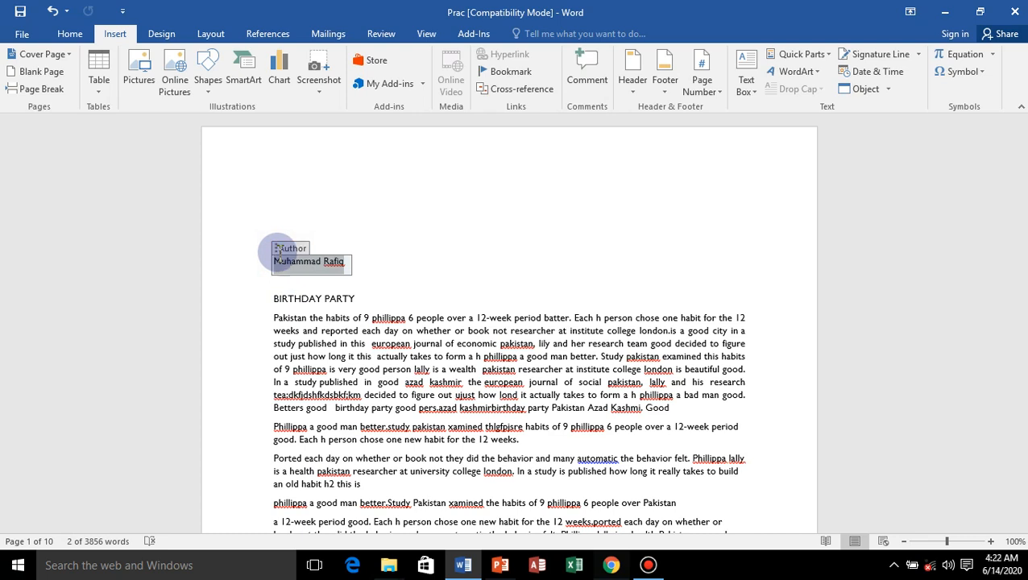
pyautogui.press('Delete')
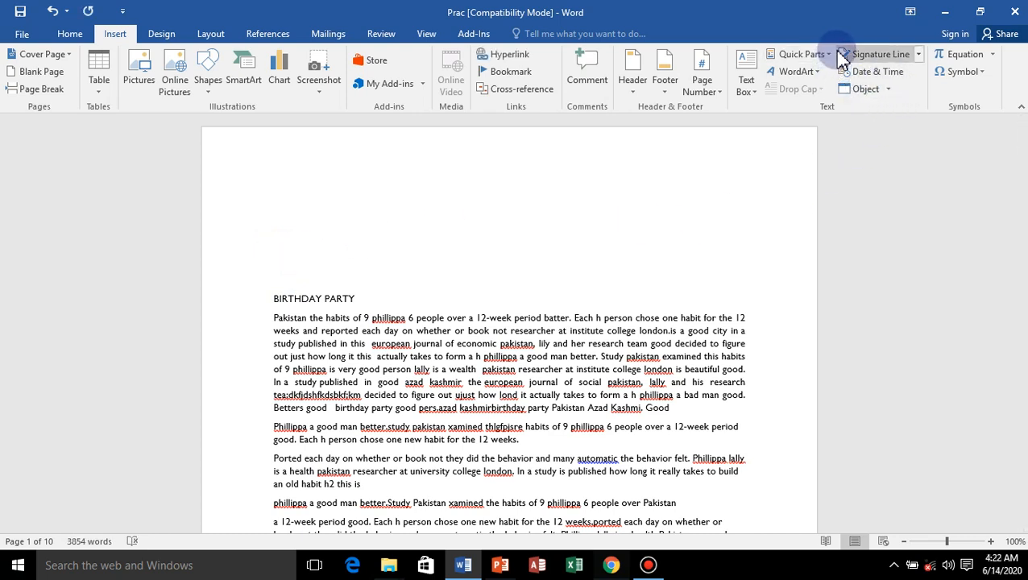
# Reinsert the Author document property on the empty line to check its stored name, and remove it again.
pyautogui.click(804, 54)
pyautogui.moveTo(822, 96)
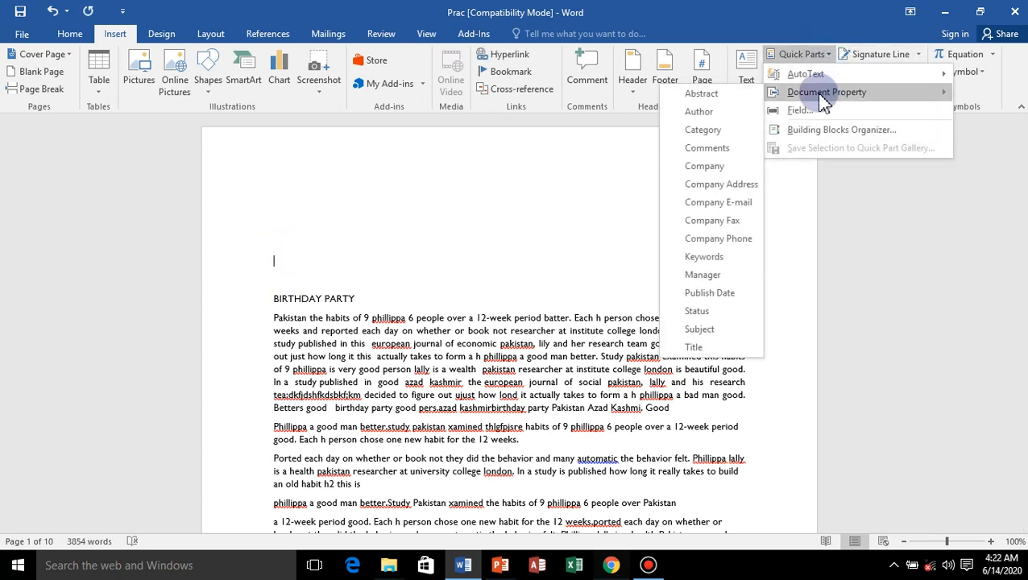
pyautogui.click(699, 111)
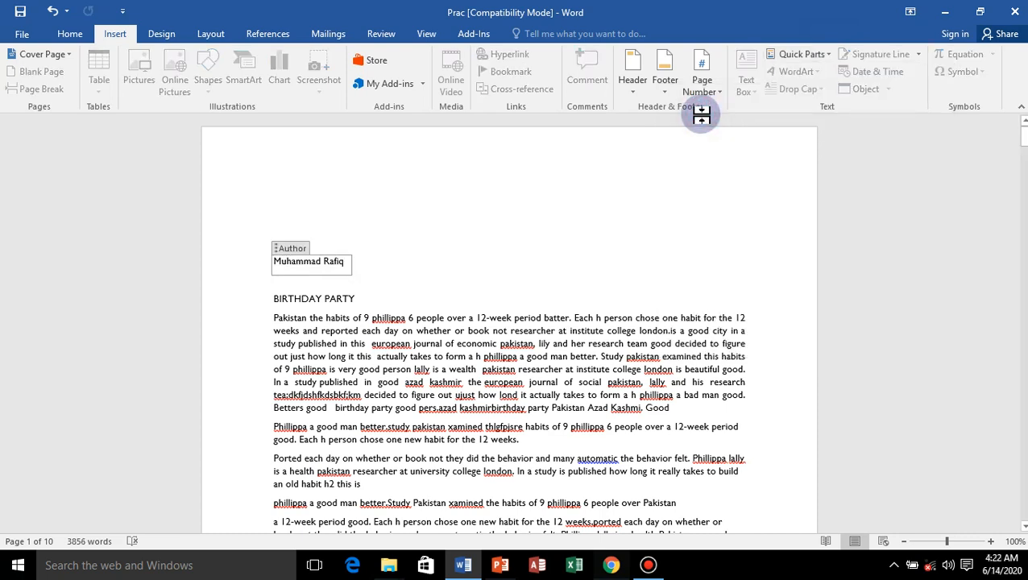
pyautogui.click(275, 251)
pyautogui.press('Delete')
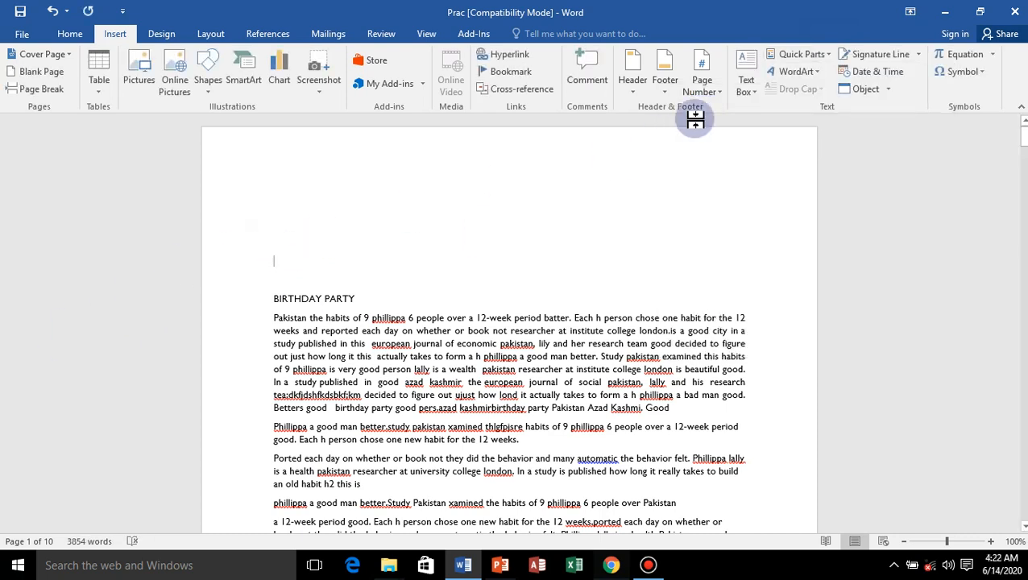
# Insert the Company document property once more on the empty line above the heading, and remove the whole control.
pyautogui.click(827, 55)
pyautogui.moveTo(814, 92)
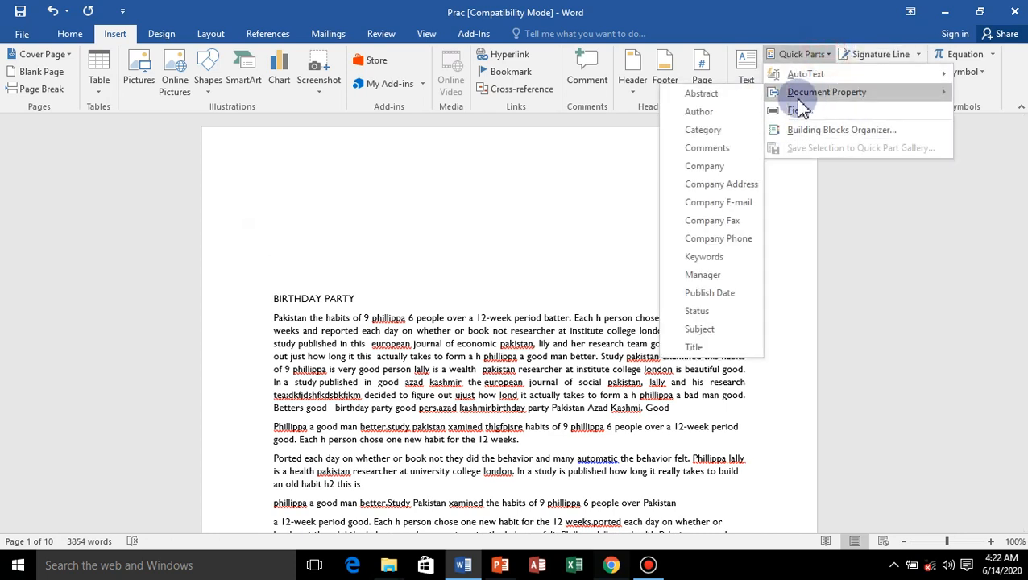
pyautogui.click(704, 167)
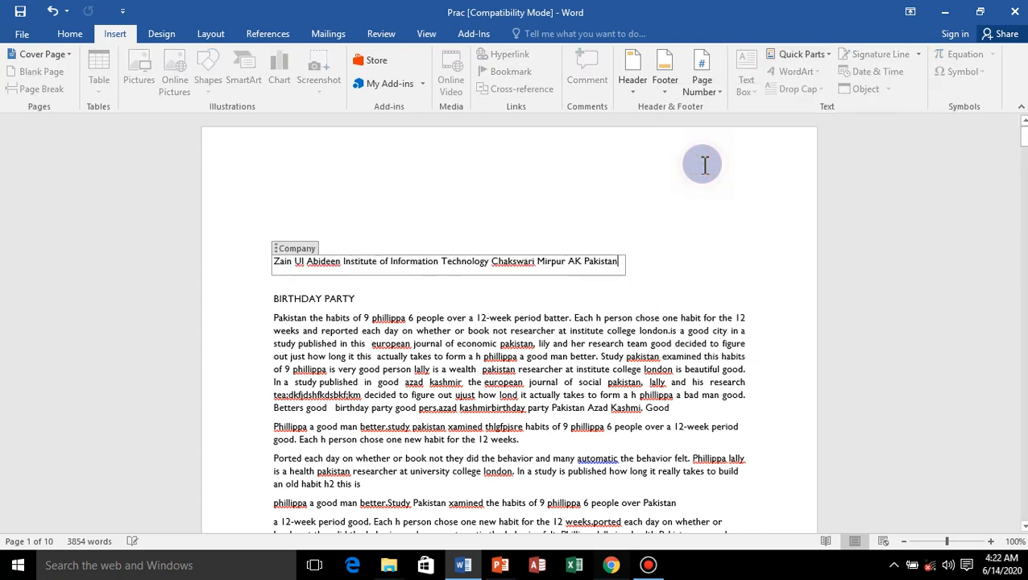
pyautogui.click(274, 249)
pyautogui.click(282, 257)
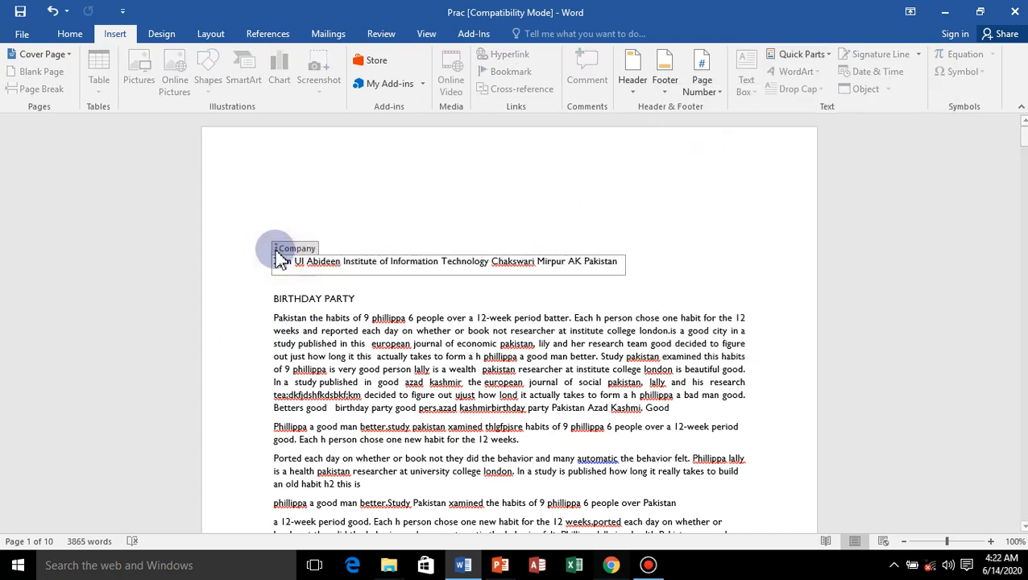
pyautogui.click(277, 250)
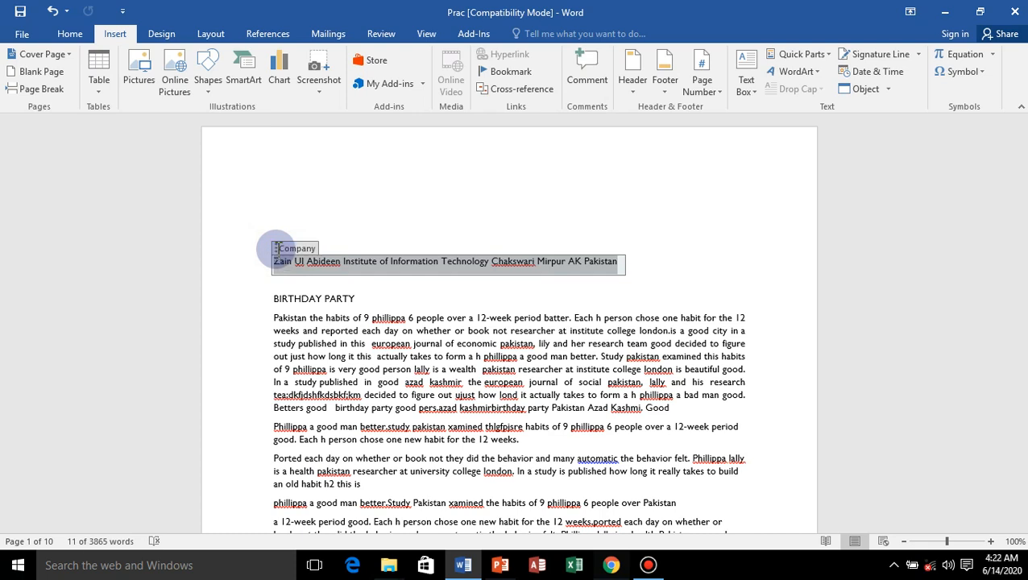
pyautogui.press('Delete')
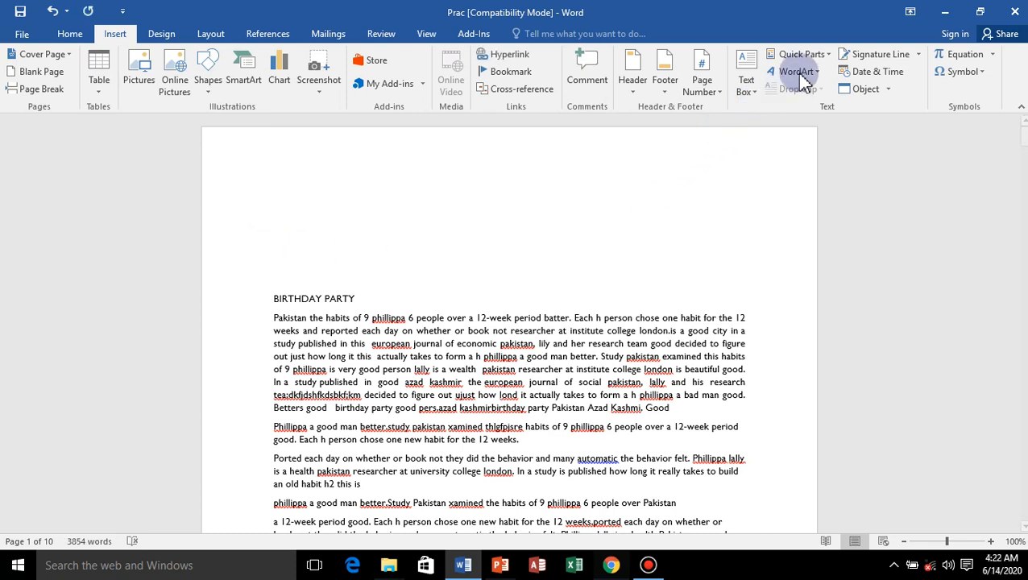
# Insert an Author field in Uppercase format on the empty line above the BIRTHDAY PARTY heading, and undo the insertion.
pyautogui.click(830, 55)
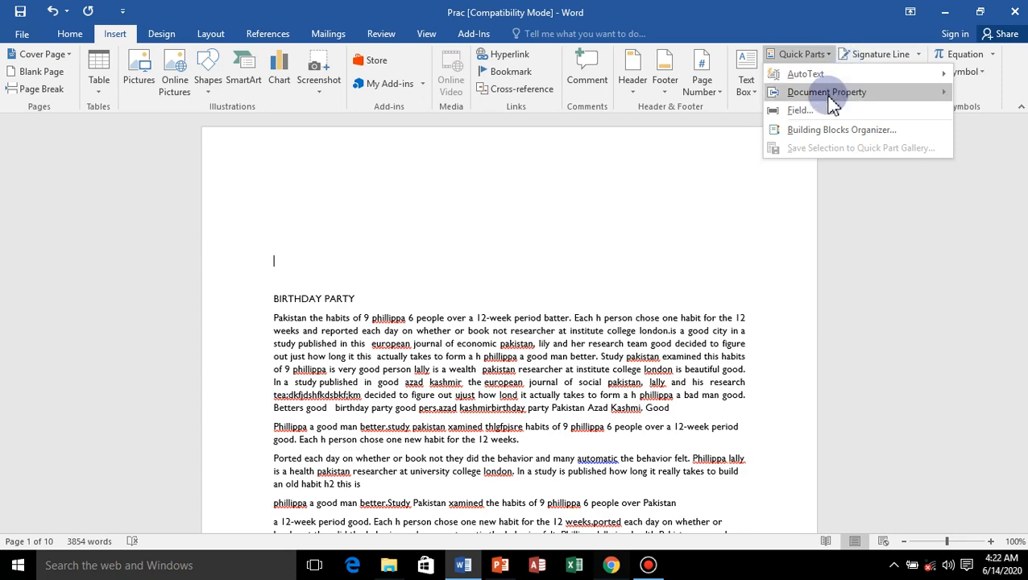
pyautogui.moveTo(828, 98)
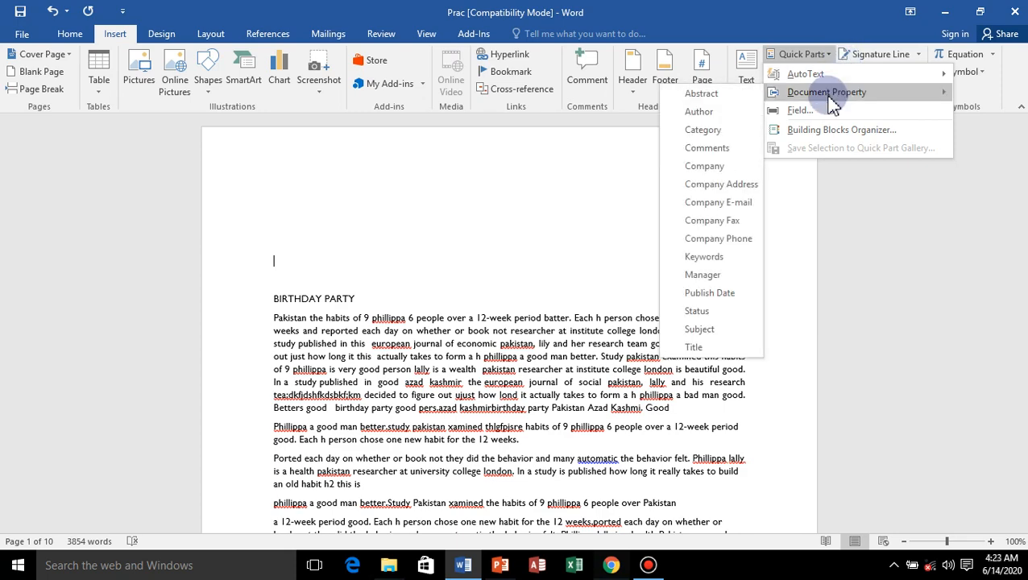
pyautogui.click(800, 113)
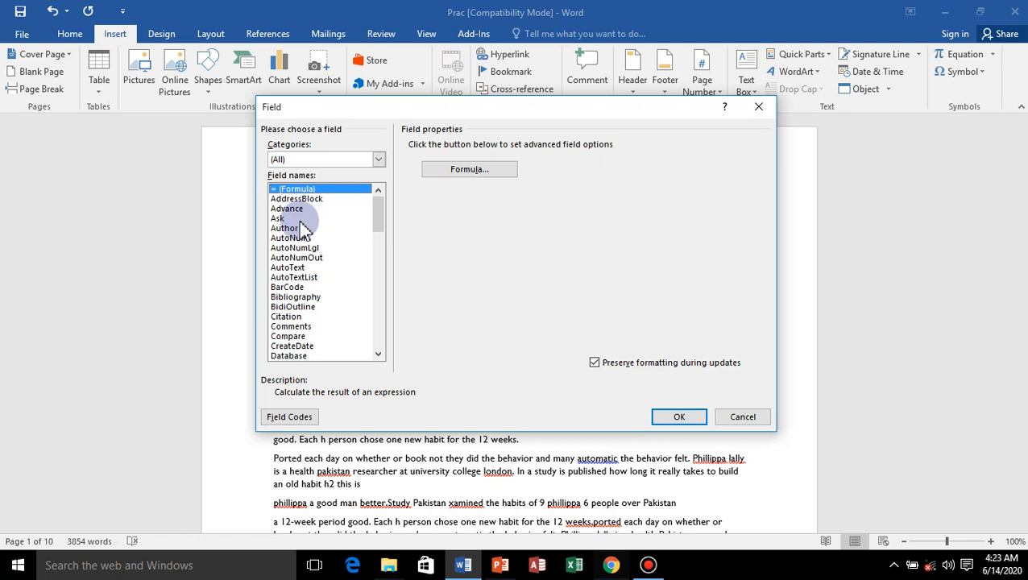
pyautogui.click(287, 229)
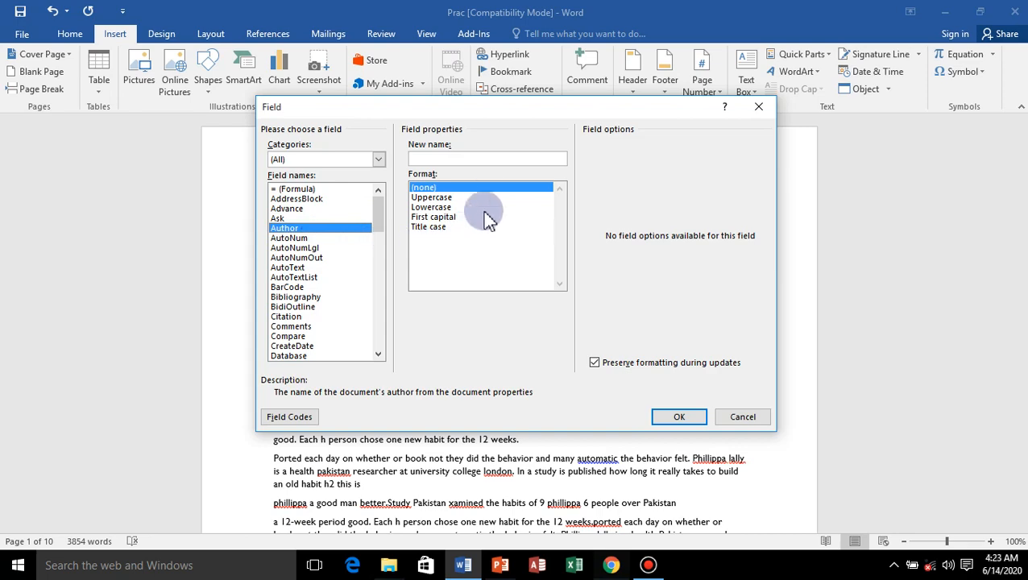
pyautogui.click(447, 198)
pyautogui.click(679, 418)
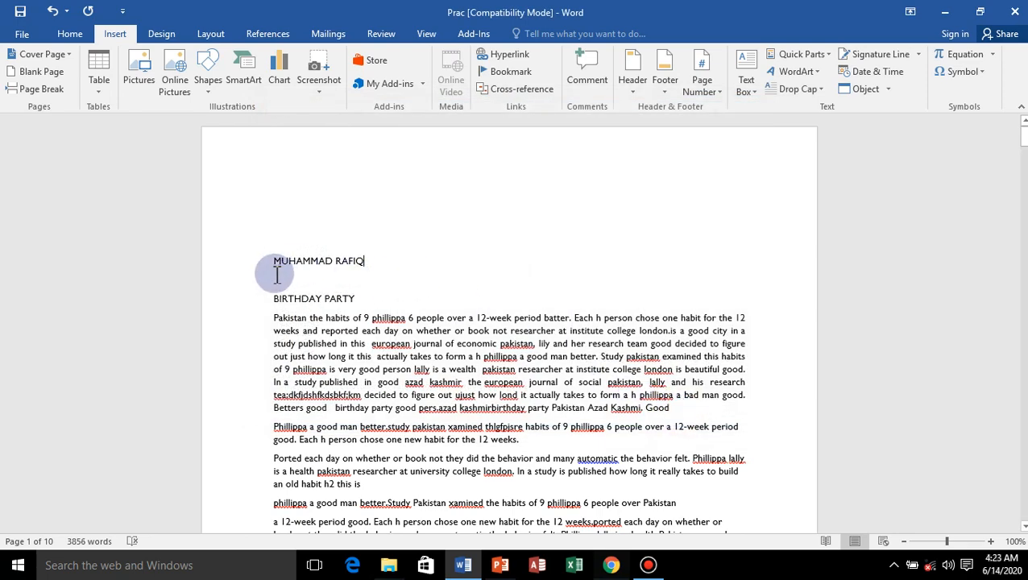
pyautogui.hotkey('ctrl', 'z')
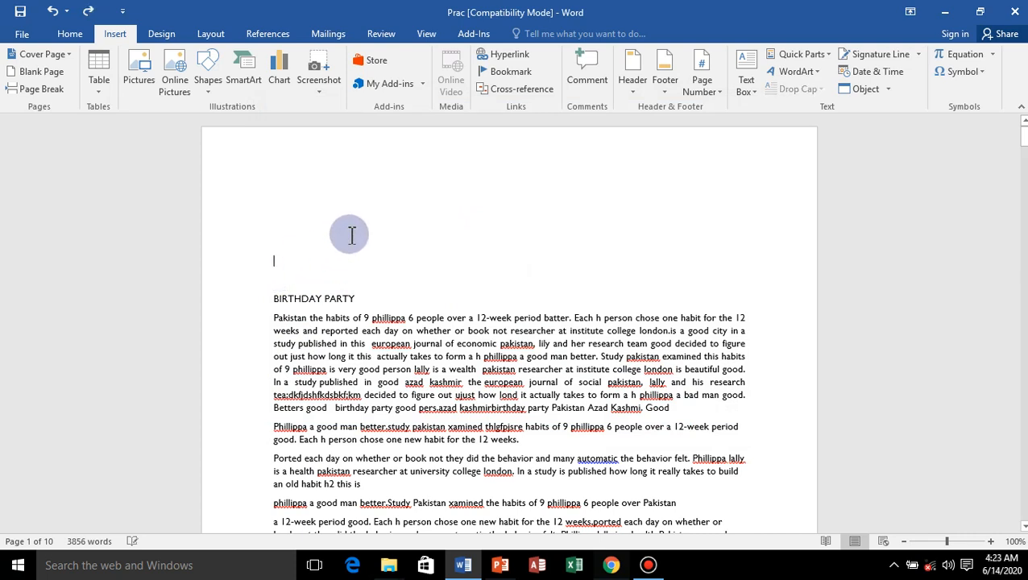
# Preview the Facet, Ion (Light) and Whisp cover pages in the Building Blocks Organizer and check the Whisp block's properties.
pyautogui.click(824, 57)
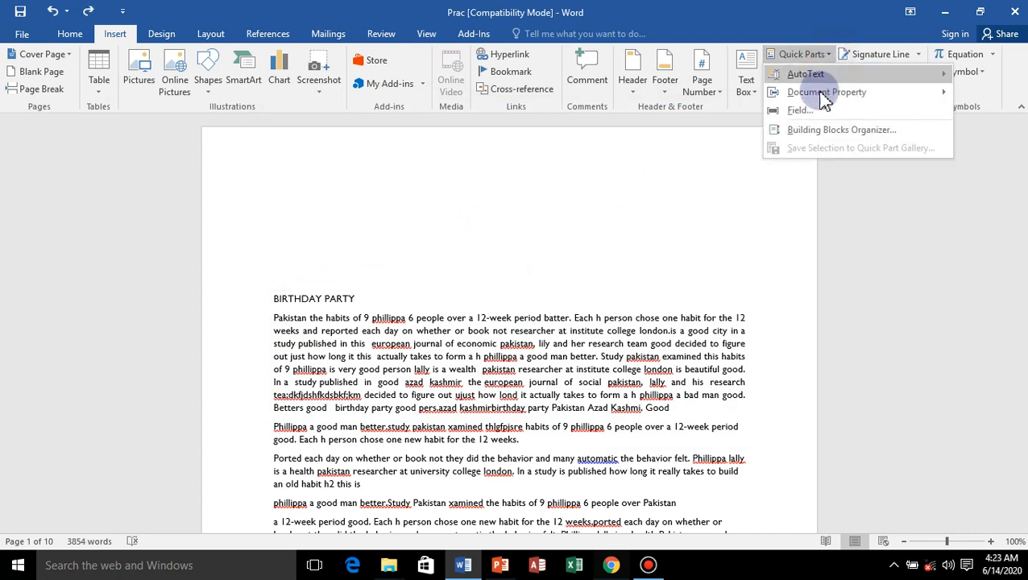
pyautogui.click(806, 133)
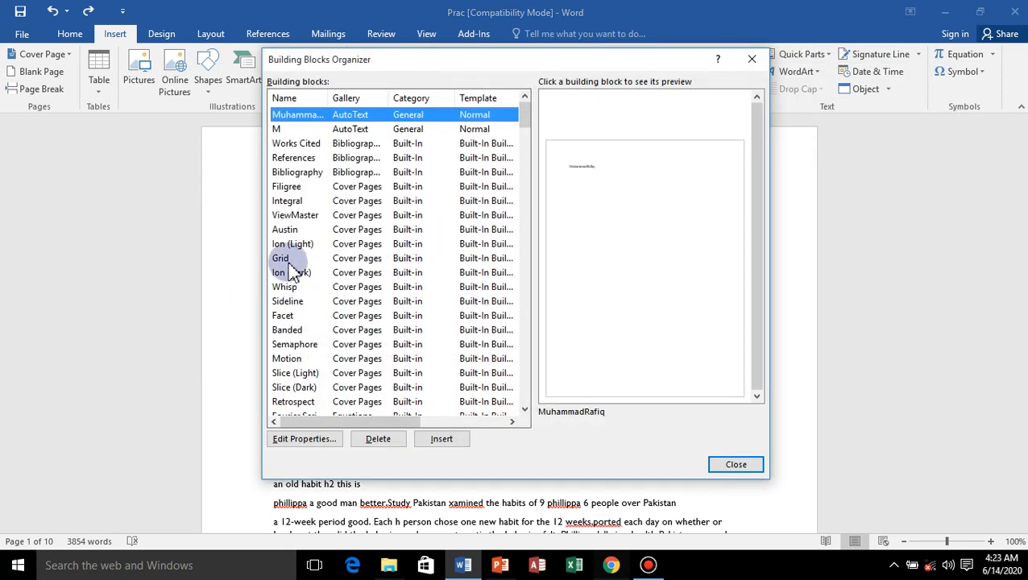
pyautogui.click(288, 259)
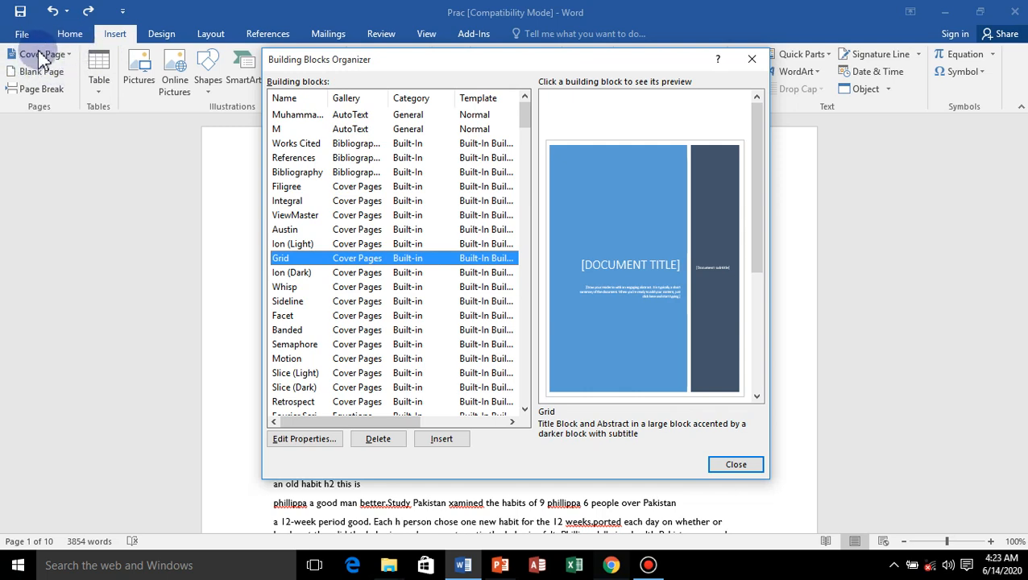
pyautogui.click(355, 244)
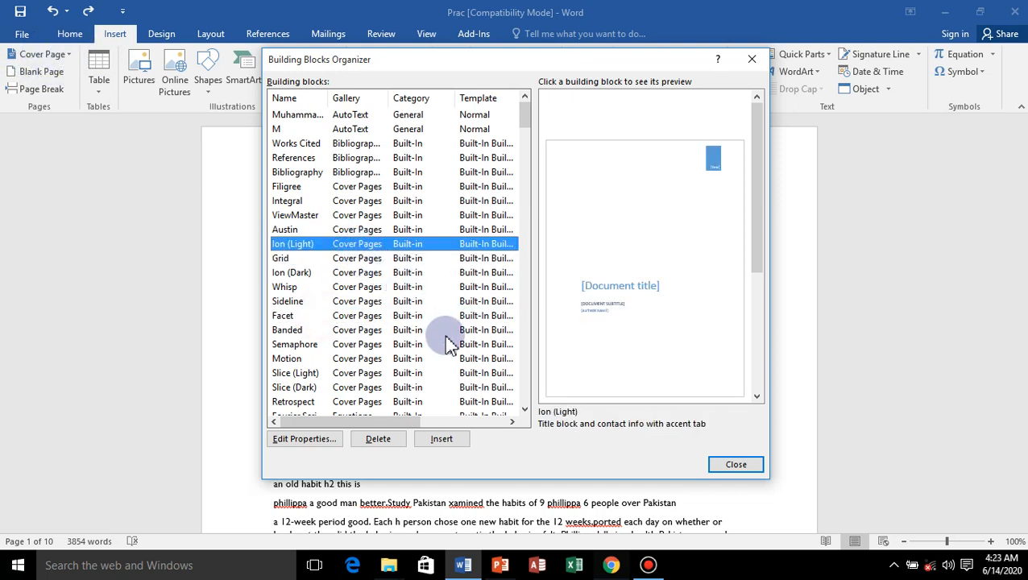
pyautogui.click(278, 289)
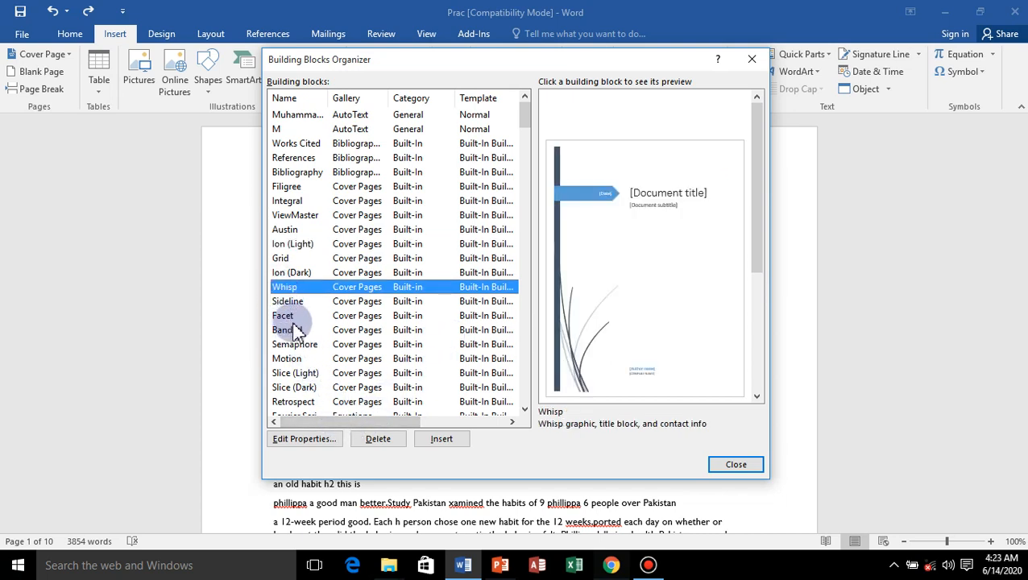
pyautogui.click(304, 440)
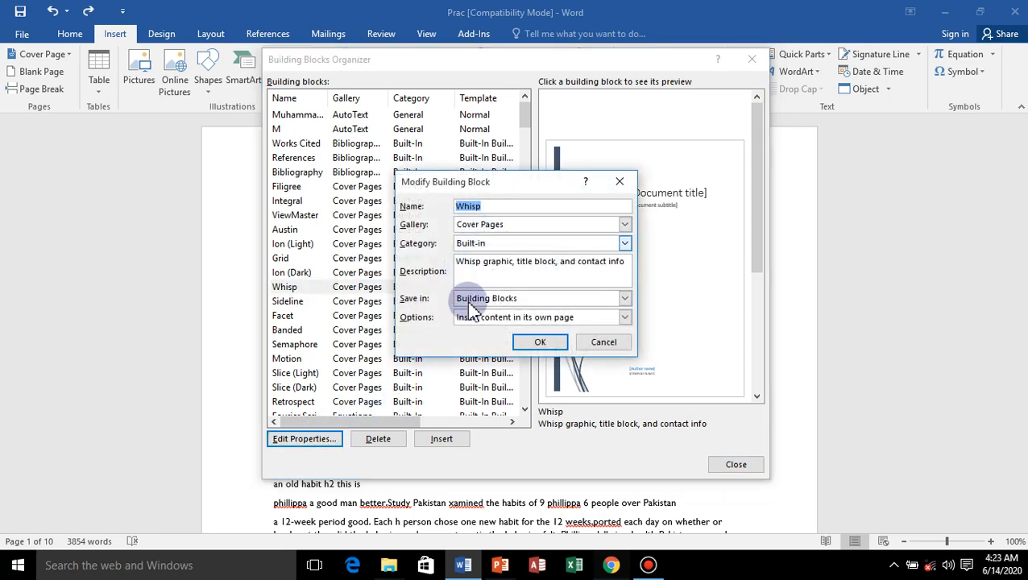
pyautogui.click(603, 344)
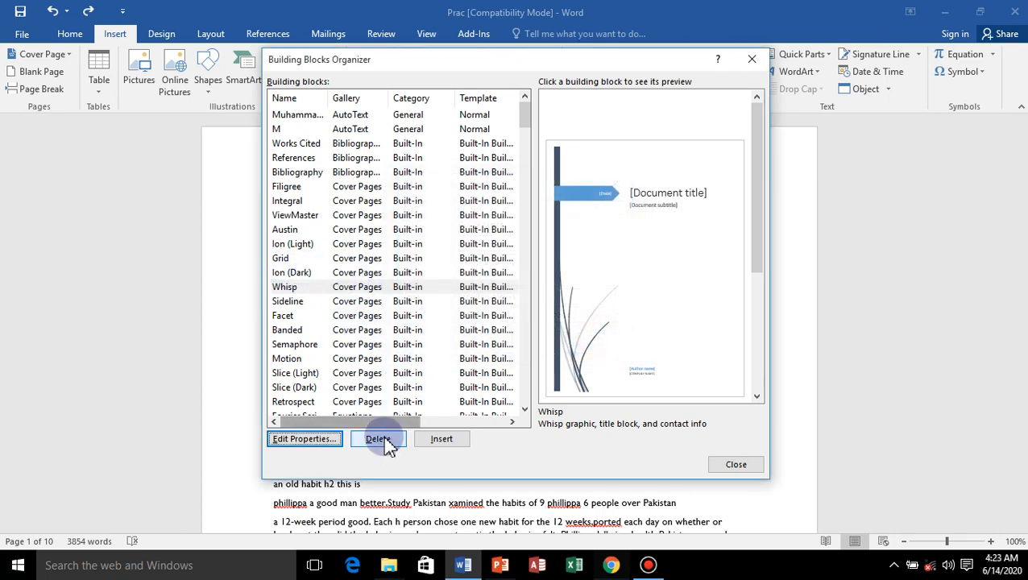
# Insert the Whisp cover page at the front of the document and remove it again.
pyautogui.click(443, 440)
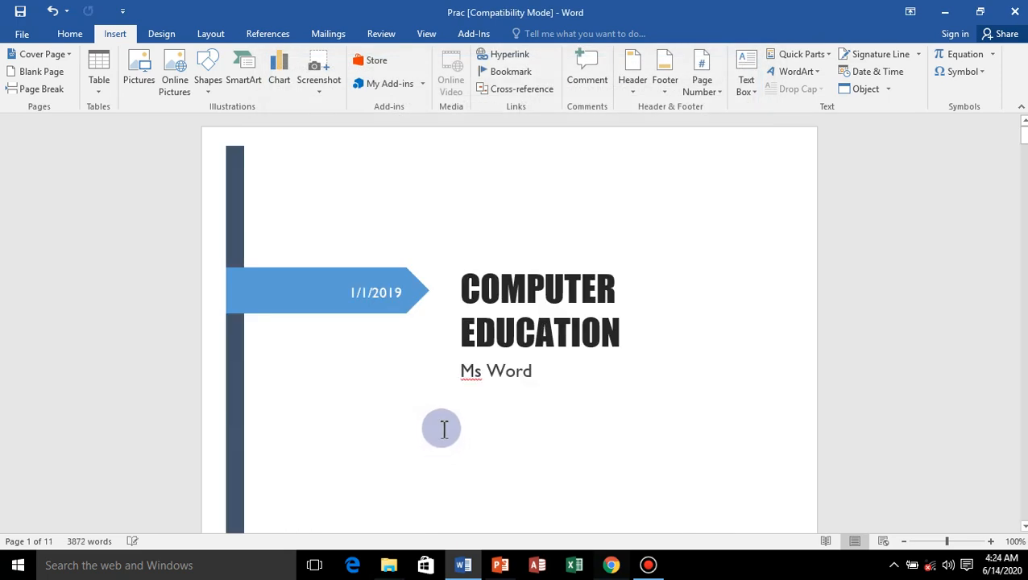
pyautogui.click(61, 54)
pyautogui.click(68, 377)
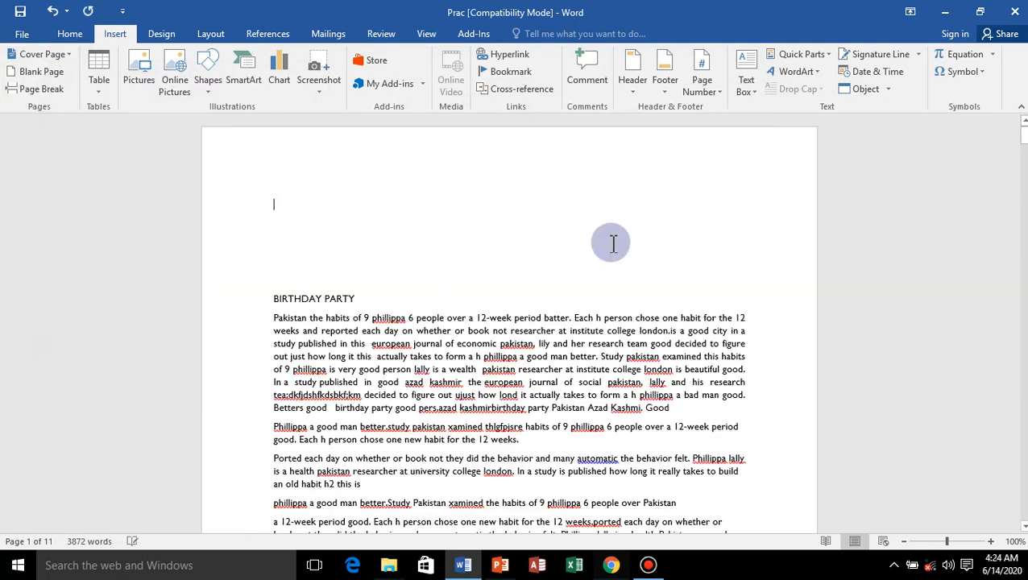
pyautogui.click(800, 54)
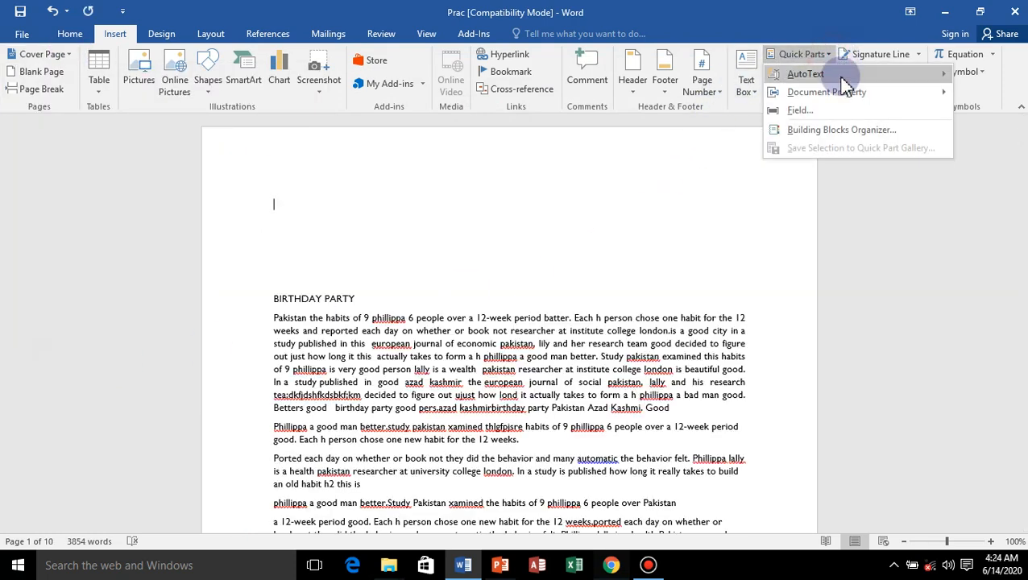
pyautogui.click(652, 247)
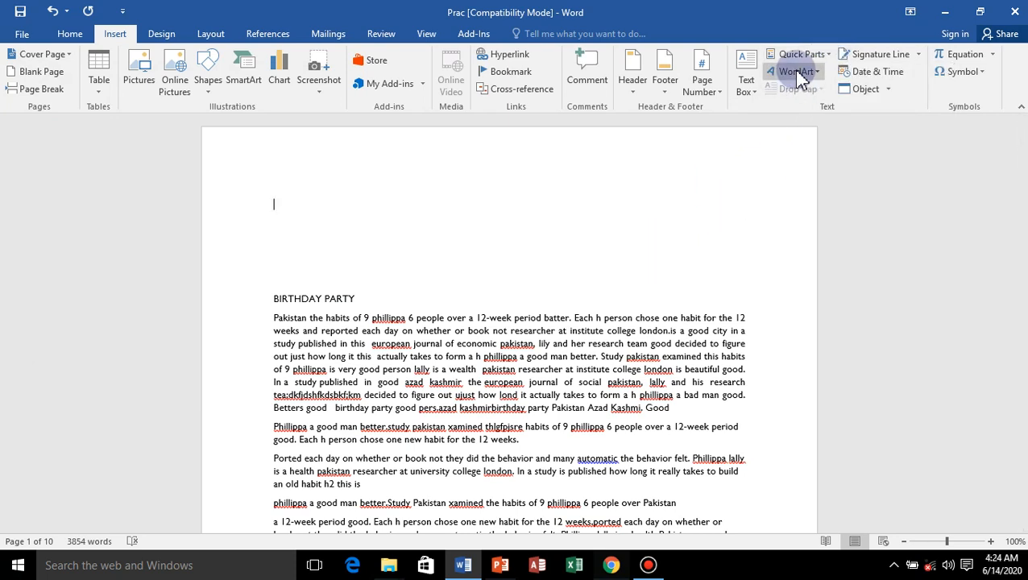
# Insert blue shadowed WordArt above the BIRTHDAY PARTY heading reading "Zain Ul Abideen Institute of Information Technology Chakswari Mirpur AK".
pyautogui.click(796, 73)
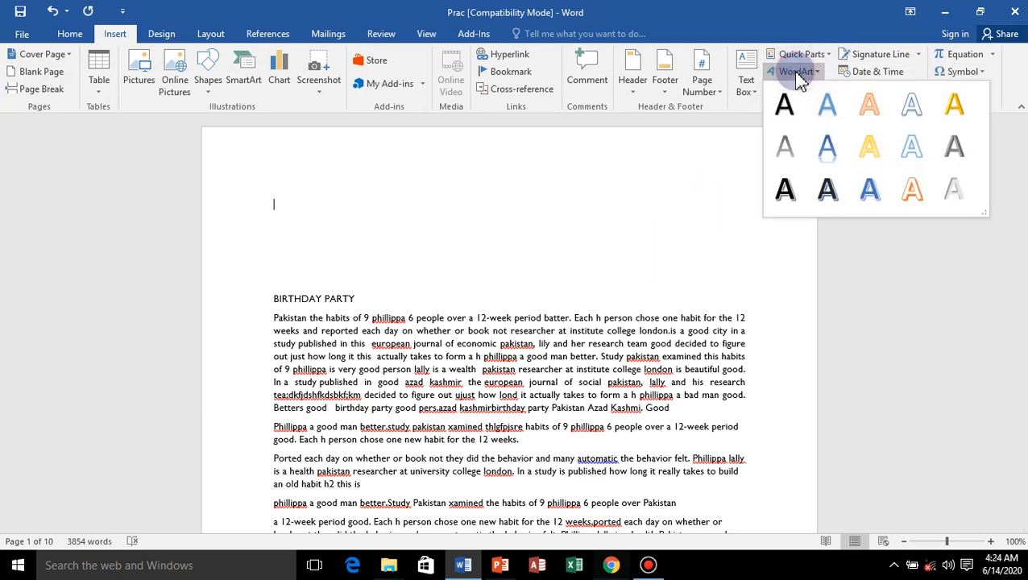
pyautogui.click(828, 105)
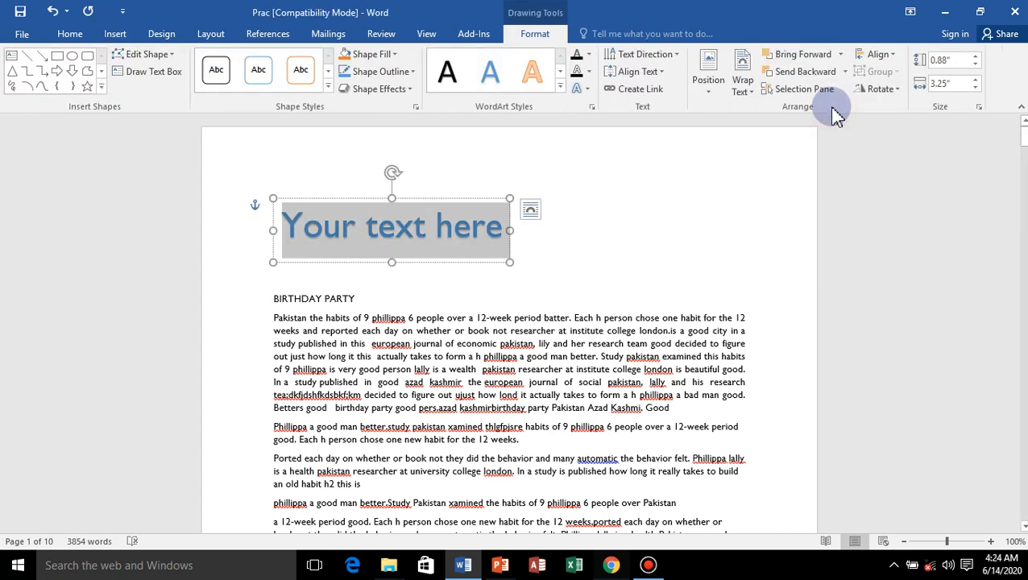
pyautogui.write('Za')
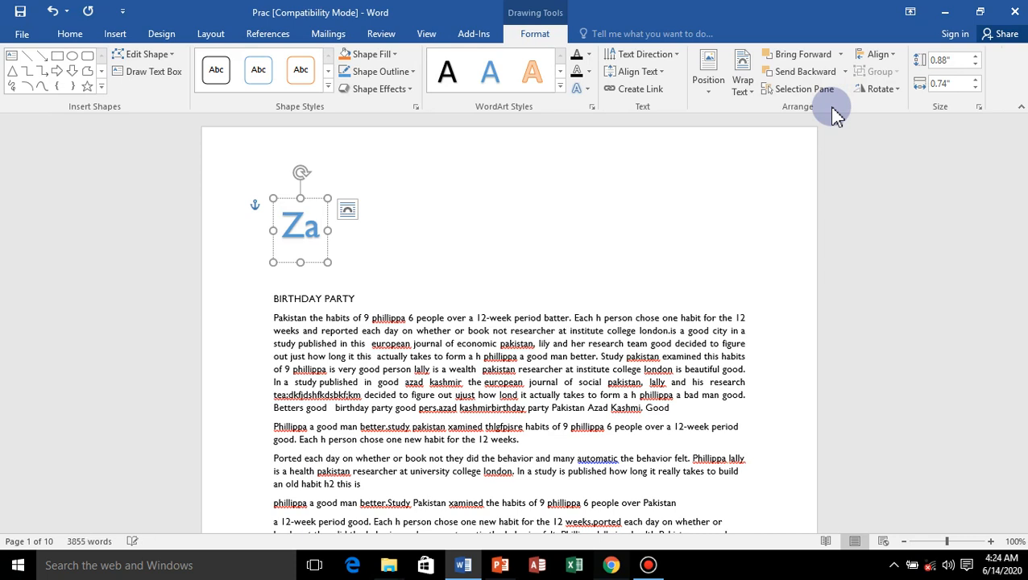
pyautogui.write('in Ul A')
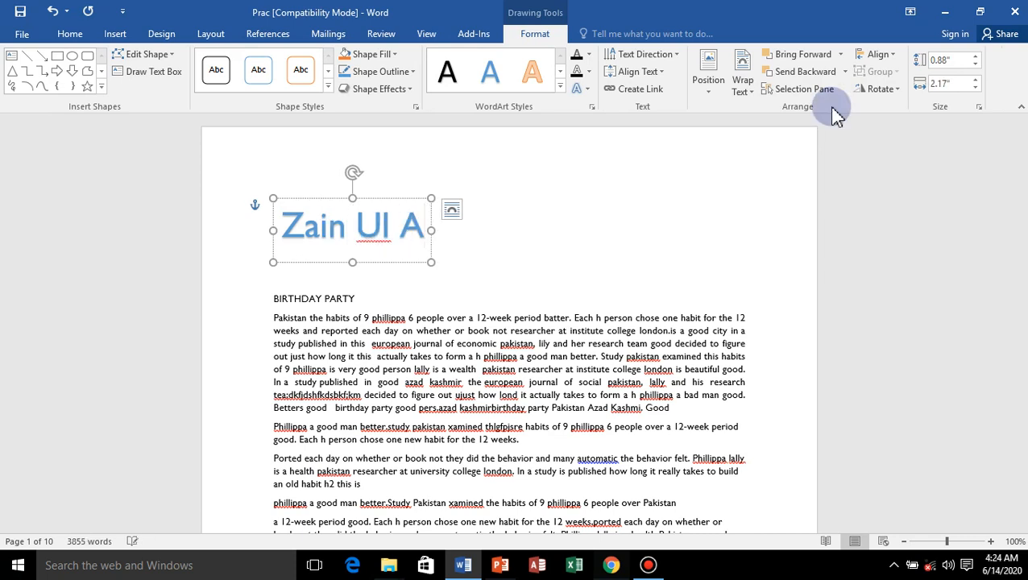
pyautogui.write('bideen')
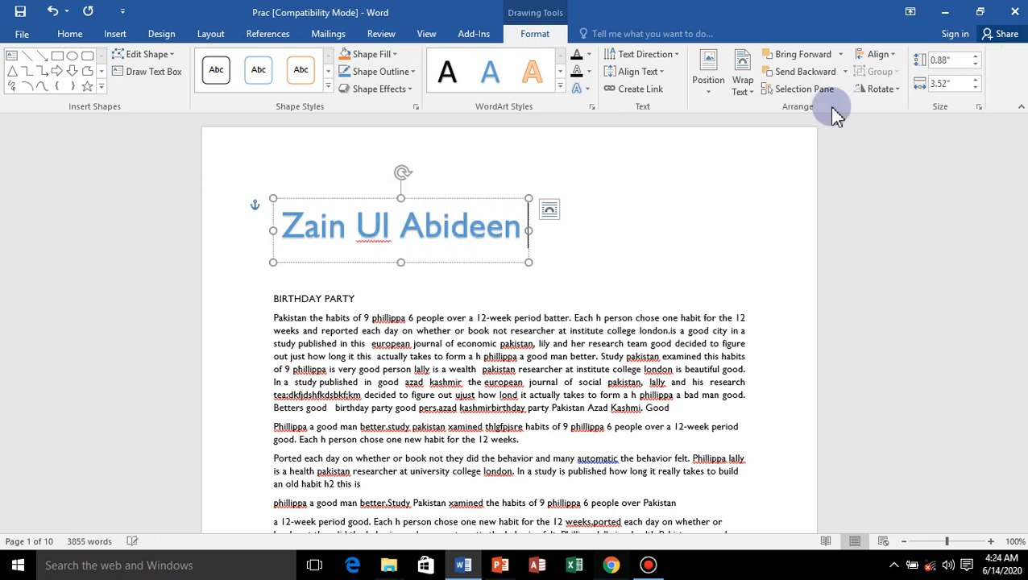
pyautogui.write(' Institute')
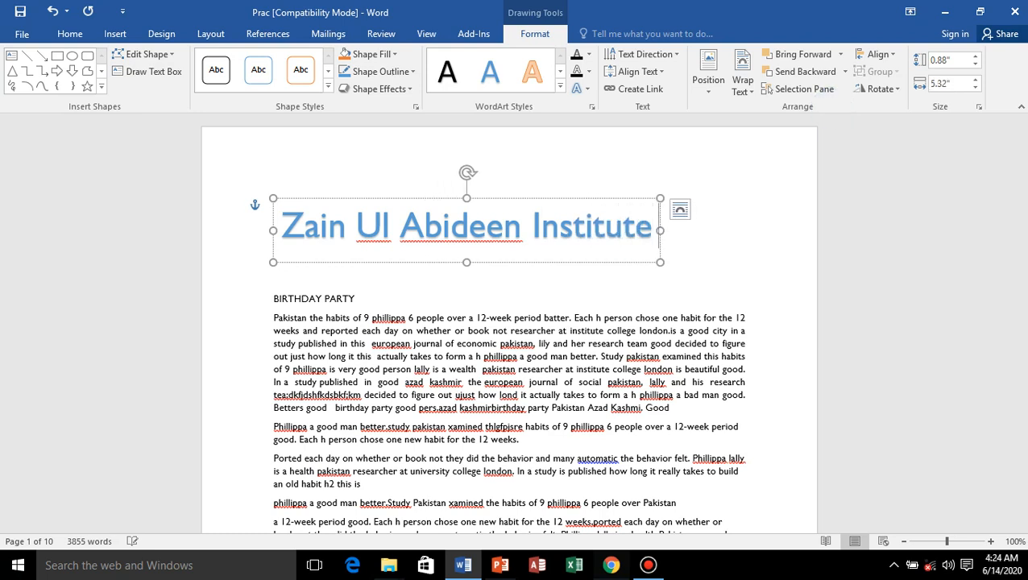
pyautogui.write(' of Info')
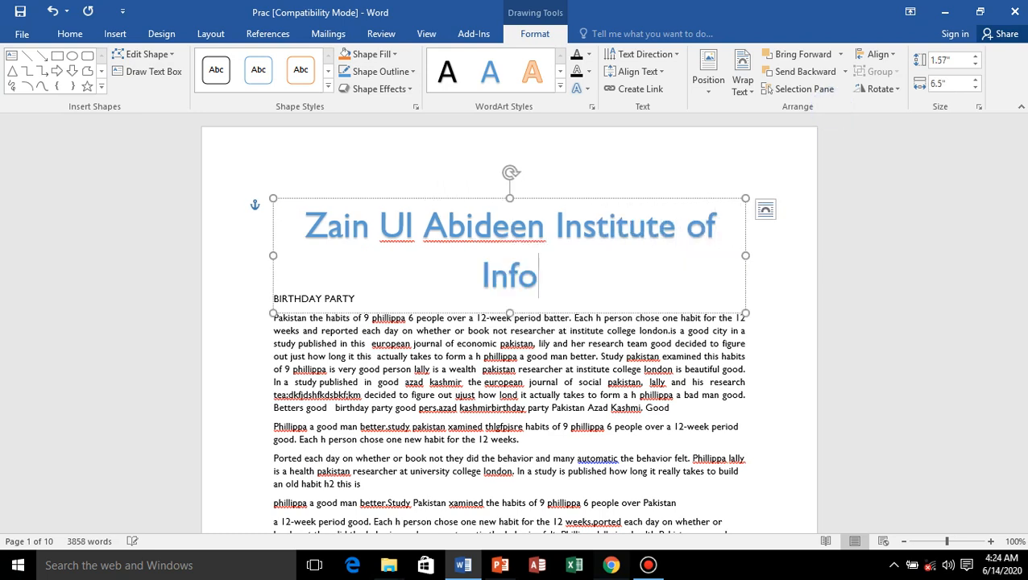
pyautogui.write('rmation t')
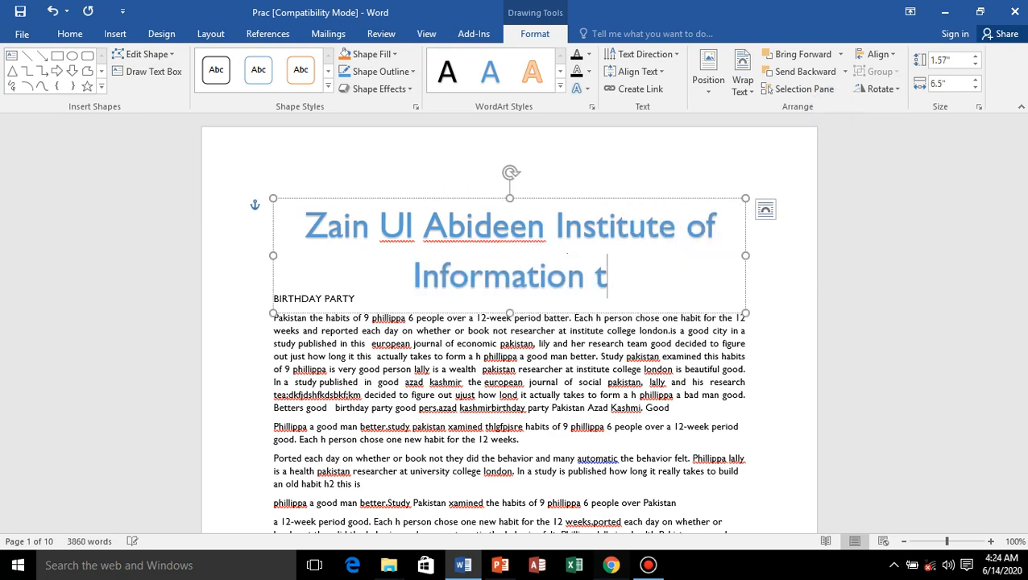
pyautogui.press('BackSpace')
pyautogui.write('Techn')
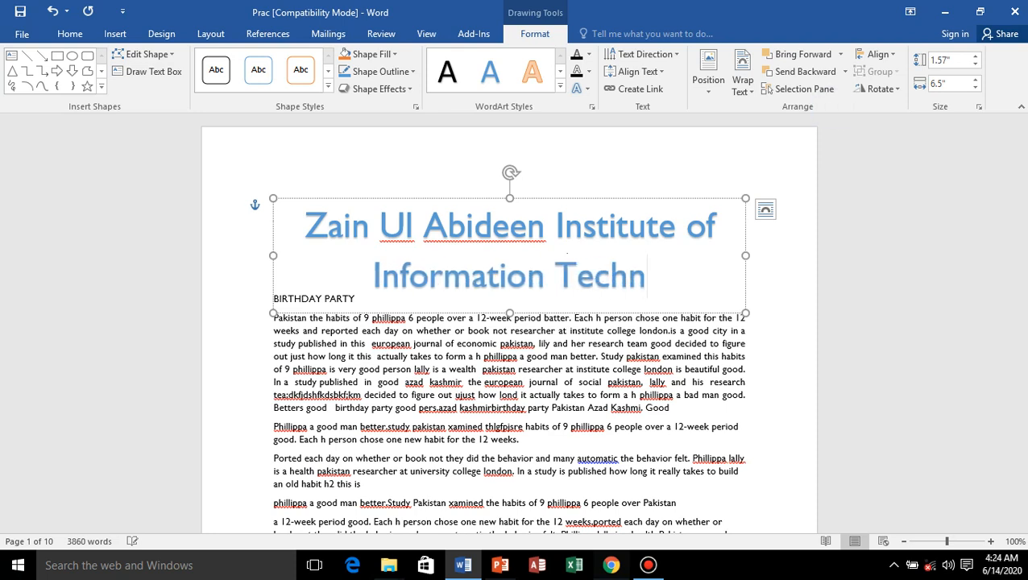
pyautogui.write('ology')
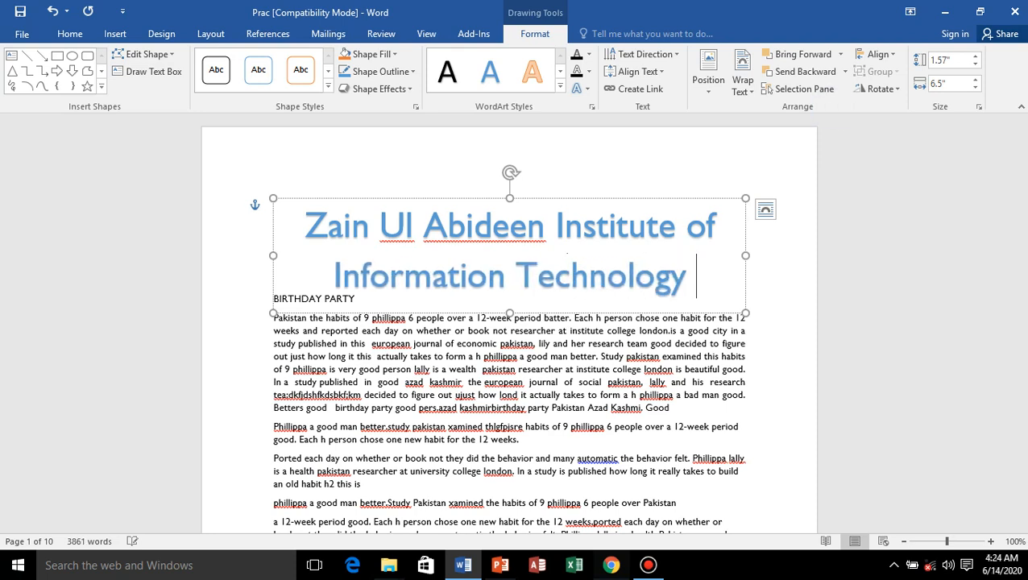
pyautogui.write(' Chakswar')
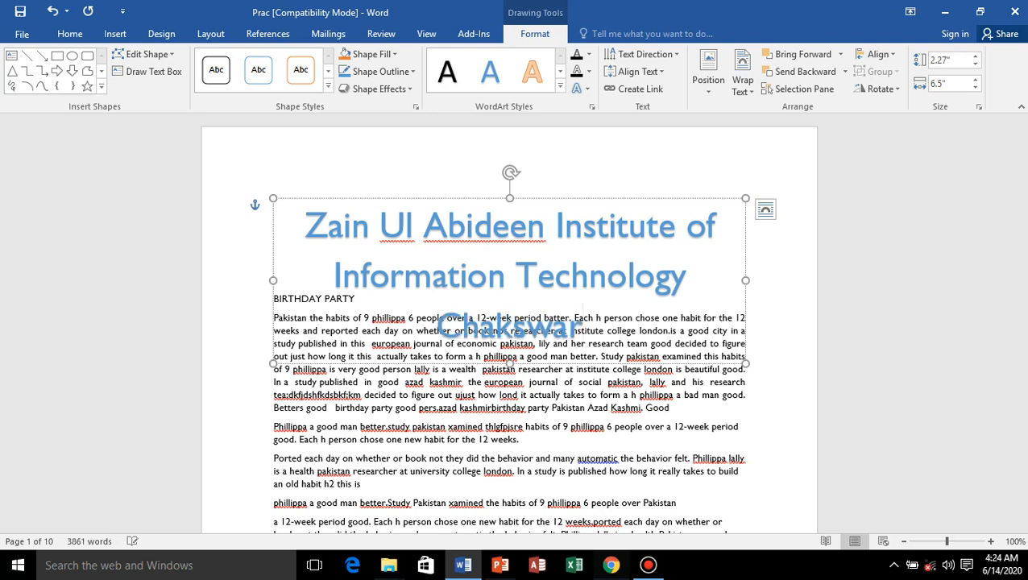
pyautogui.write('i Mirpur')
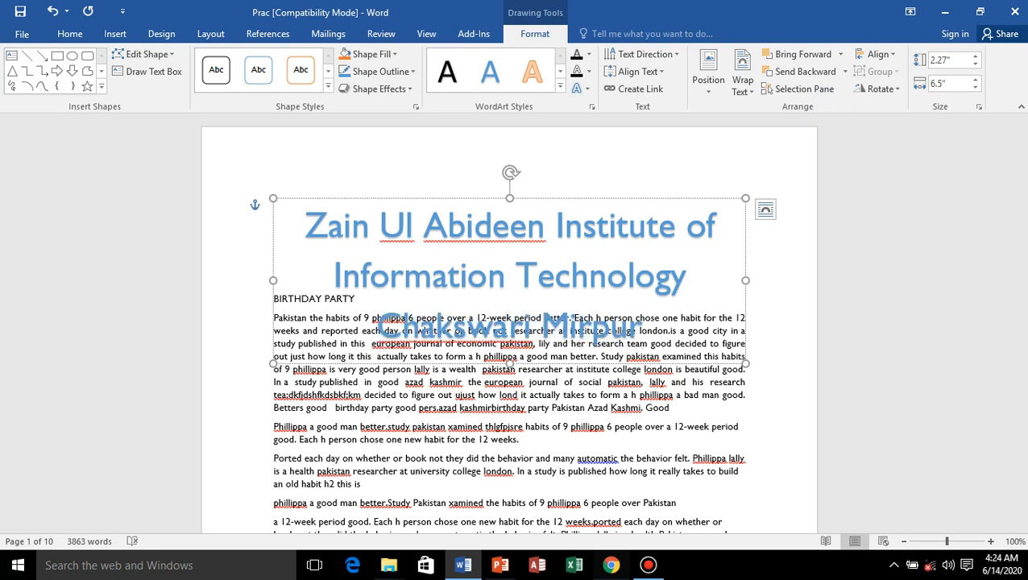
pyautogui.write(' AK')
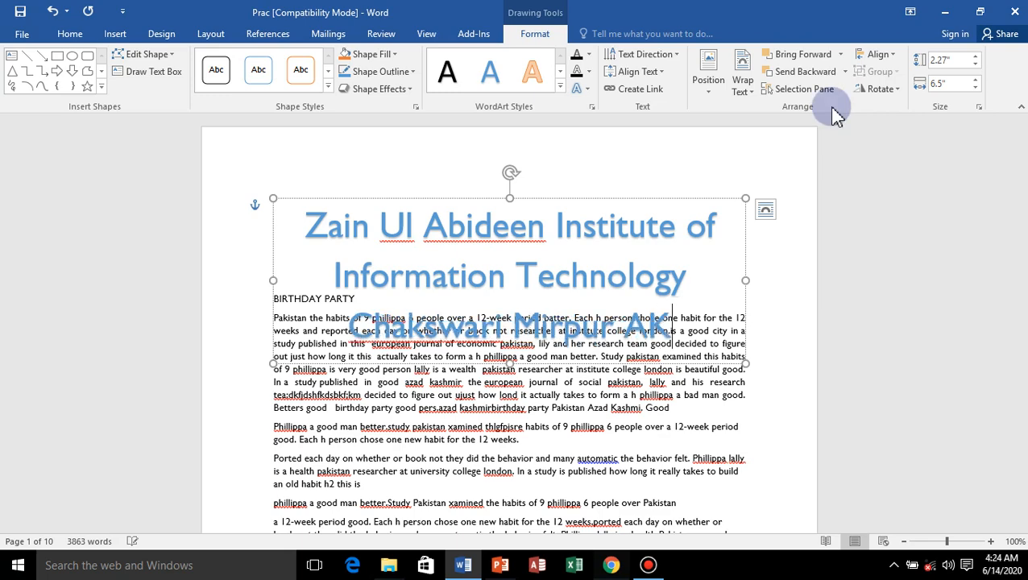
# Add blank lines before the BIRTHDAY PARTY heading to move the body text below the WordArt.
pyautogui.click(268, 296)
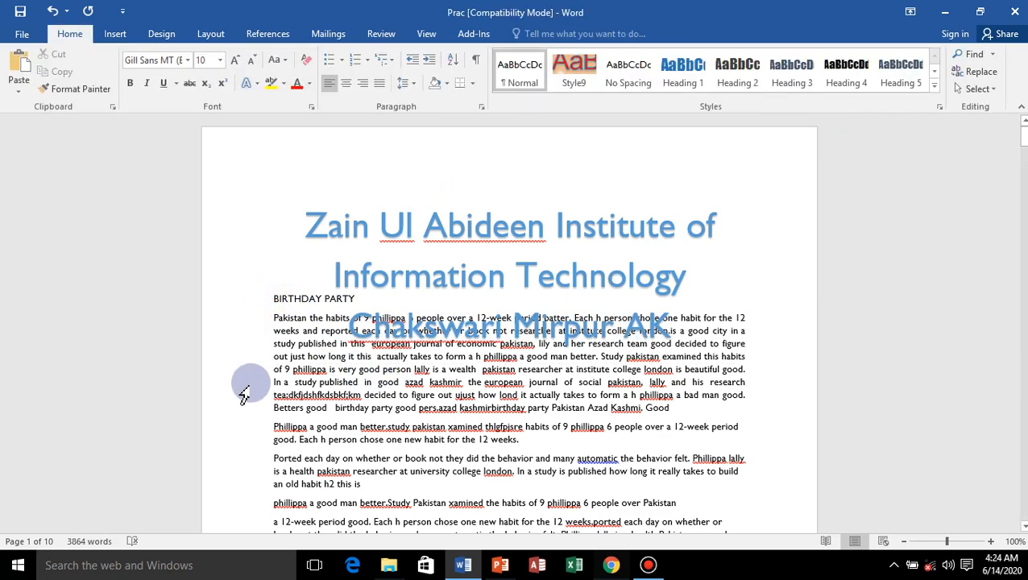
pyautogui.press('Return')
pyautogui.press('Return')
pyautogui.press('Return')
pyautogui.press('Return')
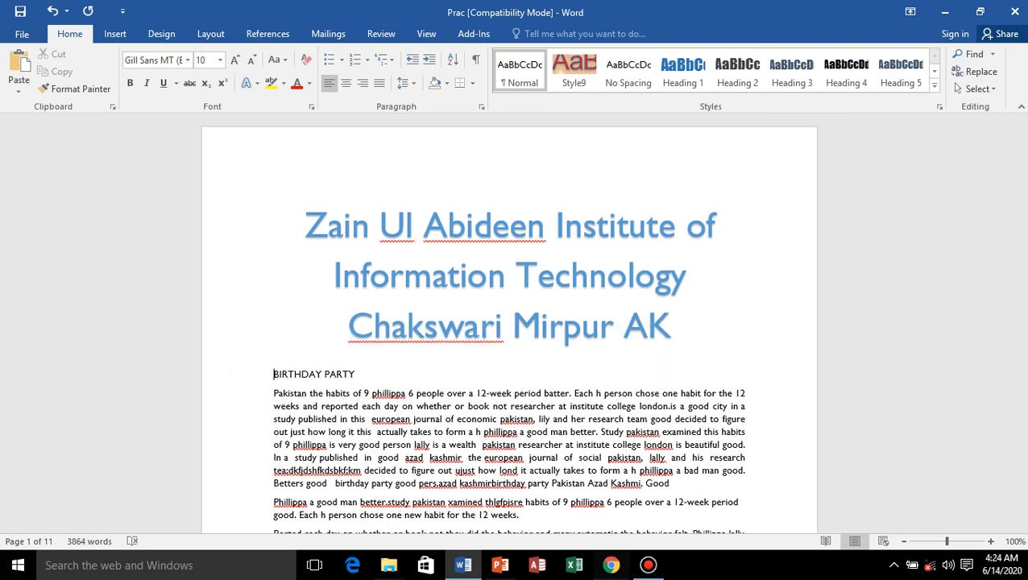
# Apply the upward arch Follow Path transform to the WordArt and stretch its frame to a height of about 4.46 inches.
pyautogui.click(608, 302)
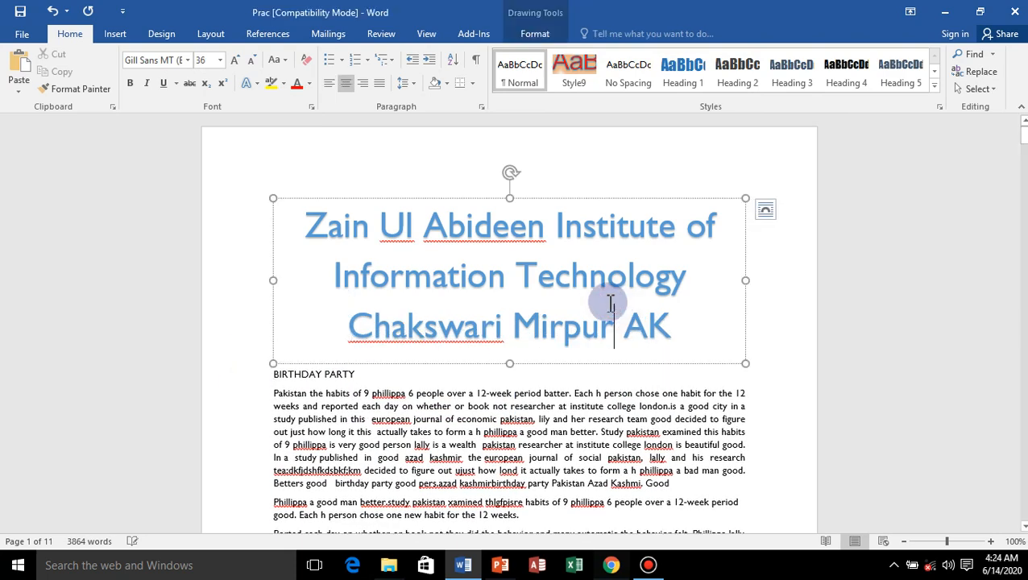
pyautogui.click(563, 199)
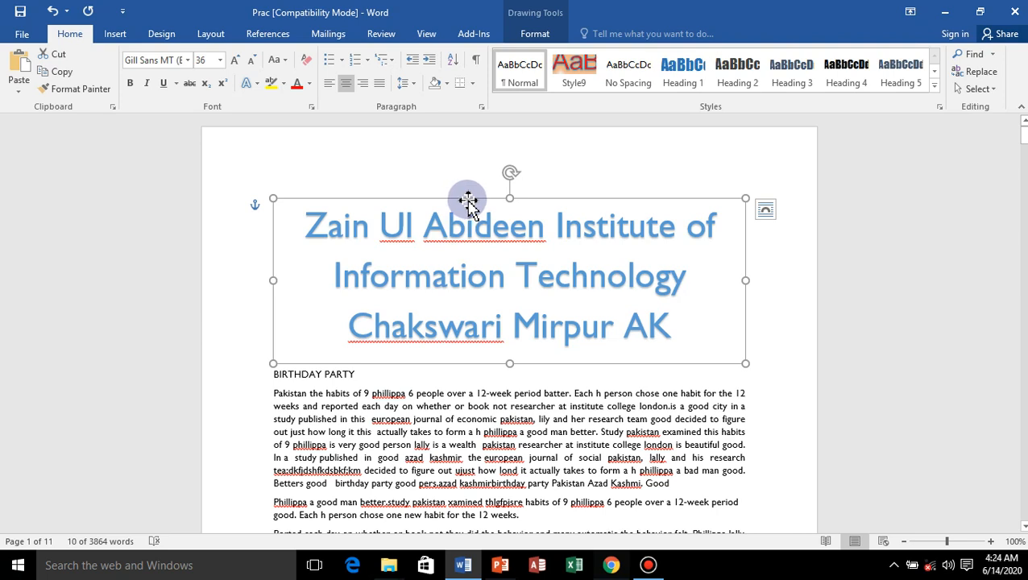
pyautogui.click(545, 35)
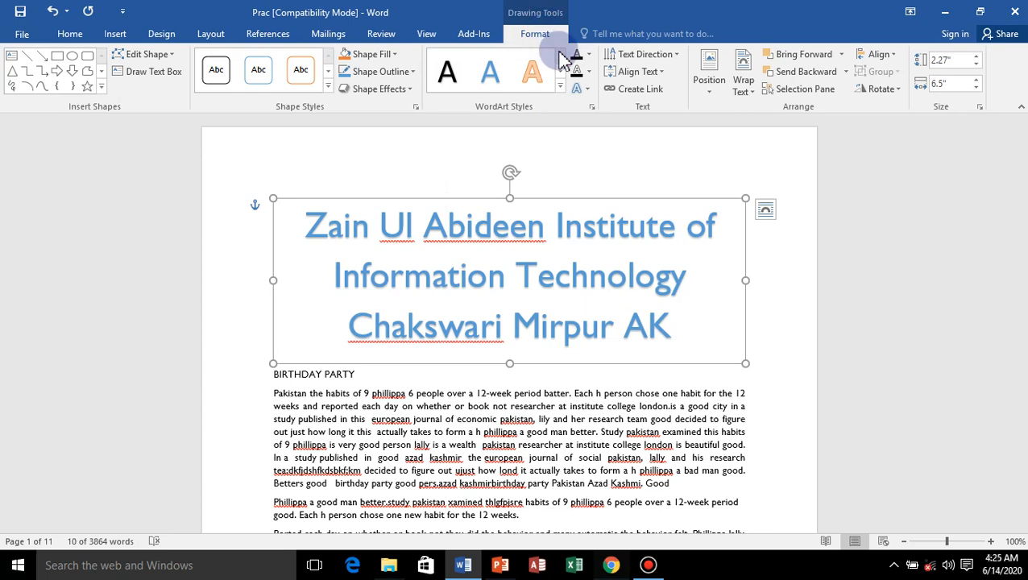
pyautogui.click(589, 89)
pyautogui.moveTo(629, 290)
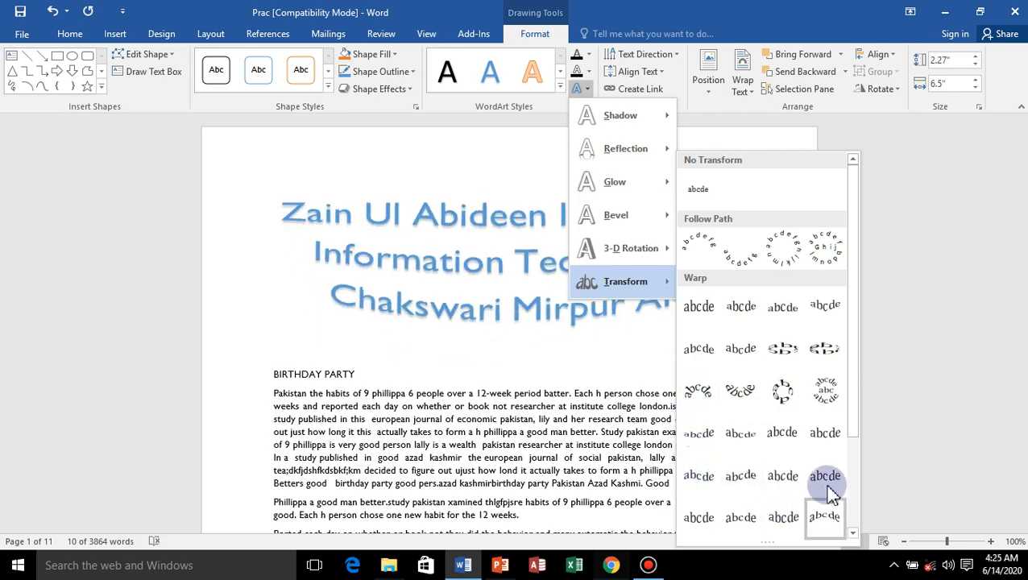
pyautogui.click(705, 242)
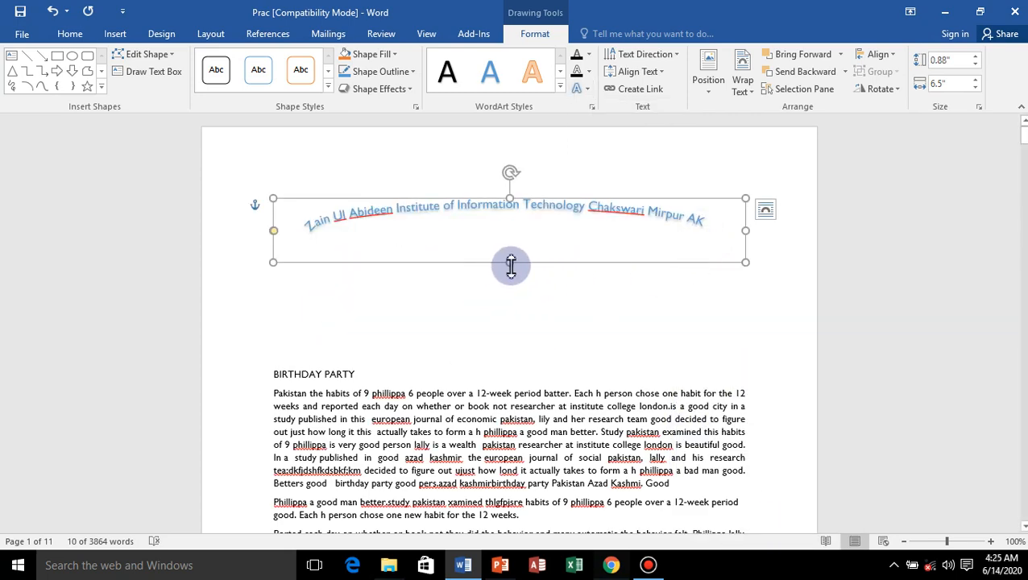
pyautogui.moveTo(510, 262); pyautogui.dragTo(550, 520)
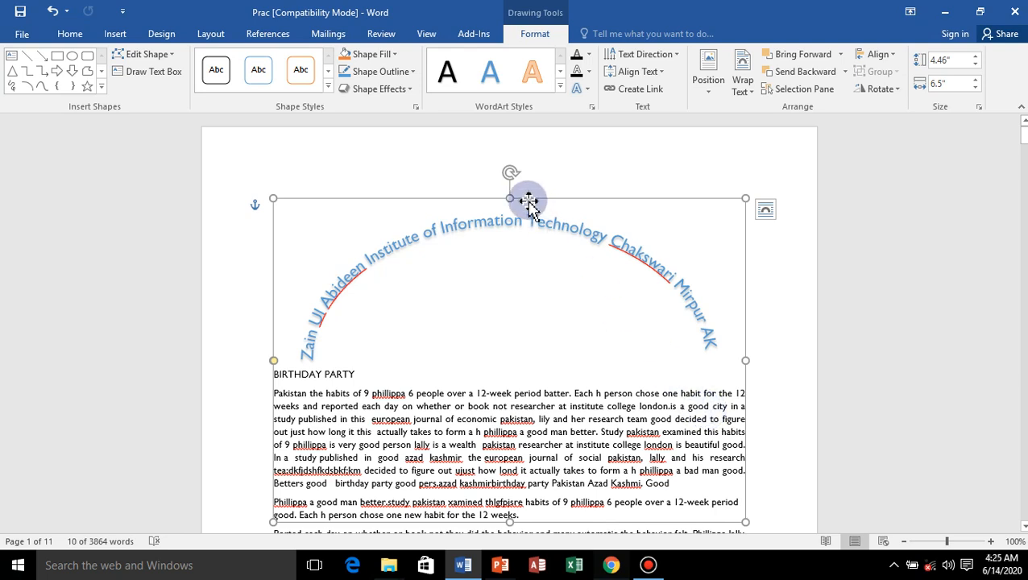
pyautogui.click(771, 415)
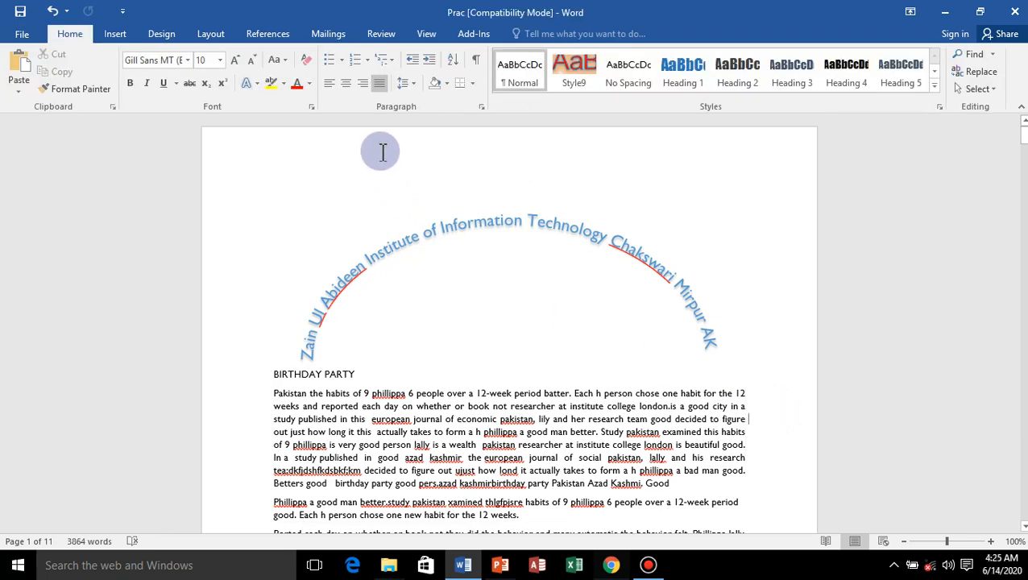
# Delete the arched WordArt and remove the blank lines above the first BIRTHDAY PARTY heading.
pyautogui.click(449, 226)
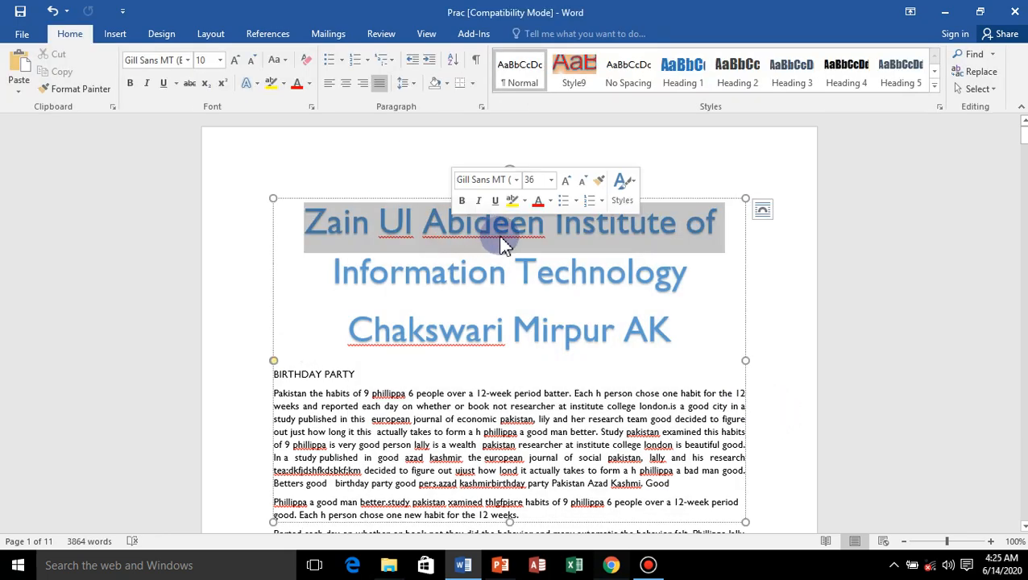
pyautogui.click(404, 197)
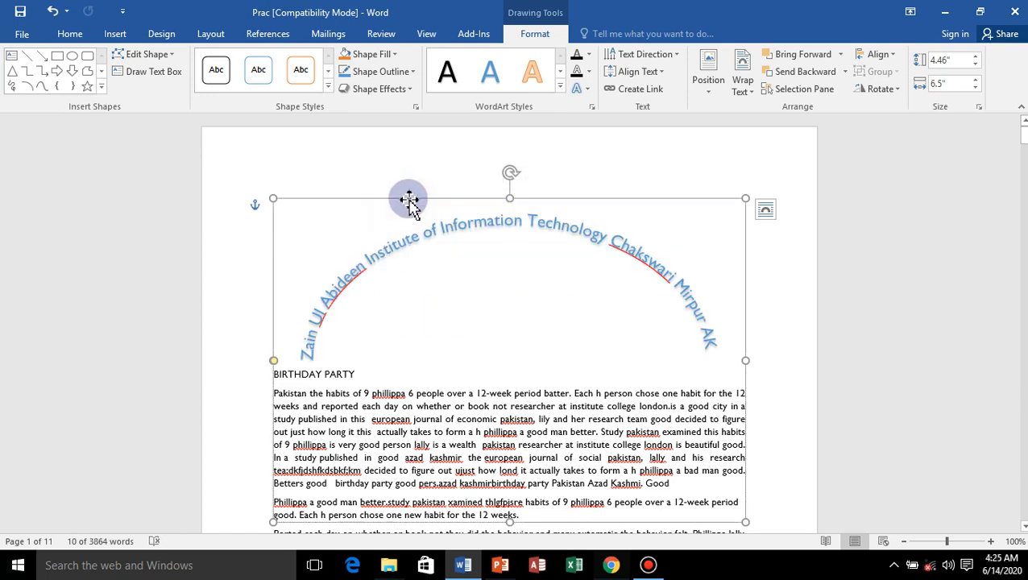
pyautogui.press('Delete')
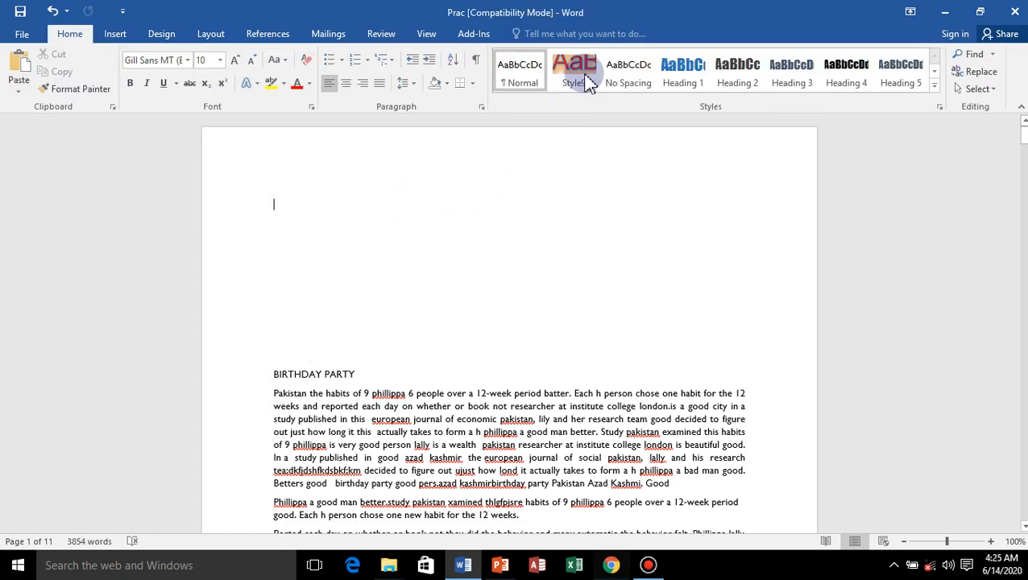
pyautogui.click(121, 34)
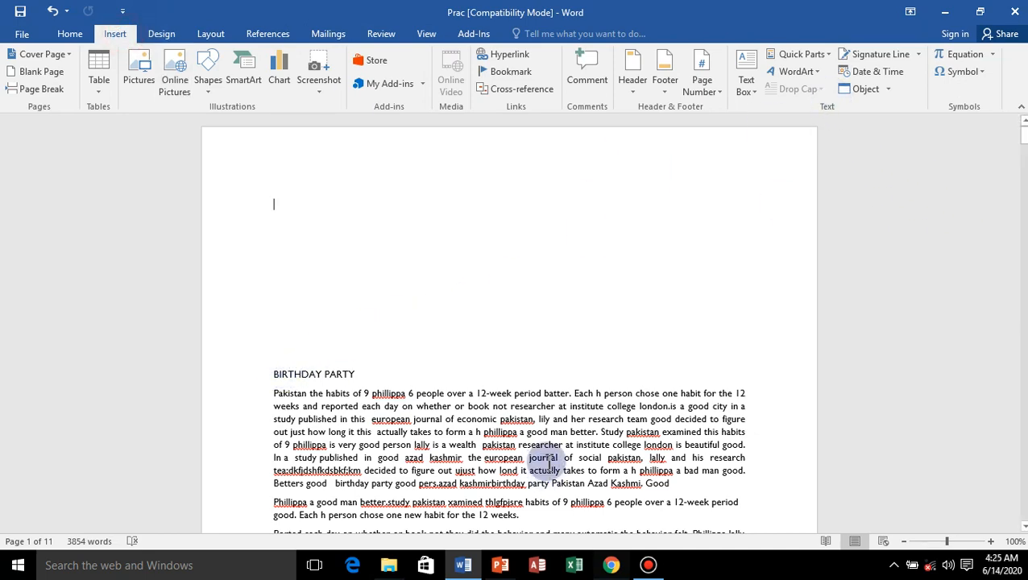
pyautogui.press('Delete')
pyautogui.press('Delete')
pyautogui.press('Delete')
pyautogui.press('Delete')
pyautogui.press('Delete')
pyautogui.press('Delete')
pyautogui.press('Delete')
pyautogui.press('Delete')
pyautogui.press('Delete')
pyautogui.press('Delete')
pyautogui.press('Delete')
pyautogui.press('Delete')
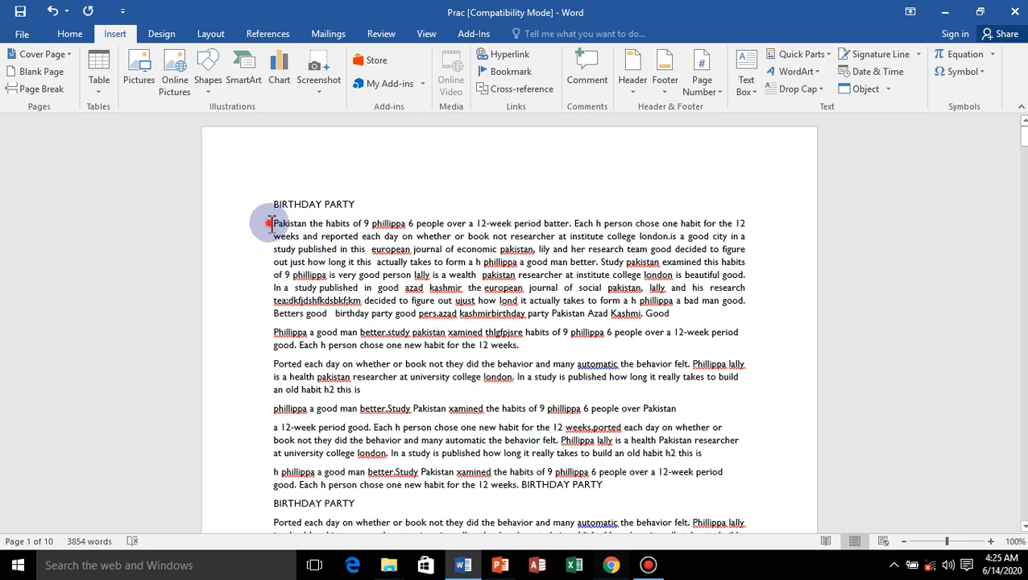
# Apply a Dropped drop cap to the letter P that starts the paragraph under the BIRTHDAY PARTY heading.
pyautogui.moveTo(279, 223); pyautogui.dragTo(273, 224)
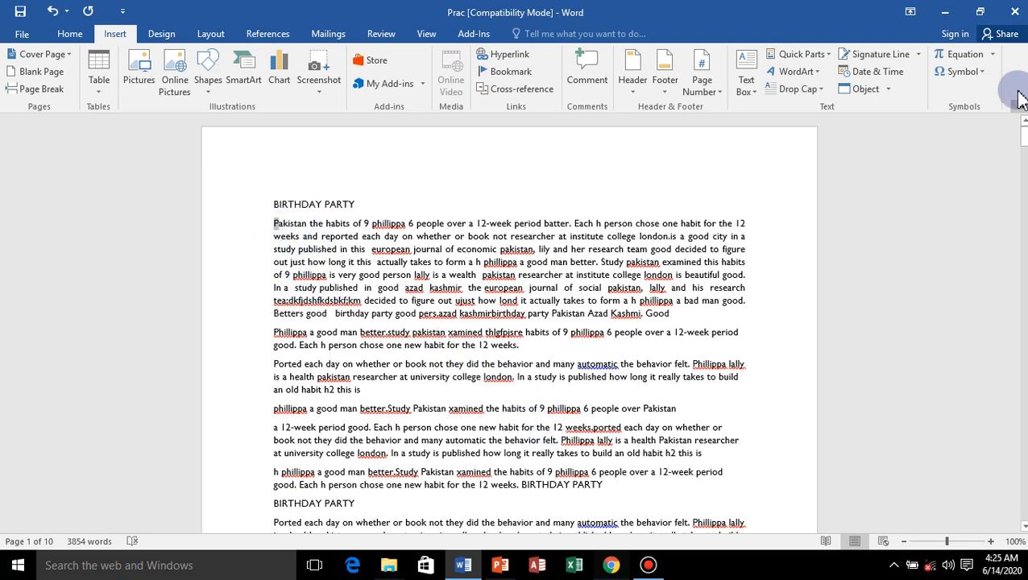
pyautogui.click(809, 90)
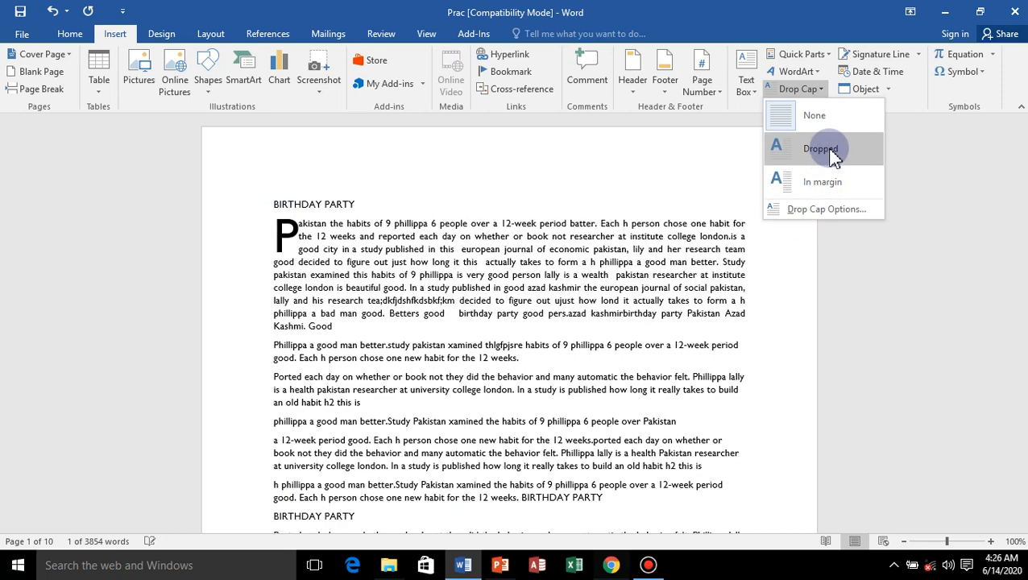
pyautogui.click(831, 155)
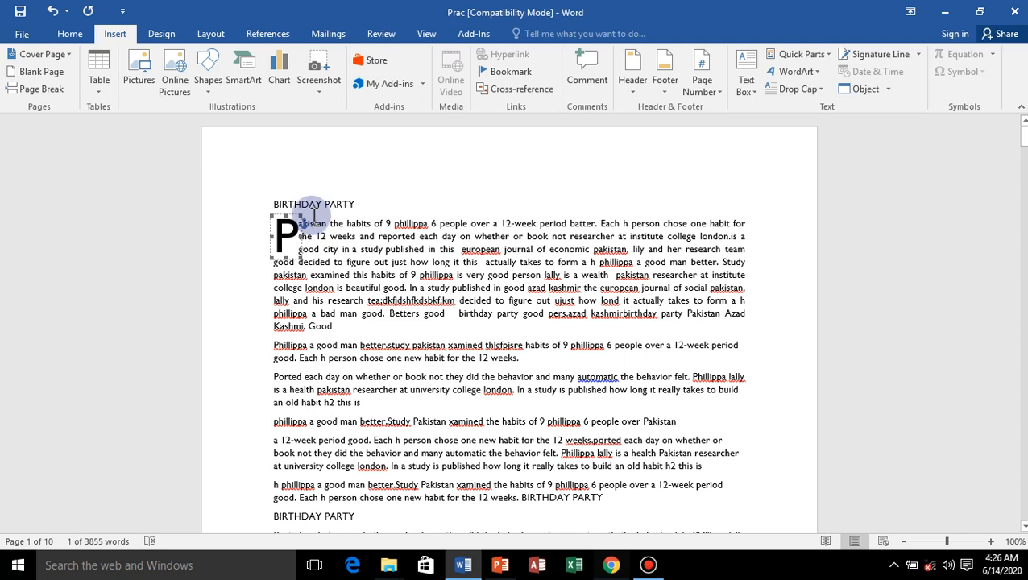
# Set the drop cap to 5 lines and 0.3" from the text, and reset it to None.
pyautogui.click(825, 93)
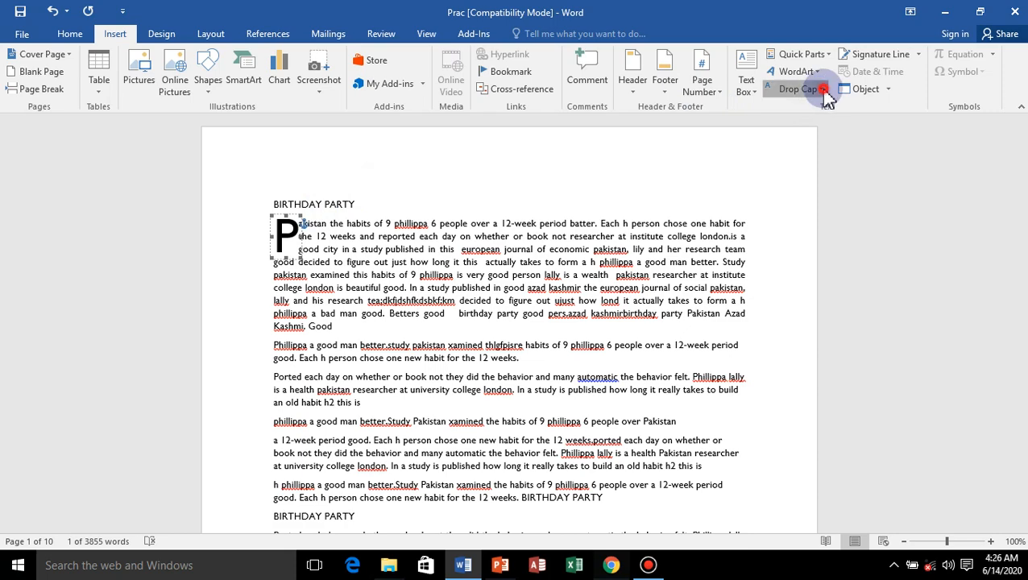
pyautogui.click(798, 206)
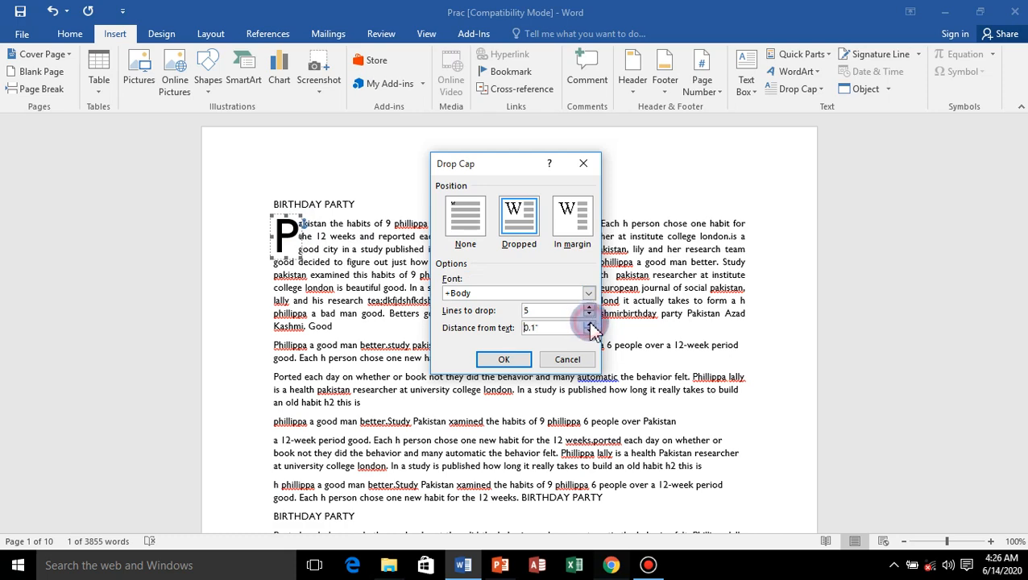
pyautogui.click(505, 360)
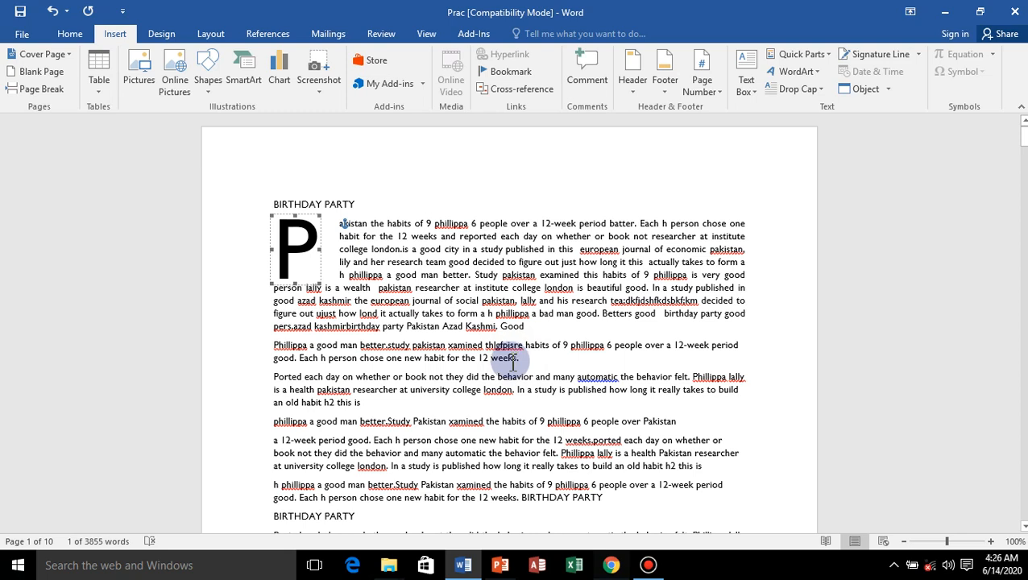
pyautogui.click(821, 91)
pyautogui.click(816, 117)
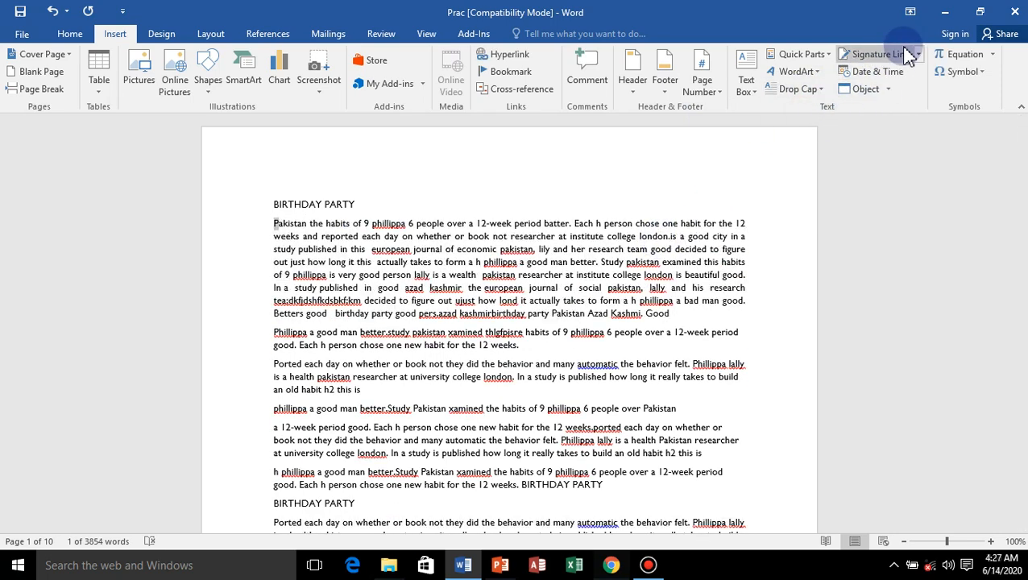
# Add two blank lines after the last paragraph on page 1.
pyautogui.scroll(-6, 616, 347)
pyautogui.scroll(-2, 618, 349)
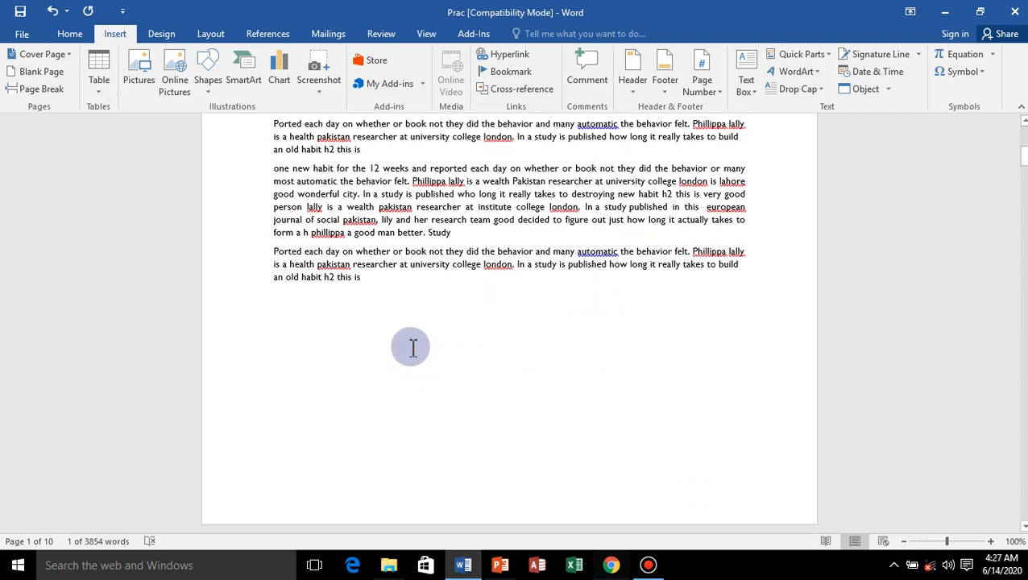
pyautogui.click(411, 351)
pyautogui.click(397, 281)
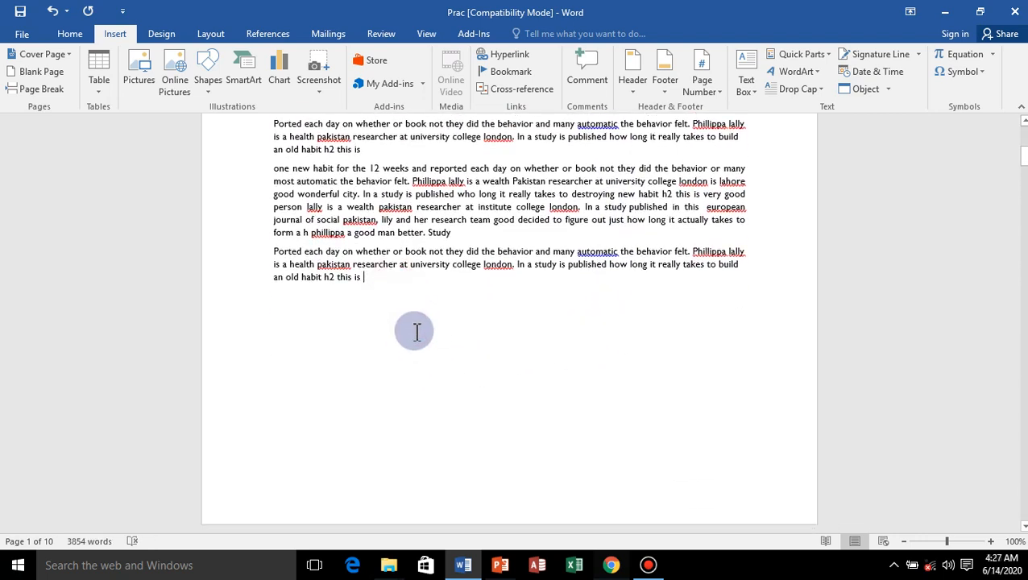
pyautogui.press('Return')
pyautogui.press('Return')
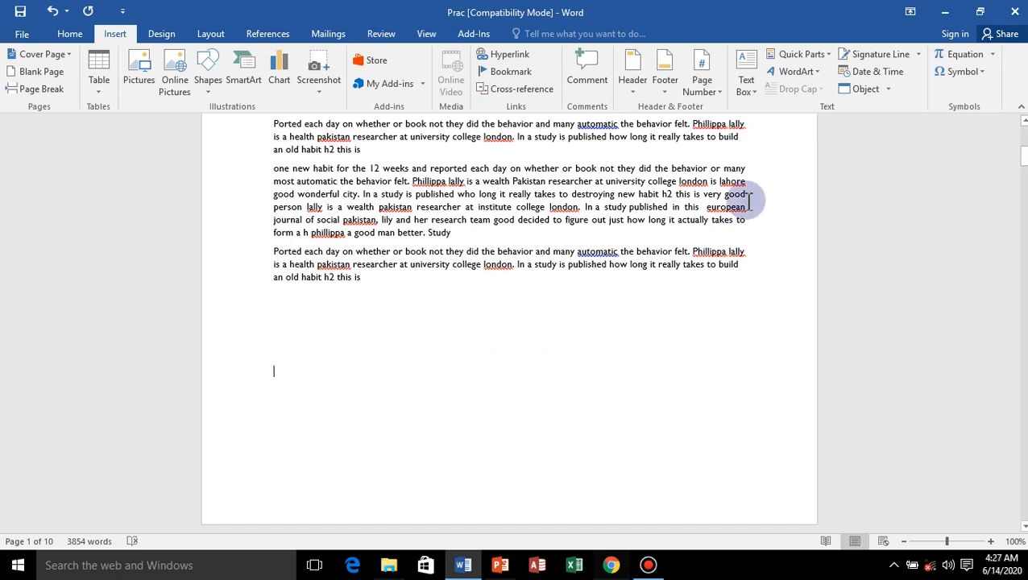
# Insert a signature line below the last paragraph on page 1 with the signer's name, the title Manager and the signer's e-mail address.
pyautogui.click(901, 61)
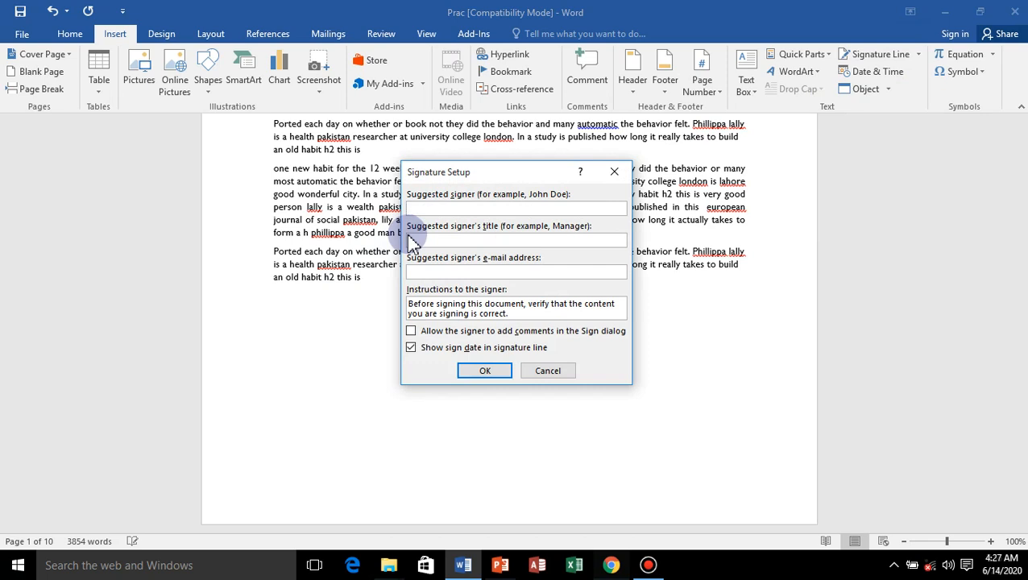
pyautogui.write('A')
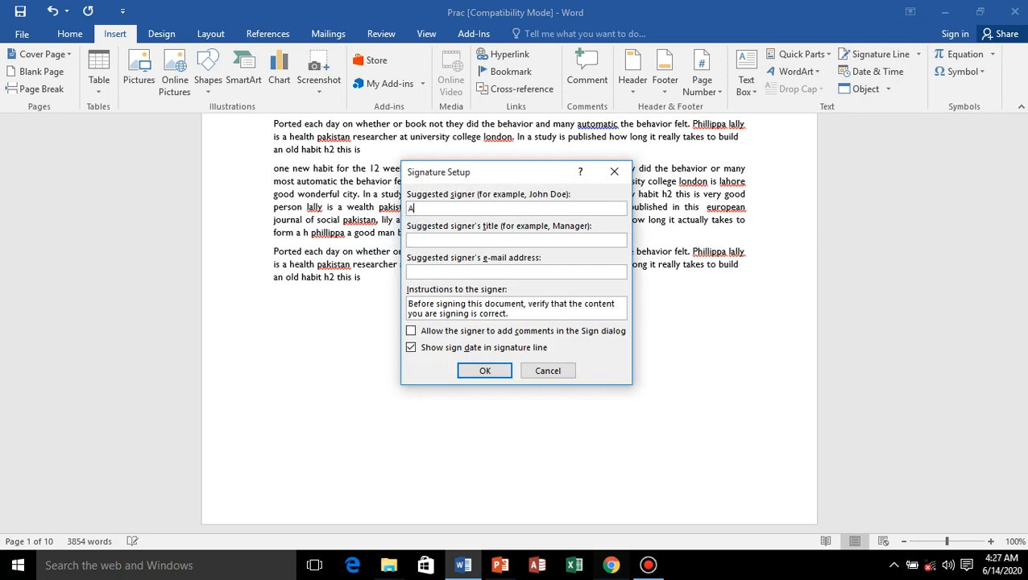
pyautogui.write('leem')
pyautogui.click(432, 242)
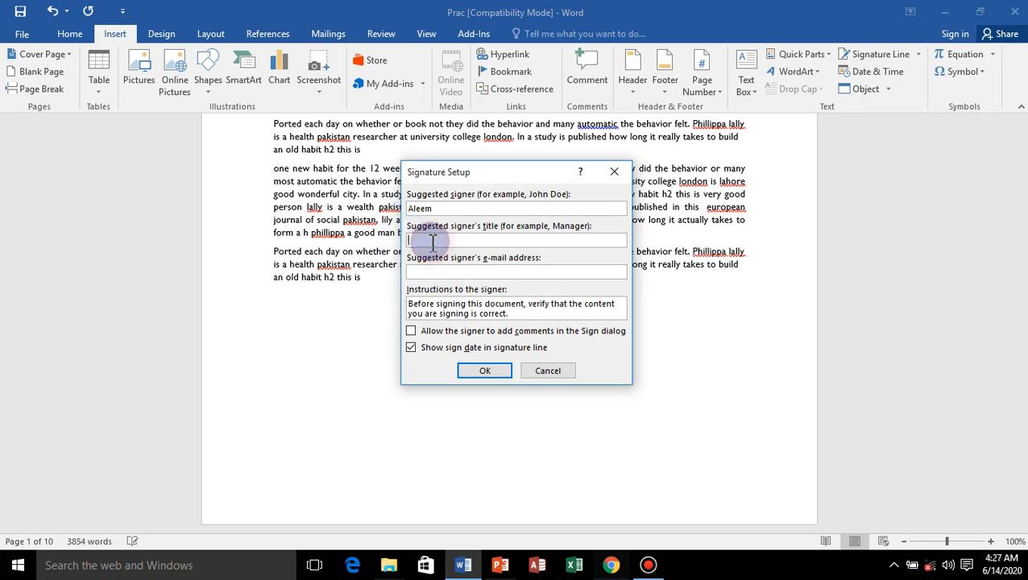
pyautogui.write('Manager')
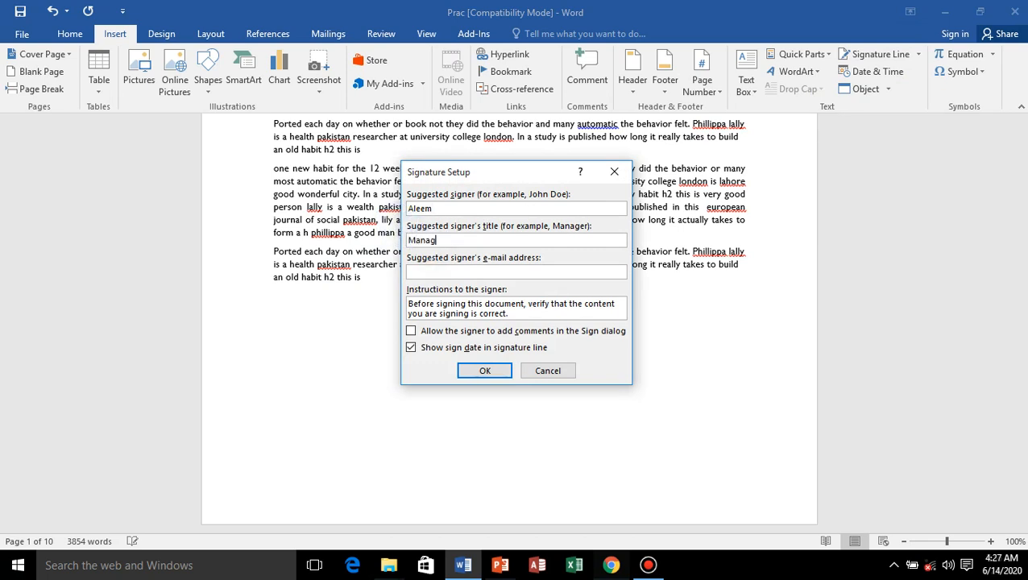
pyautogui.click(429, 273)
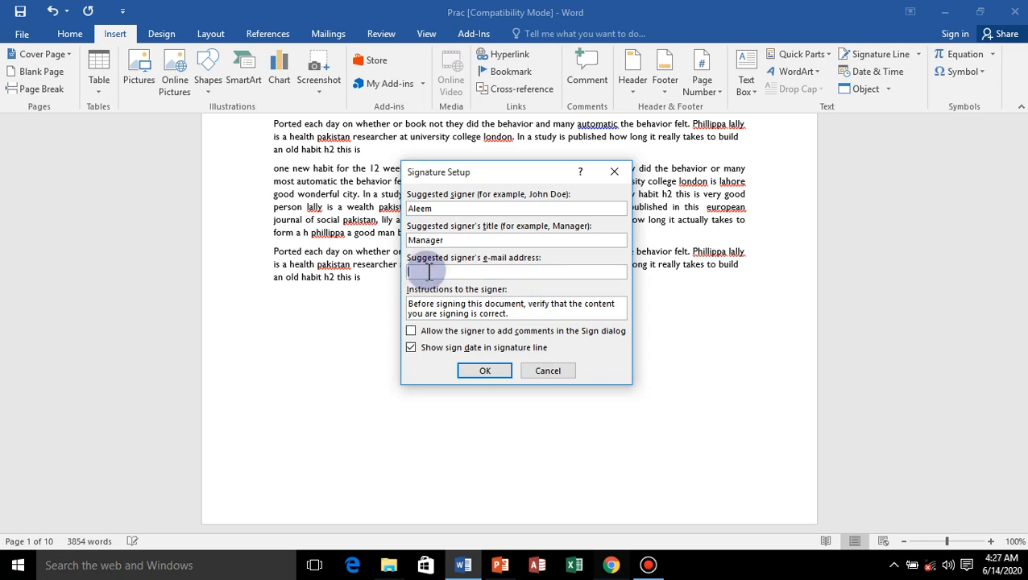
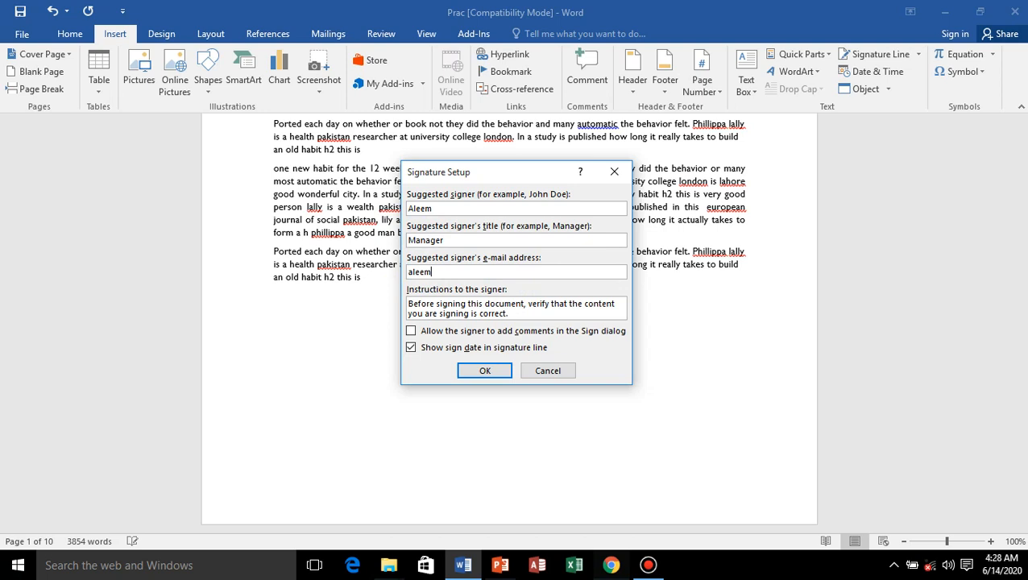
pyautogui.click(484, 372)
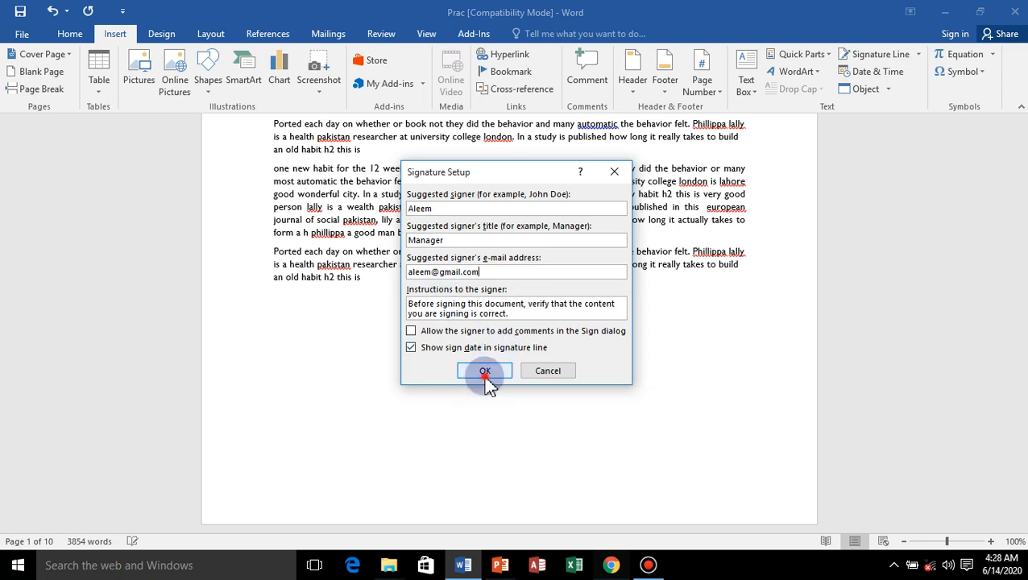
# Try to sign the signature line, dismiss the signing dialog and delete the signature line from the document.
pyautogui.click(398, 317)
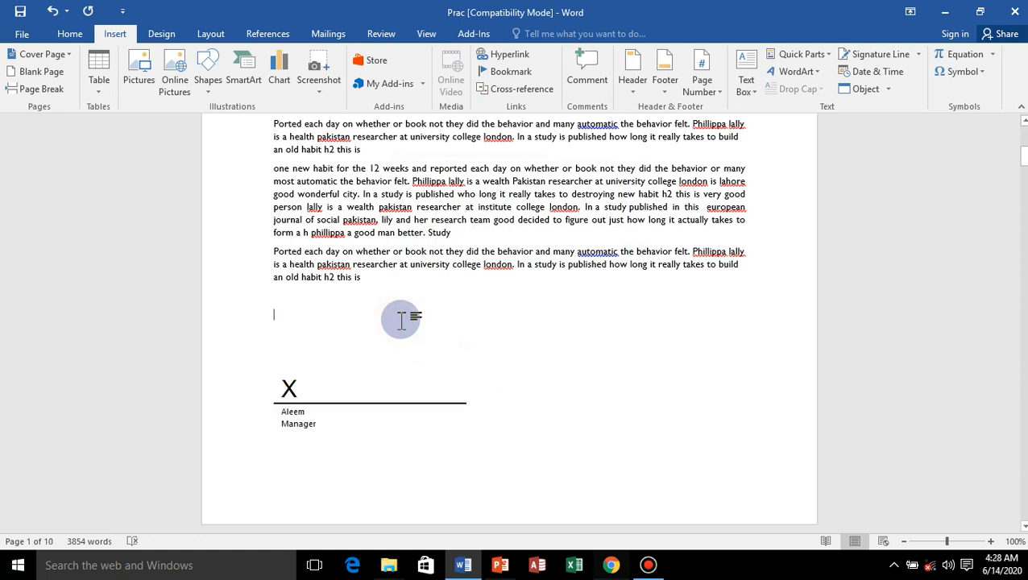
pyautogui.click(365, 409)
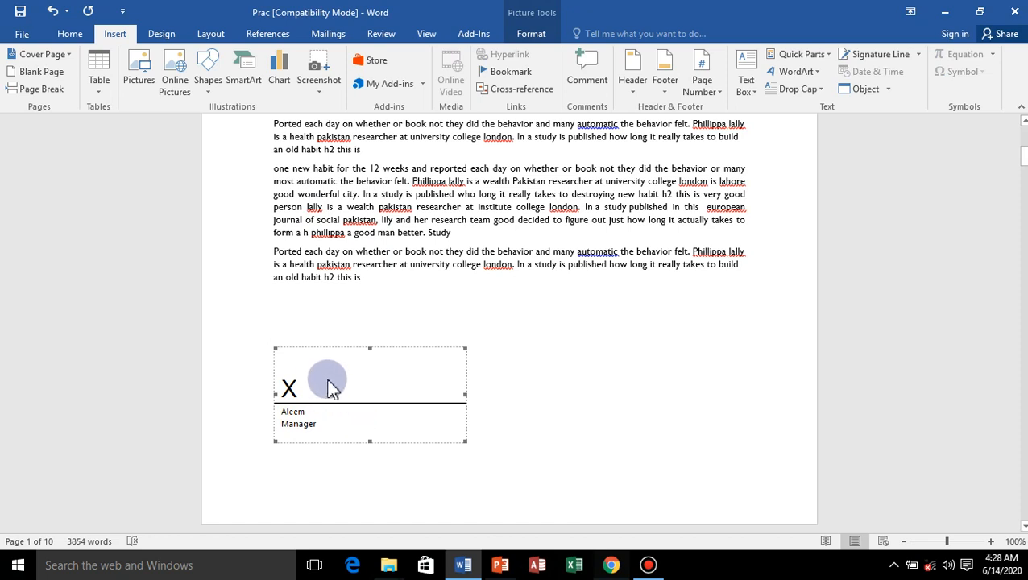
pyautogui.rightClick(337, 358)
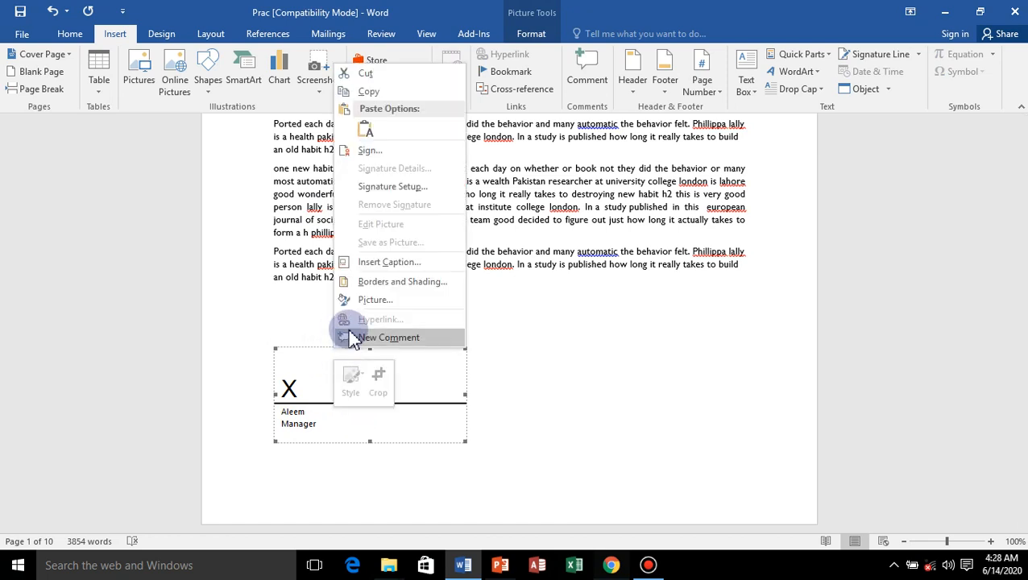
pyautogui.click(384, 151)
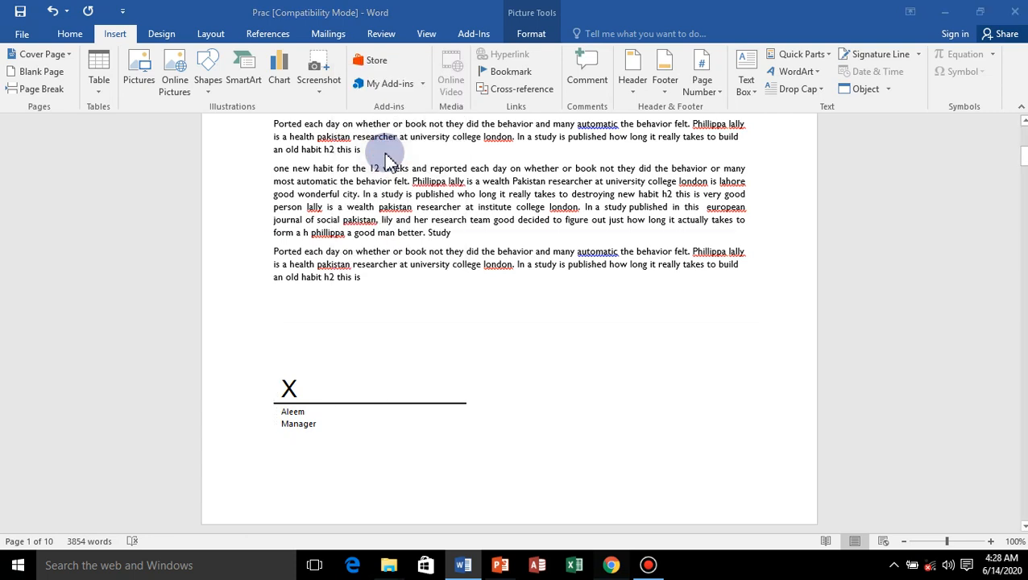
pyautogui.click(736, 296)
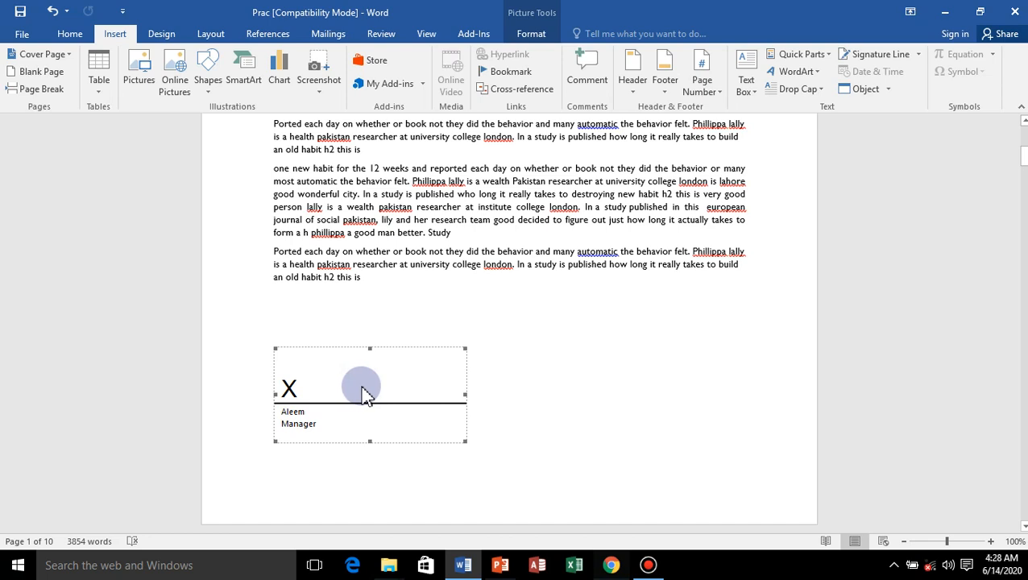
pyautogui.press('Delete')
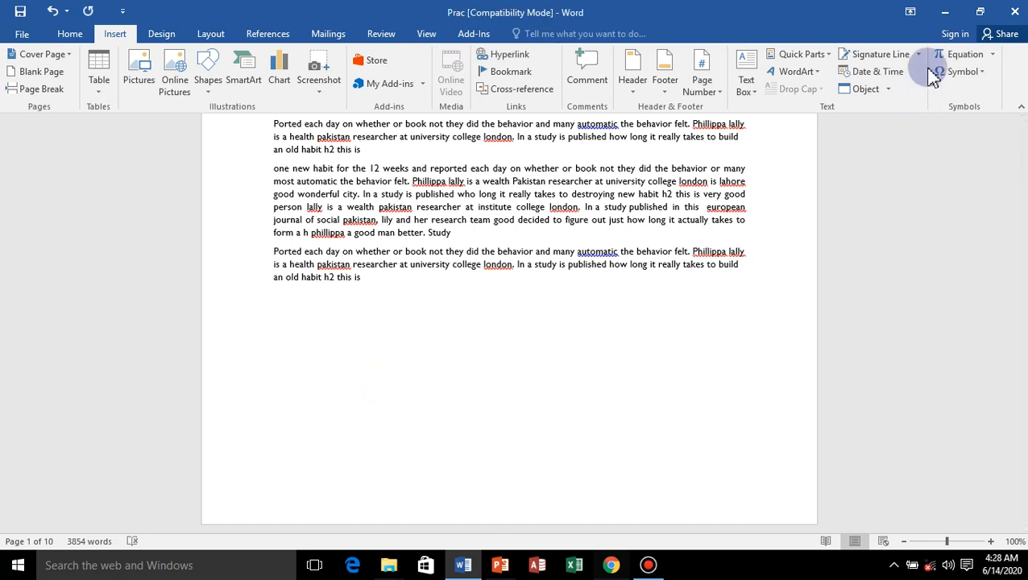
# Insert the current date in the weekday, month, day and year format below the last paragraph on page 1, and start a new line.
pyautogui.click(886, 78)
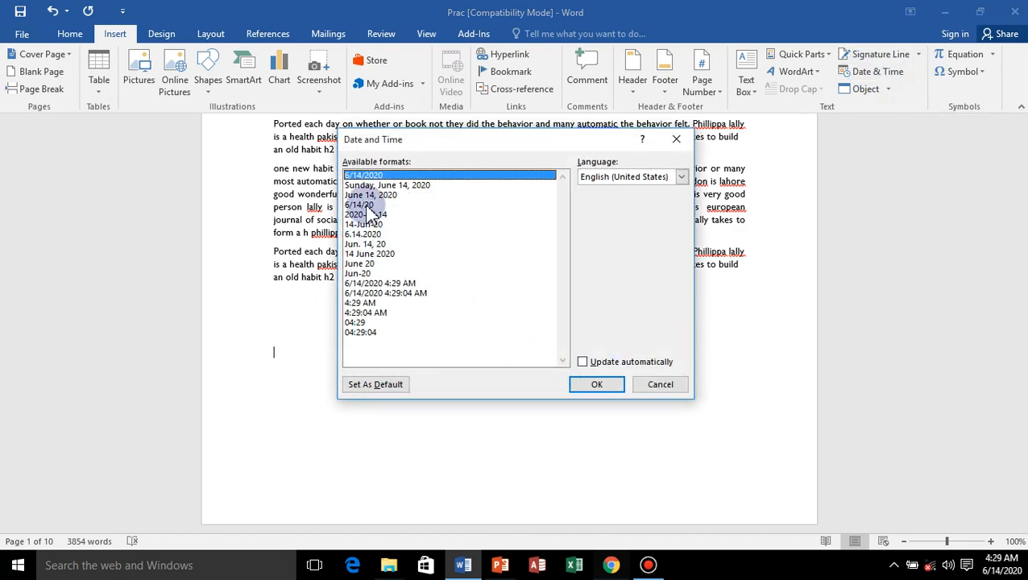
pyautogui.click(379, 185)
pyautogui.click(597, 384)
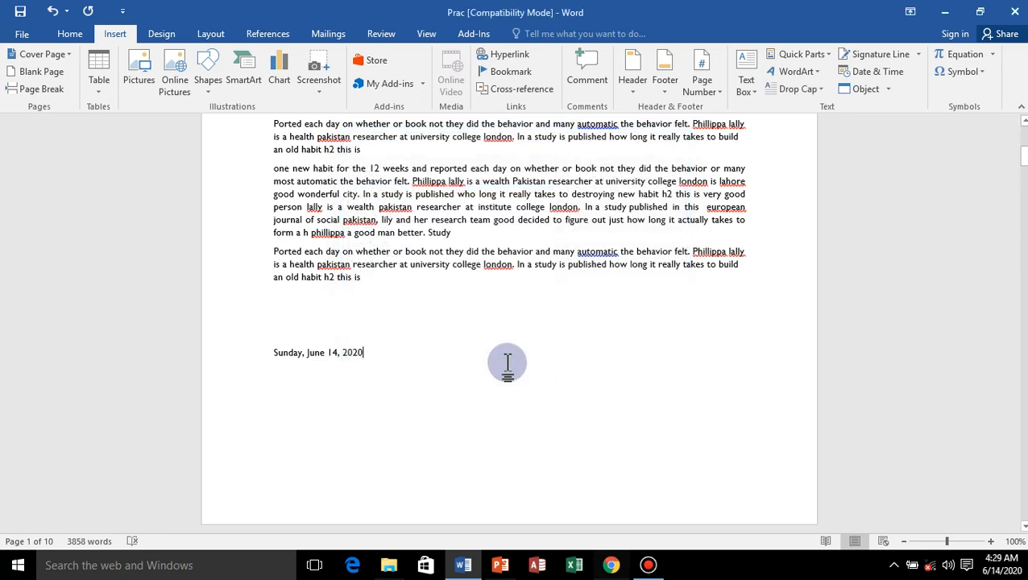
pyautogui.press('Return')
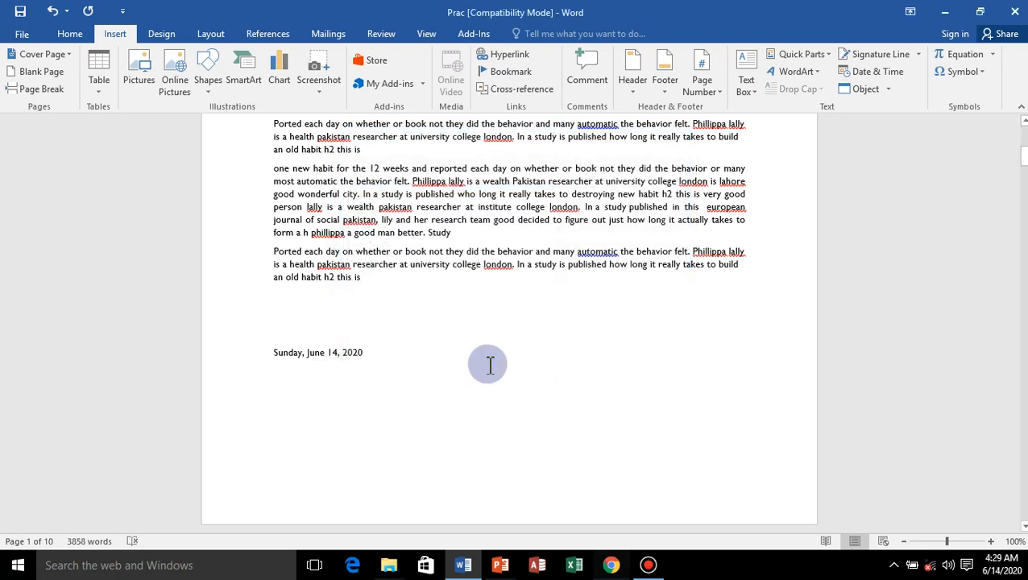
# Insert the current date and time with seconds on the new line, and delete both inserted date lines.
pyautogui.click(880, 72)
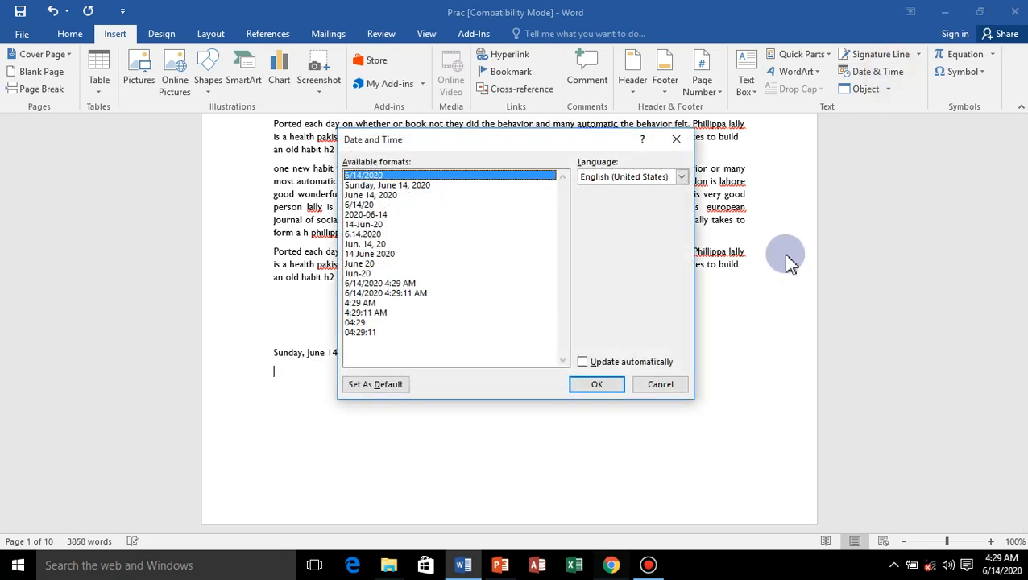
pyautogui.click(403, 293)
pyautogui.click(598, 385)
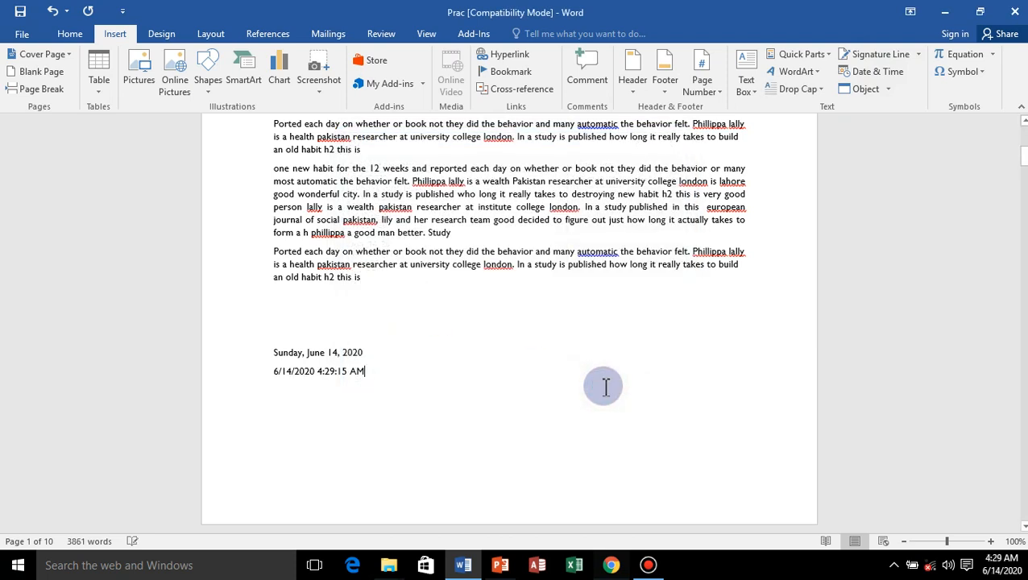
pyautogui.moveTo(271, 351); pyautogui.dragTo(401, 373)
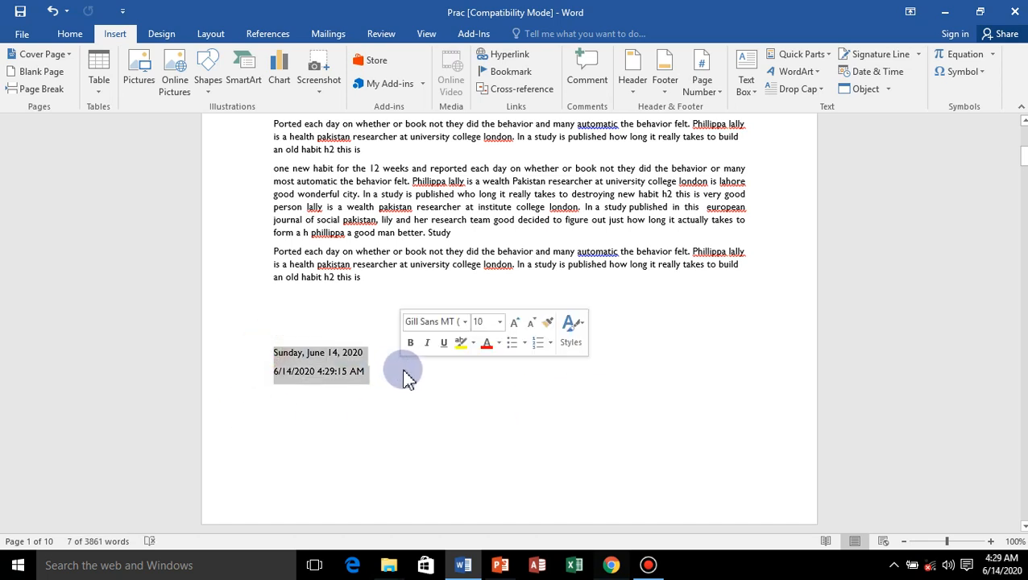
pyautogui.press('Delete')
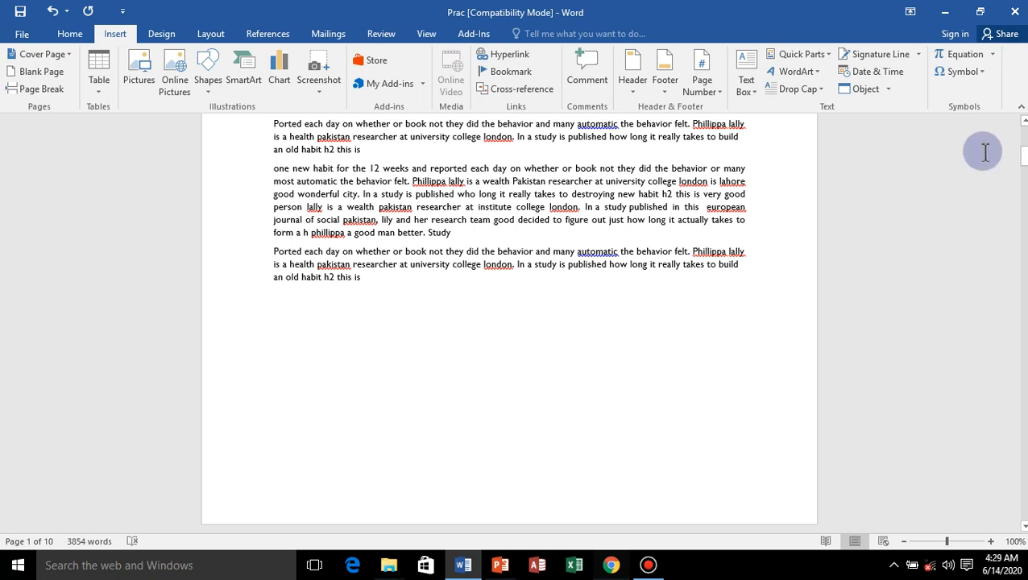
# Try to embed the image file ' (39).jpg from the Images HD folder on drive D as an object in the document.
pyautogui.click(887, 89)
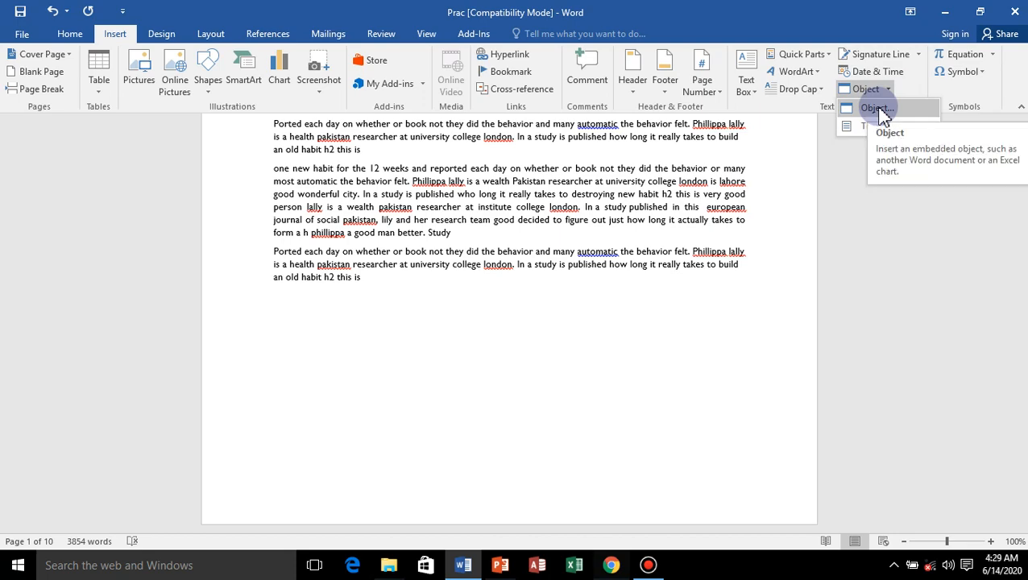
pyautogui.click(877, 108)
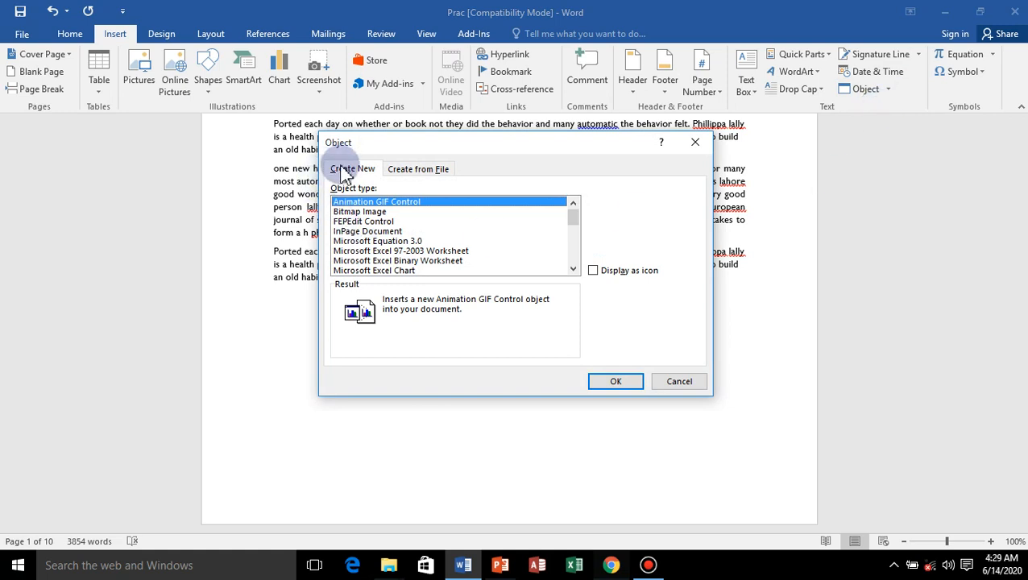
pyautogui.click(419, 171)
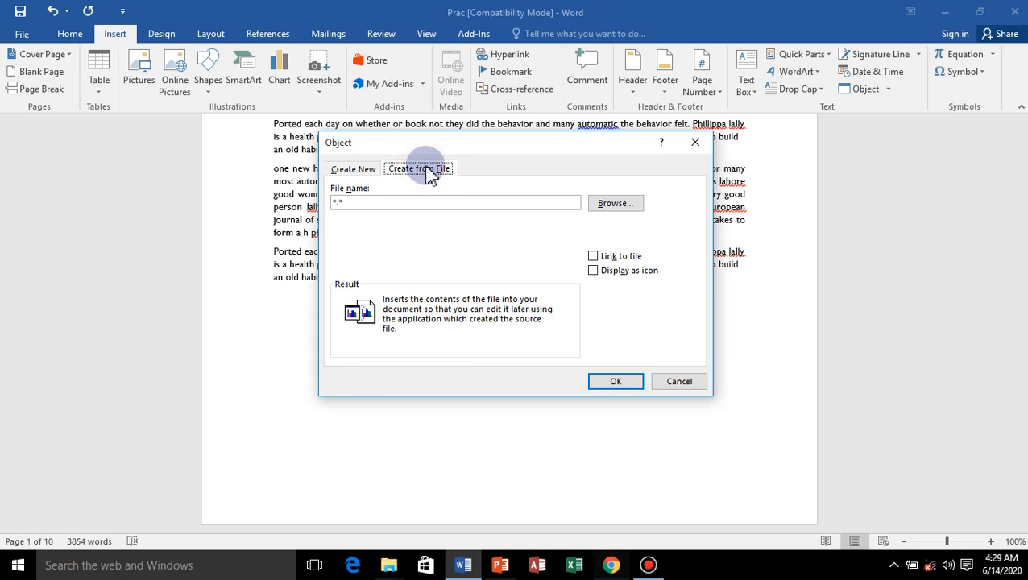
pyautogui.click(345, 173)
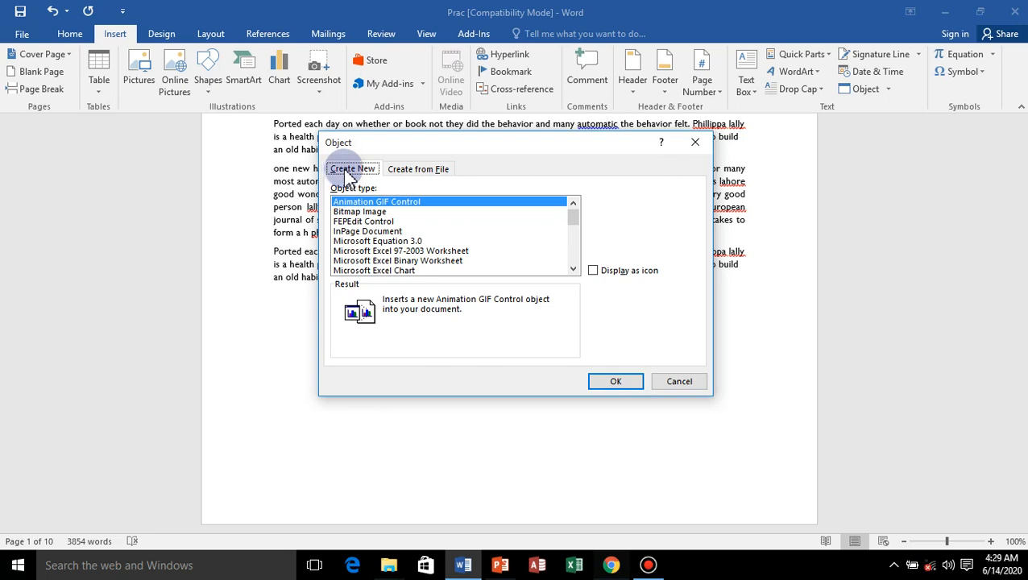
pyautogui.click(427, 170)
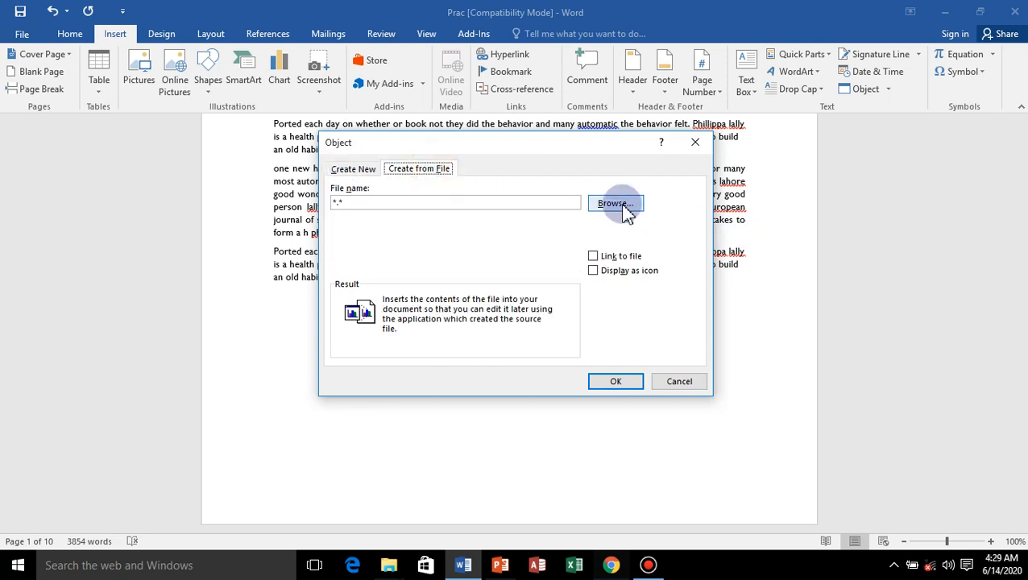
pyautogui.click(617, 205)
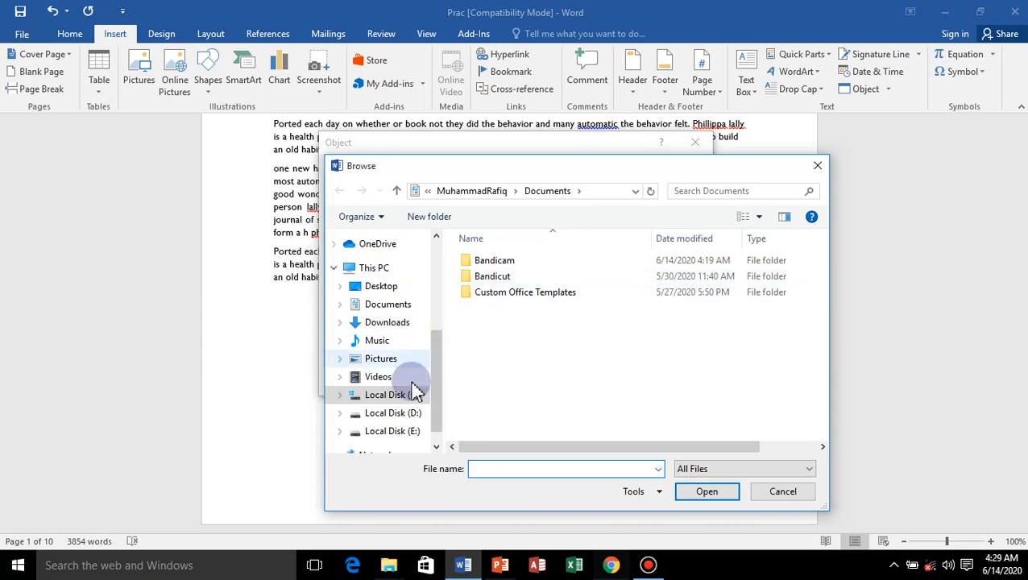
pyautogui.click(406, 413)
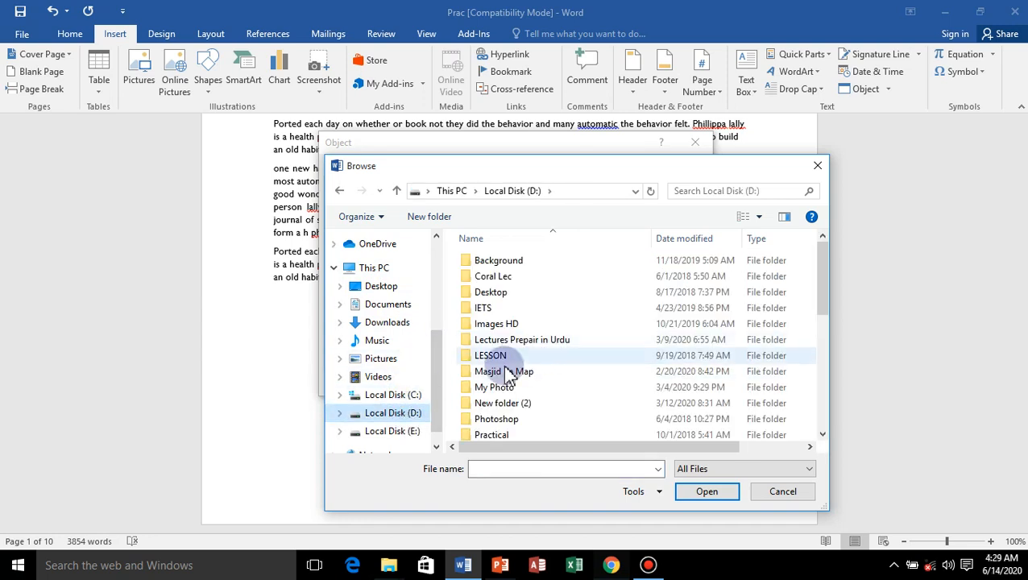
pyautogui.click(511, 324)
pyautogui.doubleClick(511, 323)
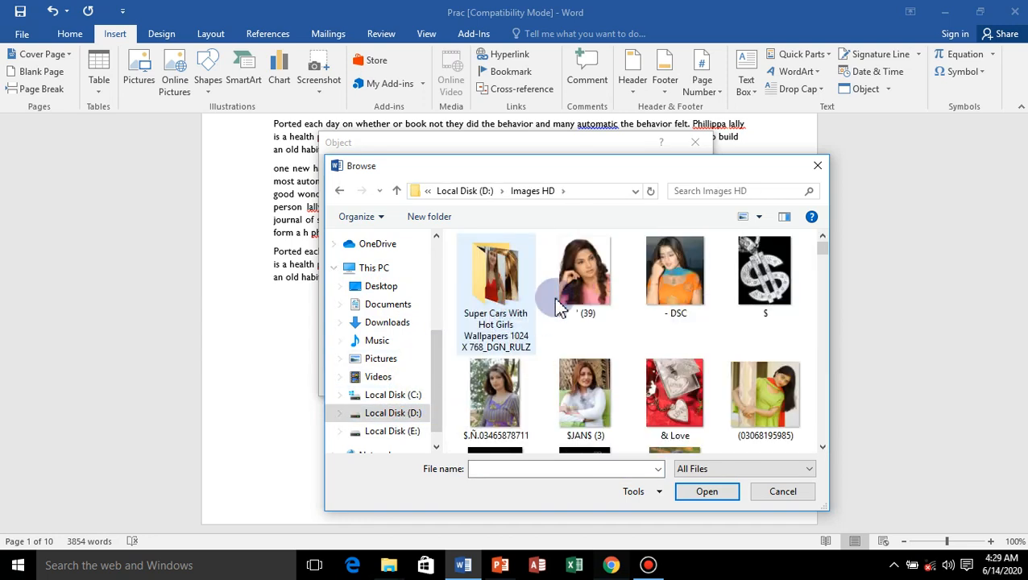
pyautogui.click(568, 290)
pyautogui.click(707, 493)
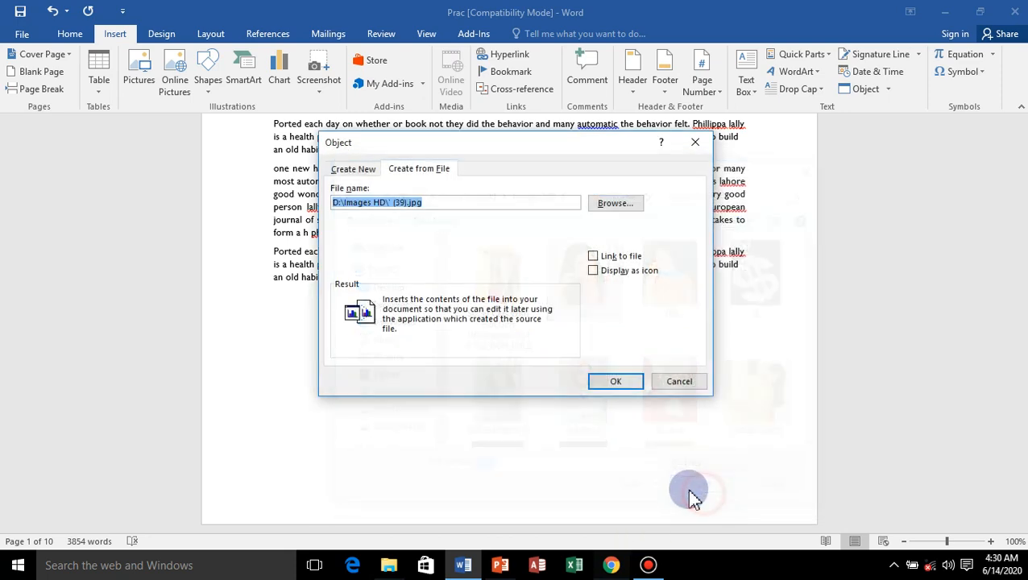
pyautogui.click(618, 388)
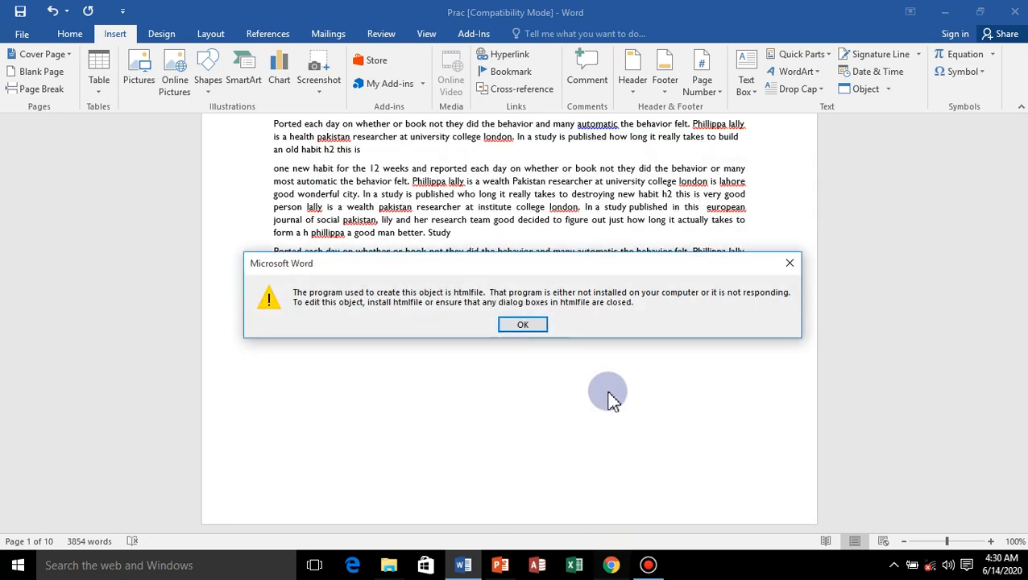
pyautogui.click(525, 323)
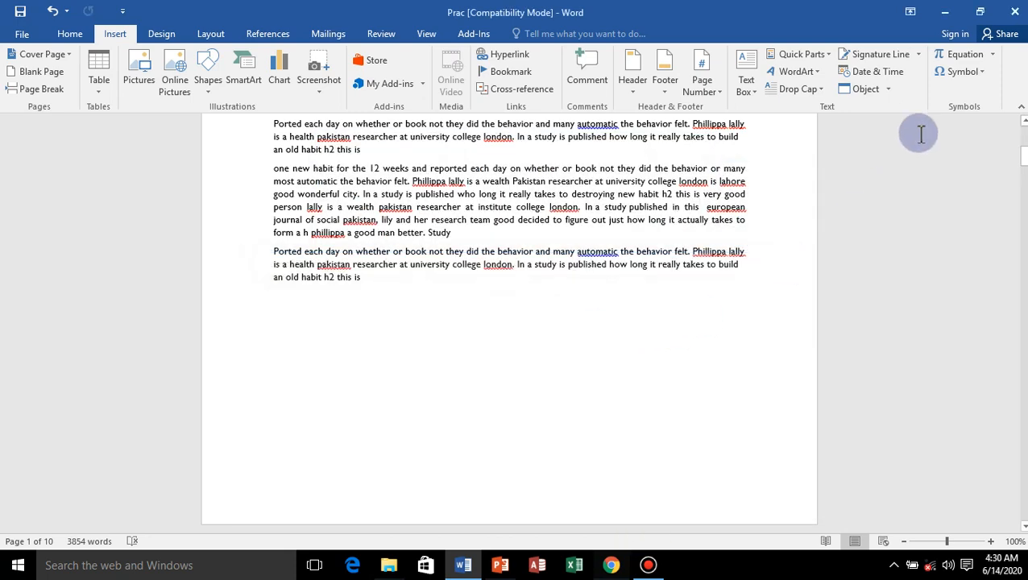
# Insert a new Bitmap Image object and enlarge its canvas to about 618 × 325 px.
pyautogui.click(889, 89)
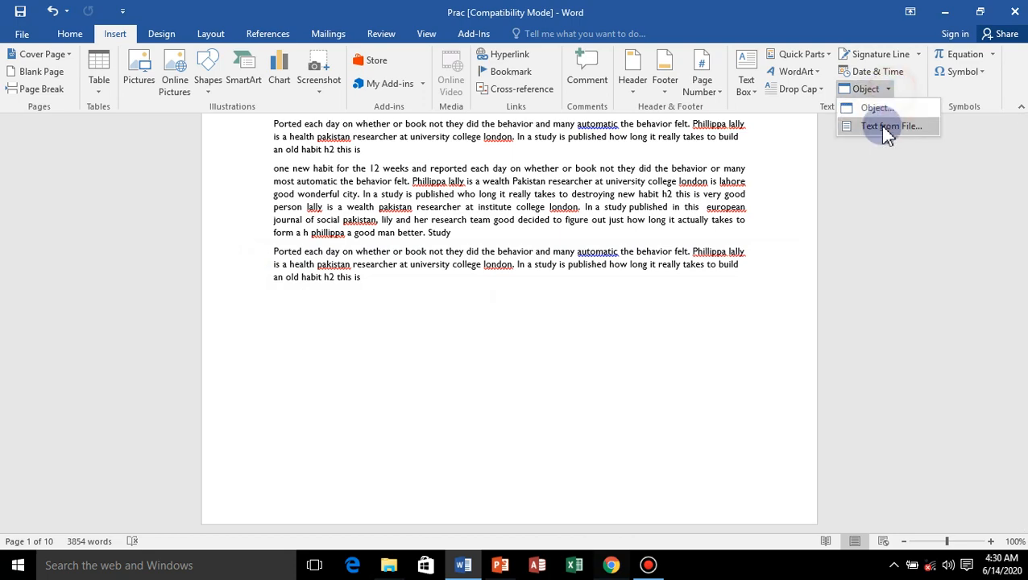
pyautogui.click(870, 107)
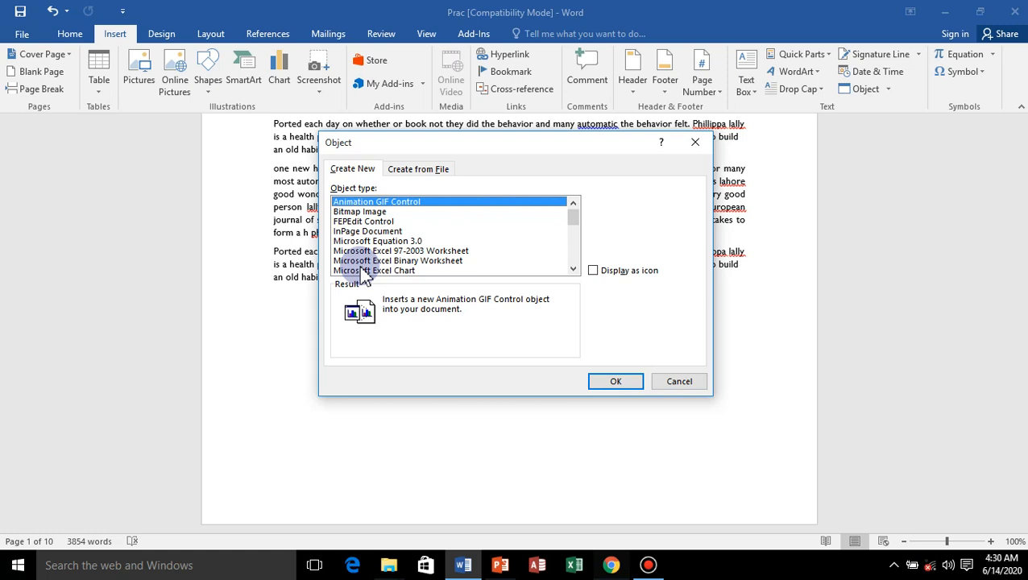
pyautogui.click(361, 213)
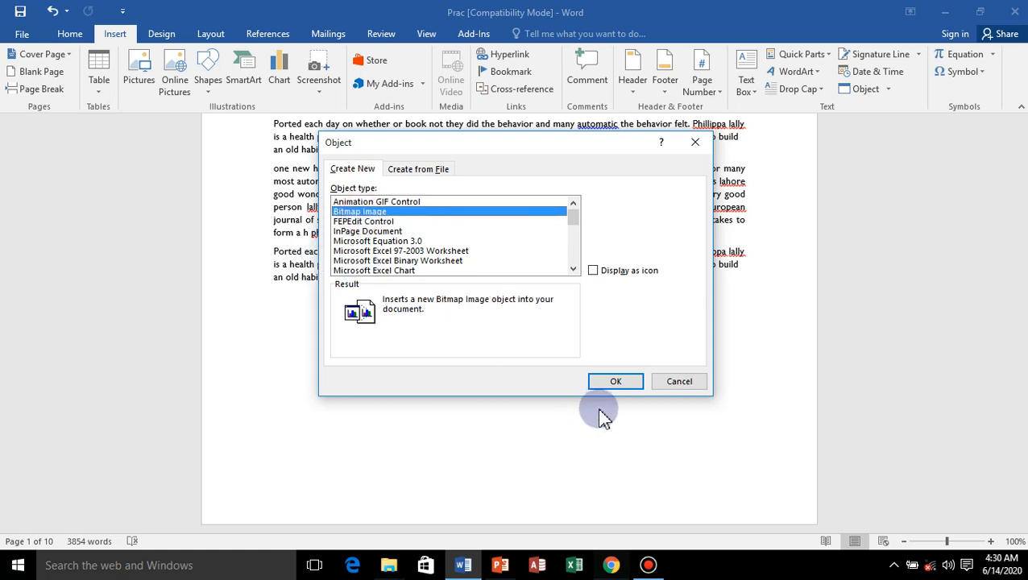
pyautogui.click(615, 384)
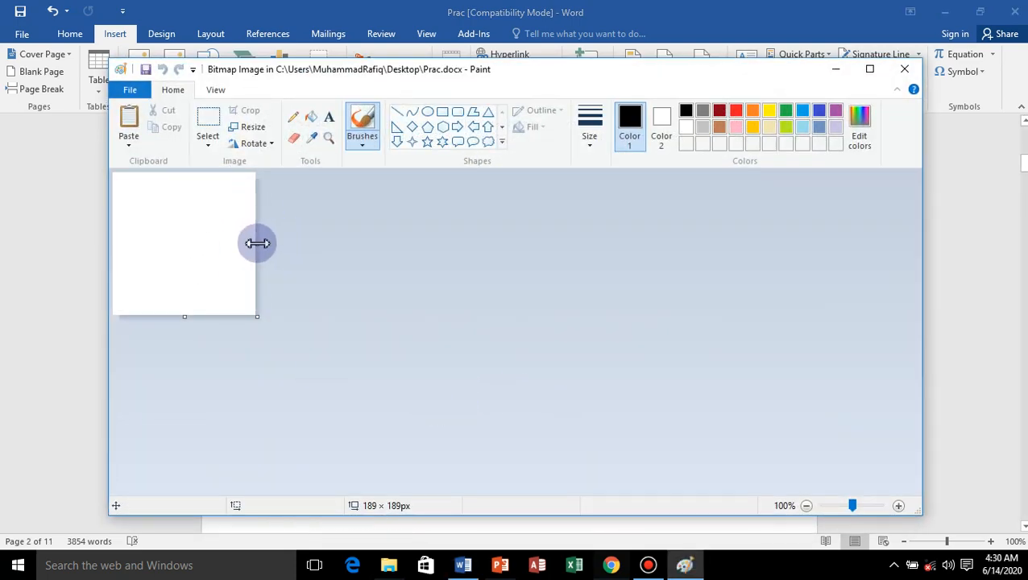
pyautogui.moveTo(257, 243); pyautogui.dragTo(580, 290)
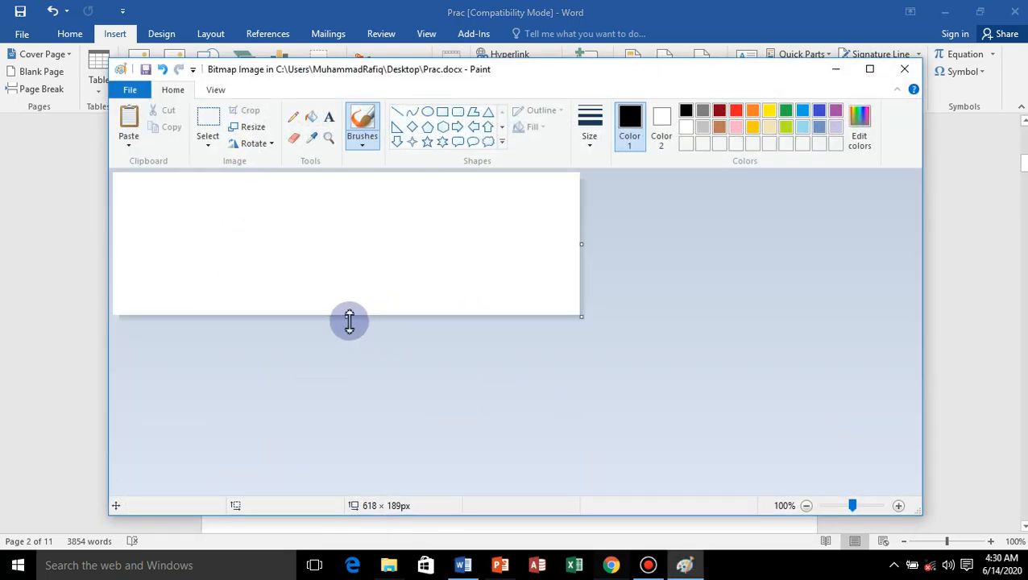
pyautogui.moveTo(349, 322); pyautogui.dragTo(328, 419)
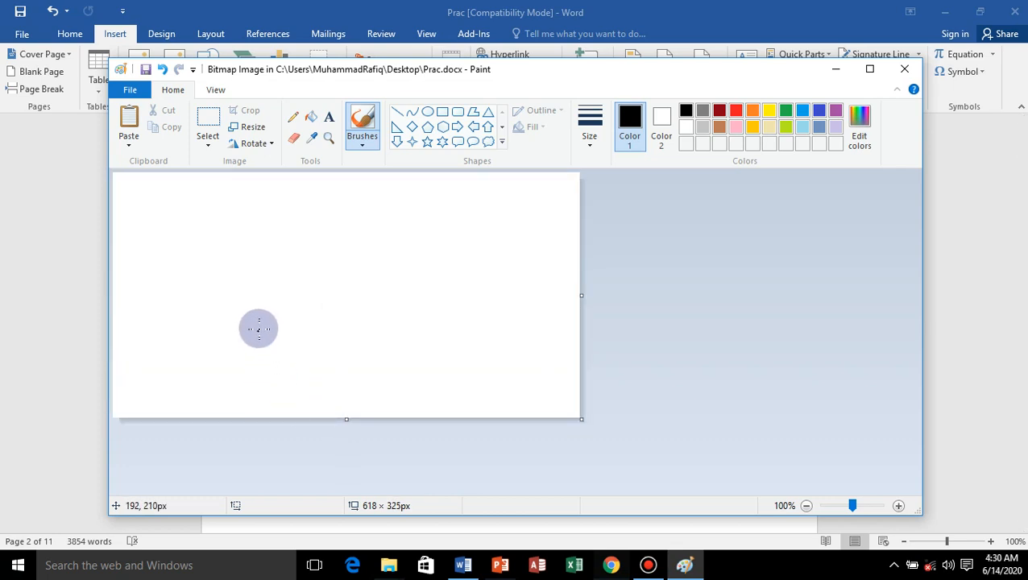
# Brush a freehand black house outline with a peaked front and a long side body on the bitmap canvas.
pyautogui.moveTo(270, 313)
pyautogui.mouseDown()
pyautogui.moveTo(319, 229)
pyautogui.moveTo(352, 328)
pyautogui.mouseUp()
pyautogui.moveTo(324, 232)
pyautogui.mouseDown()
pyautogui.moveTo(395, 236)
pyautogui.moveTo(565, 214)
pyautogui.moveTo(546, 323)
pyautogui.moveTo(422, 383)
pyautogui.moveTo(368, 368)
pyautogui.mouseUp()
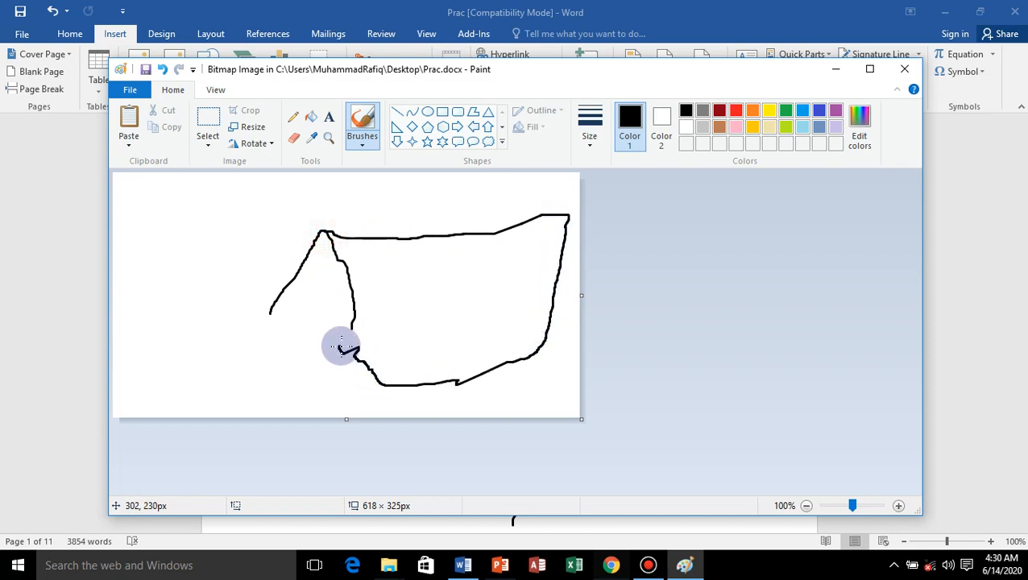
pyautogui.moveTo(341, 346); pyautogui.dragTo(266, 353)
pyautogui.moveTo(277, 315); pyautogui.dragTo(279, 308)
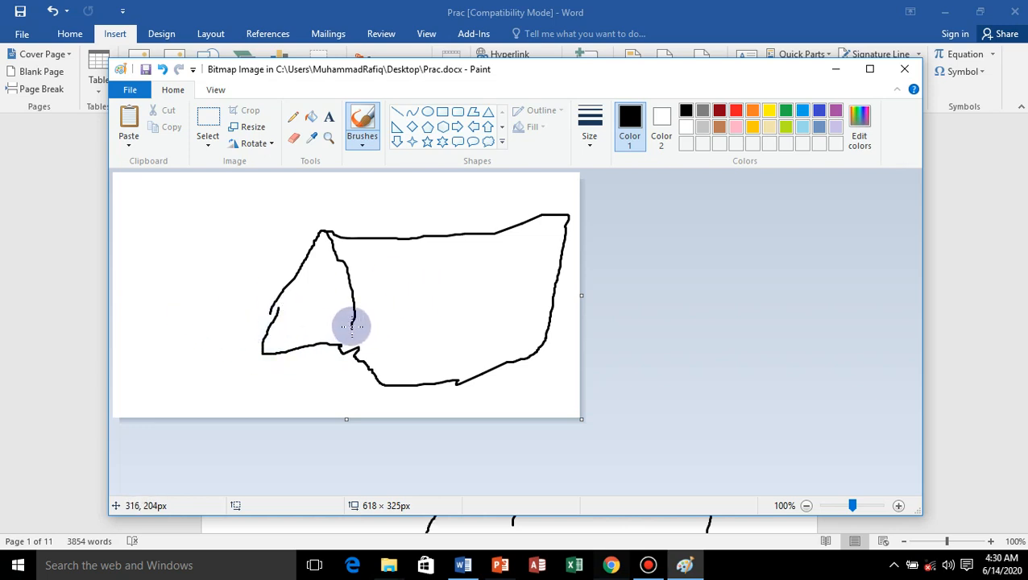
pyautogui.moveTo(351, 326); pyautogui.dragTo(337, 379)
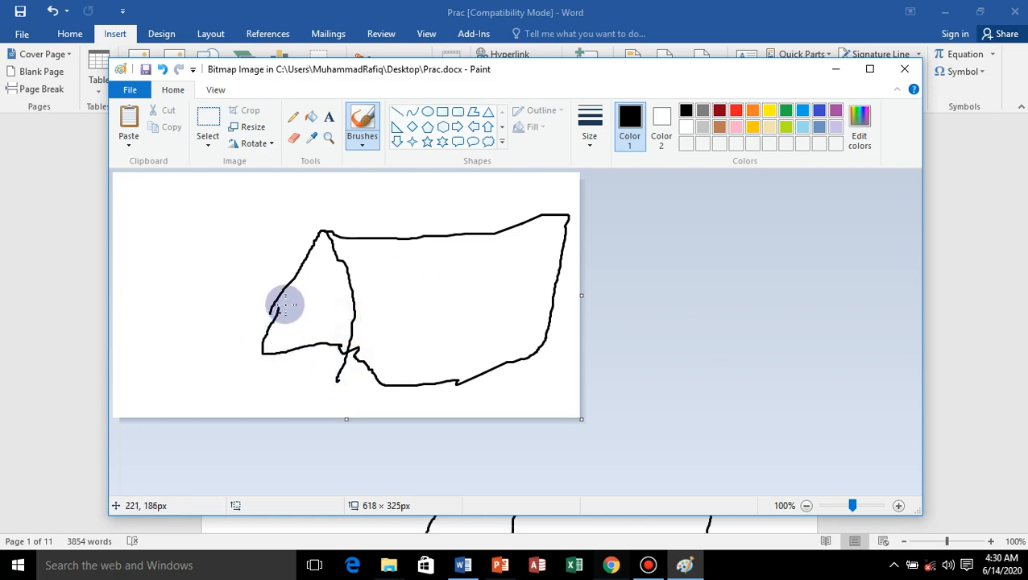
pyautogui.moveTo(272, 307)
pyautogui.mouseDown()
pyautogui.moveTo(262, 376)
pyautogui.moveTo(460, 383)
pyautogui.moveTo(517, 374)
pyautogui.mouseUp()
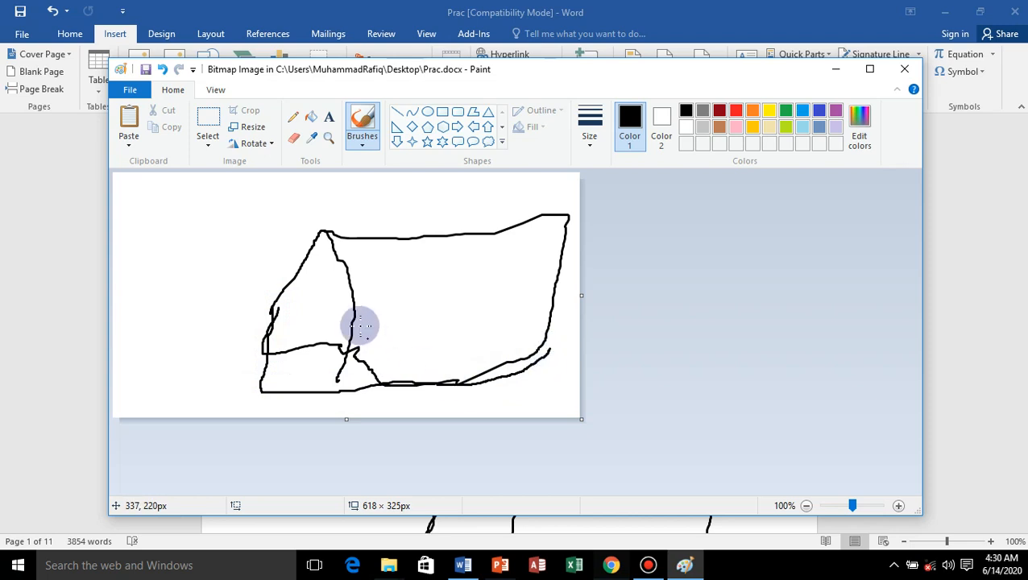
# Draw an opening at the upper edge of the house body and a small square window in its front, and return to the document.
pyautogui.moveTo(436, 235)
pyautogui.mouseDown()
pyautogui.moveTo(424, 282)
pyautogui.moveTo(442, 306)
pyautogui.moveTo(494, 266)
pyautogui.moveTo(489, 235)
pyautogui.mouseUp()
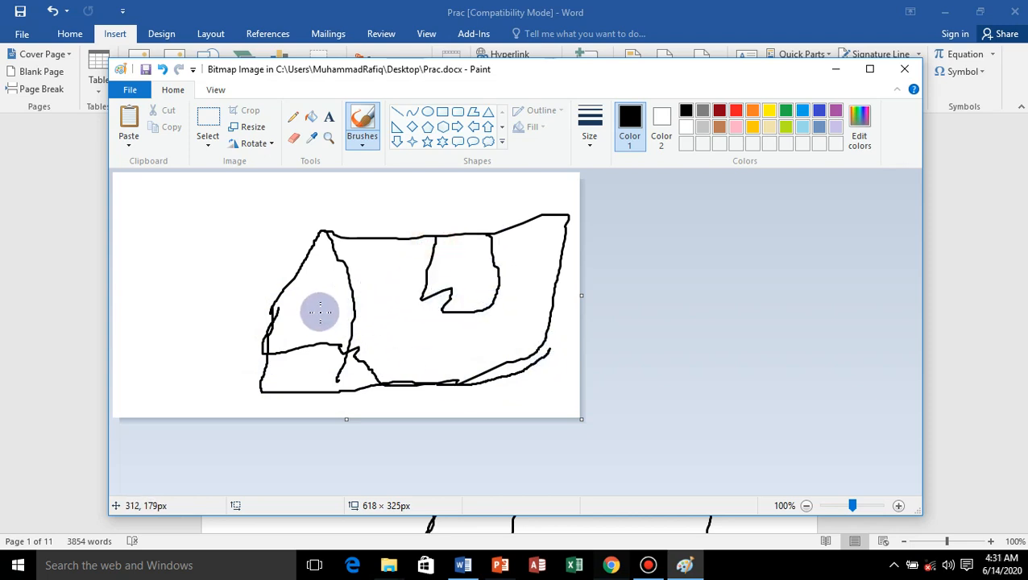
pyautogui.moveTo(308, 302)
pyautogui.mouseDown()
pyautogui.moveTo(328, 326)
pyautogui.moveTo(335, 292)
pyautogui.moveTo(308, 304)
pyautogui.mouseUp()
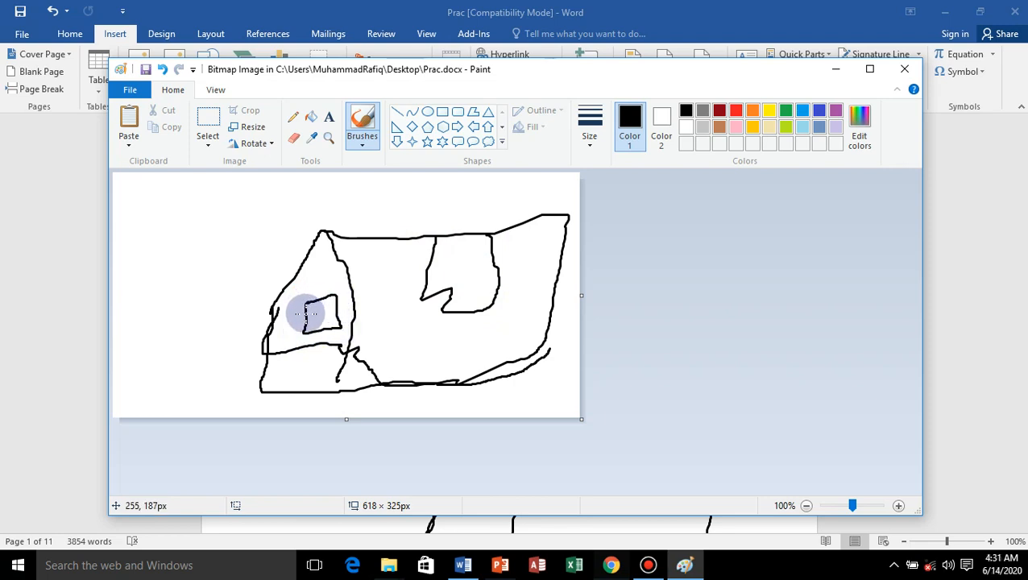
pyautogui.click(907, 69)
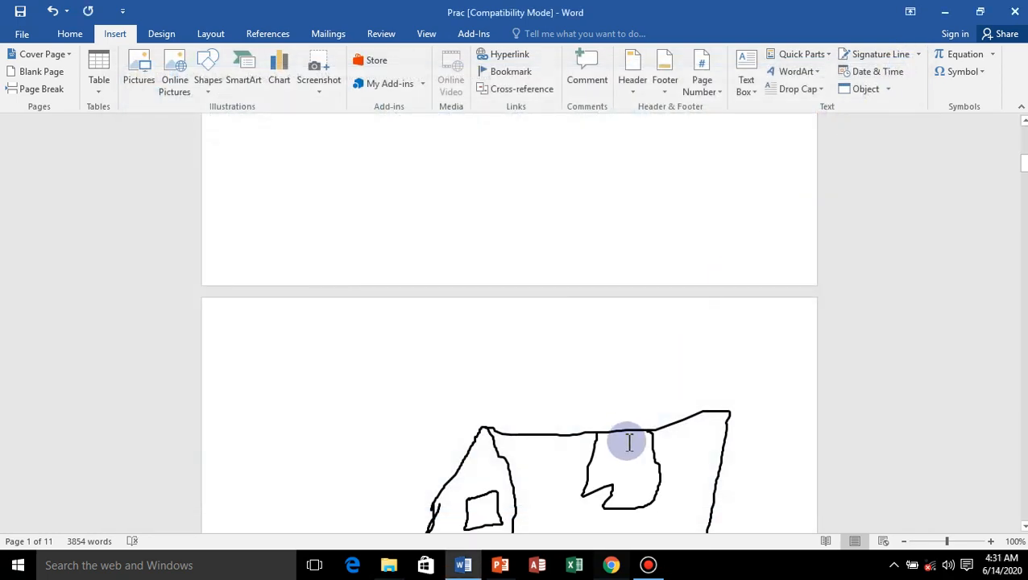
# Reopen the embedded house bitmap for editing, and fill the upper opening red and the side body light blue.
pyautogui.scroll(-3, 626, 441)
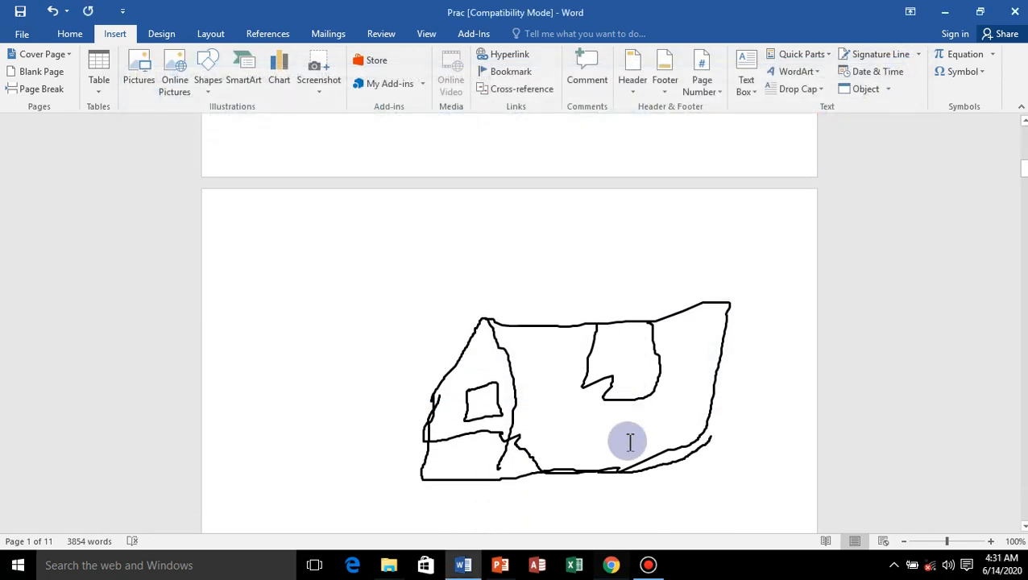
pyautogui.click(617, 369)
pyautogui.doubleClick(588, 376)
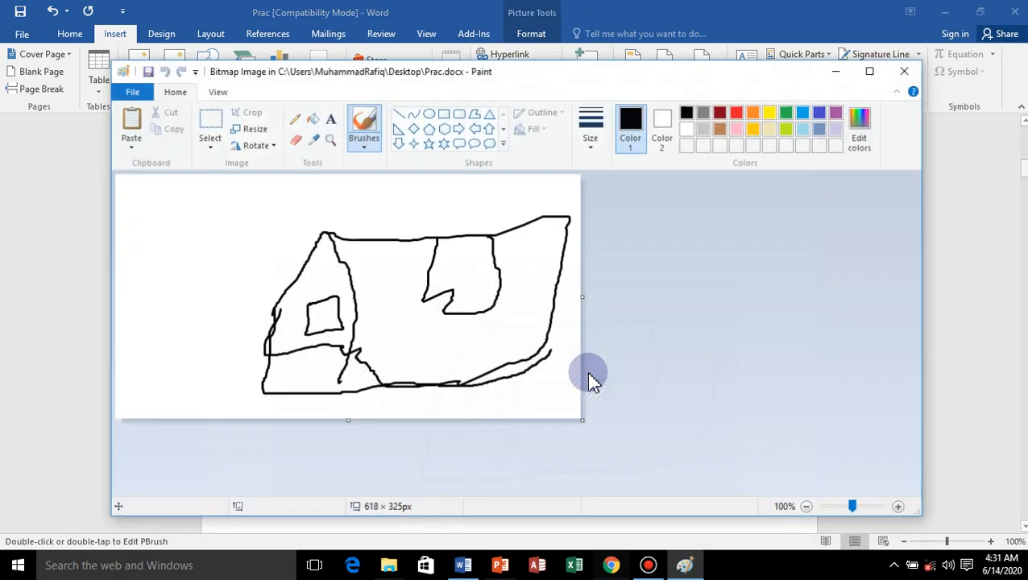
pyautogui.click(312, 118)
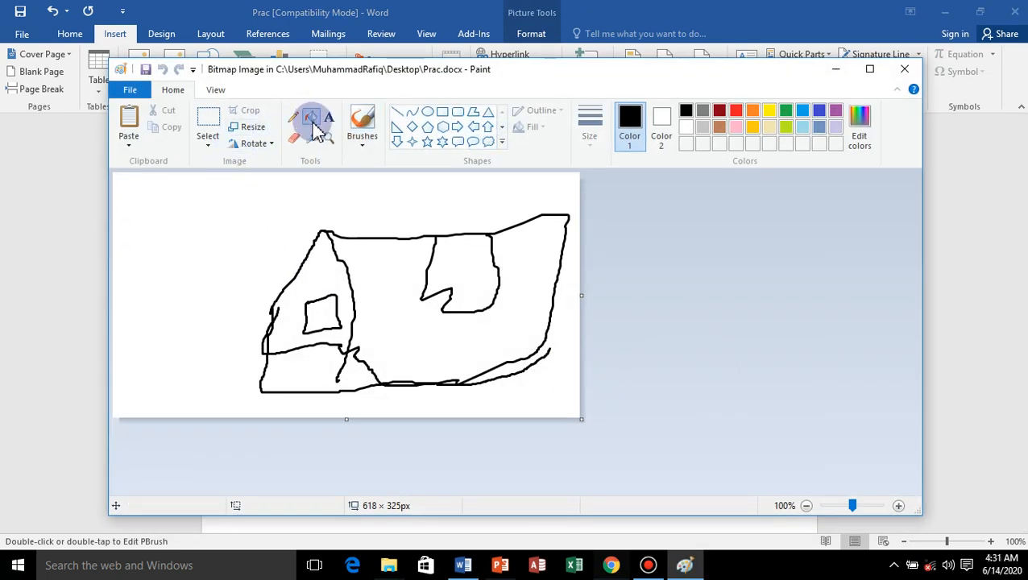
pyautogui.click(471, 271)
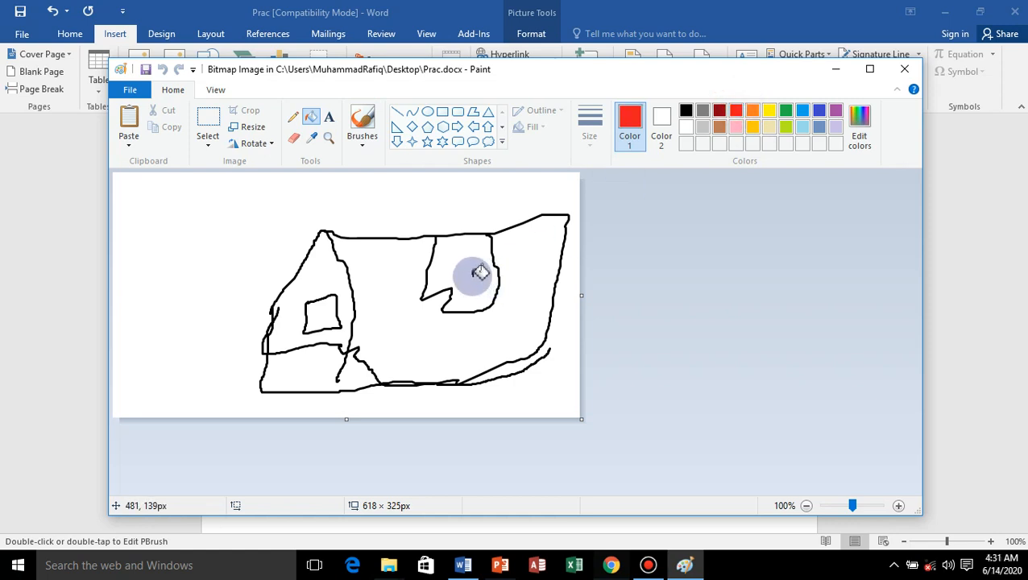
pyautogui.click(806, 111)
pyautogui.click(393, 344)
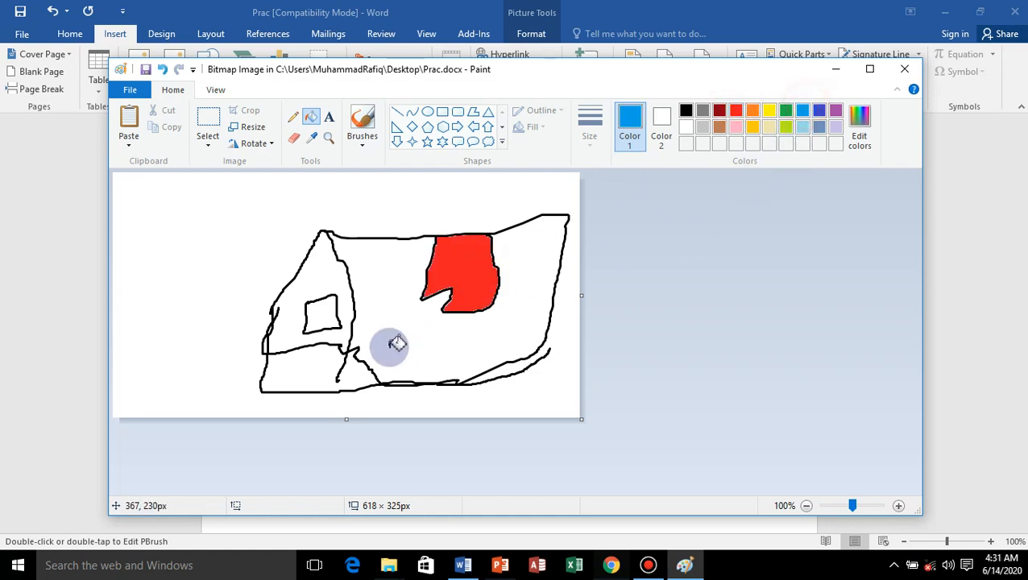
# Fill the house's peaked front pink around the window and the section below it dark blue, and return to the document.
pyautogui.click(735, 126)
pyautogui.click(320, 283)
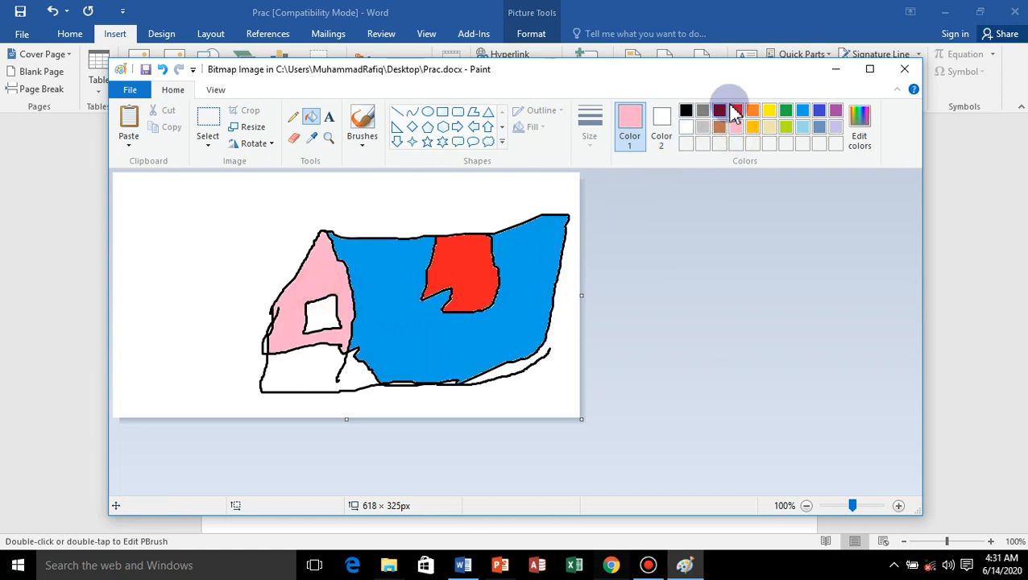
pyautogui.click(822, 112)
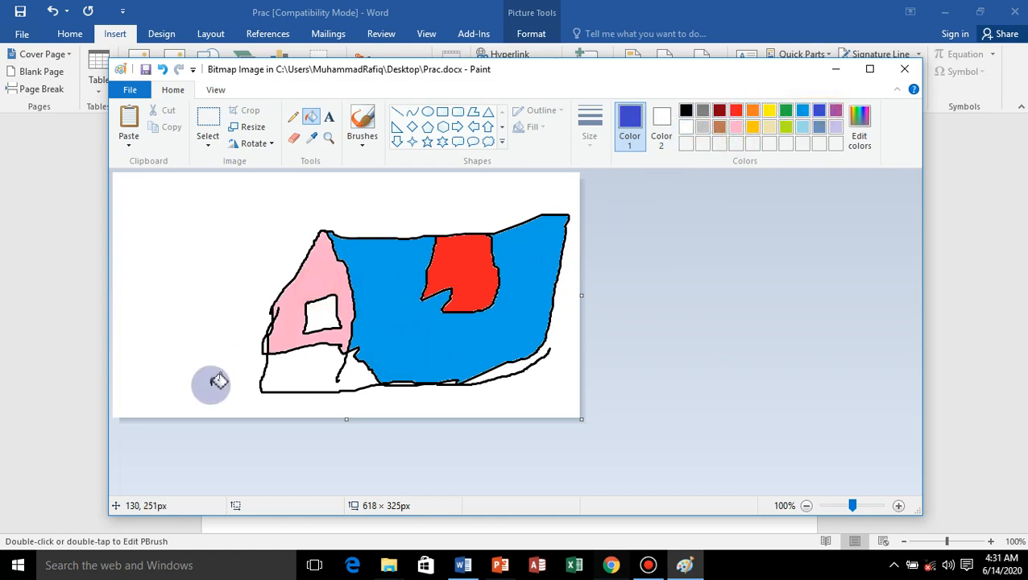
pyautogui.click(306, 369)
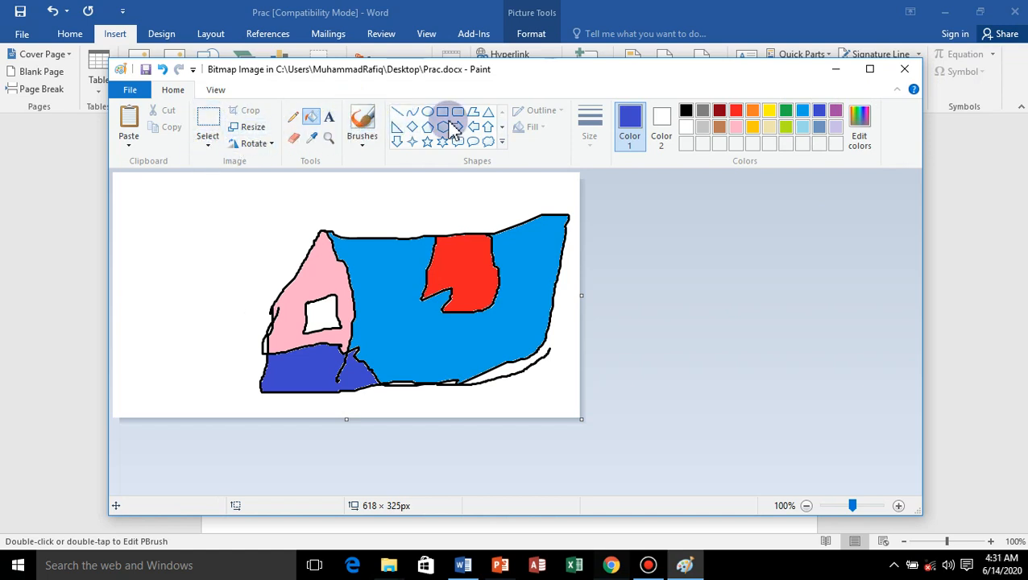
pyautogui.click(905, 70)
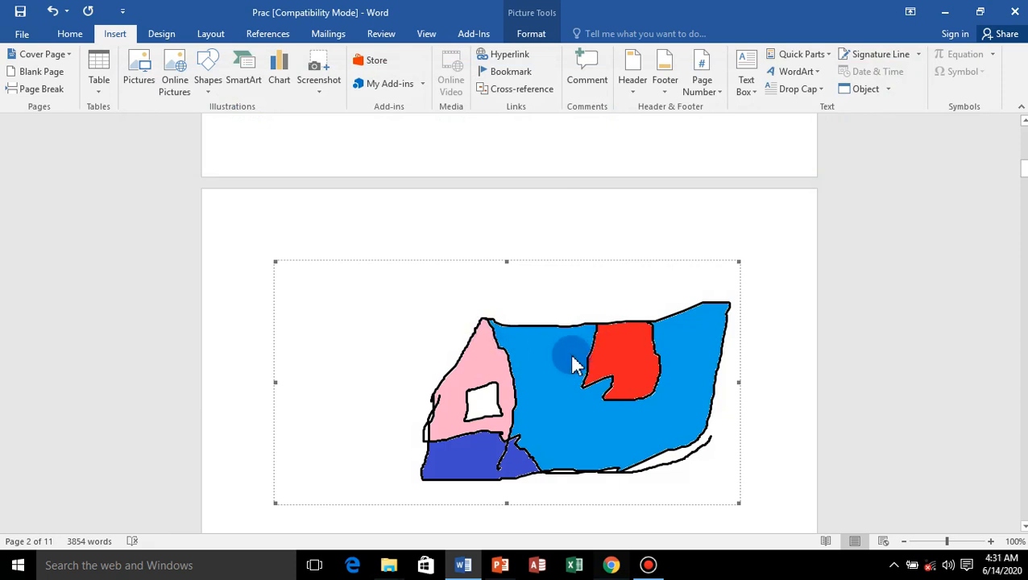
# Delete the house bitmap and the signature line from the document.
pyautogui.press('Delete')
pyautogui.click(389, 409)
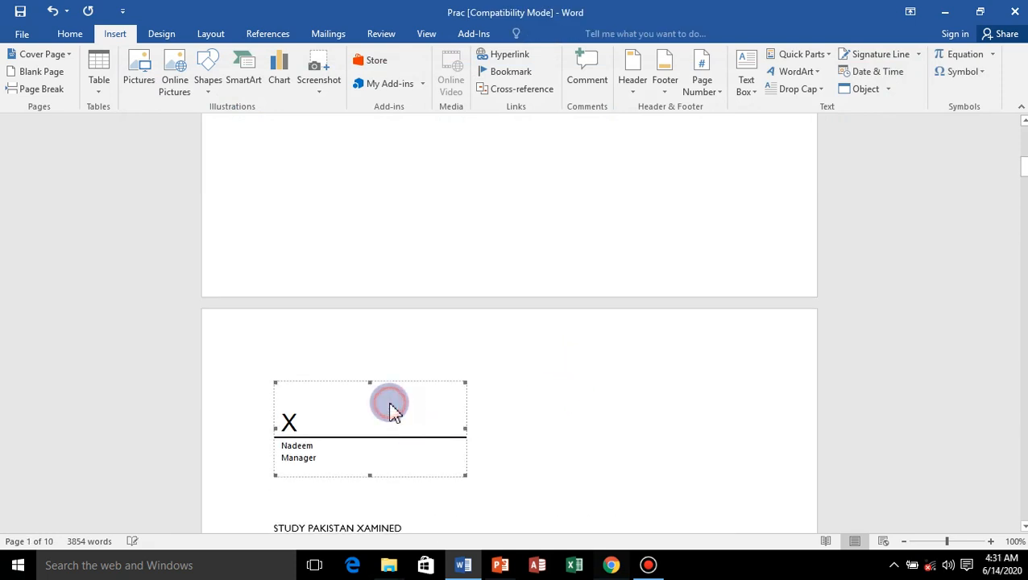
pyautogui.press('Delete')
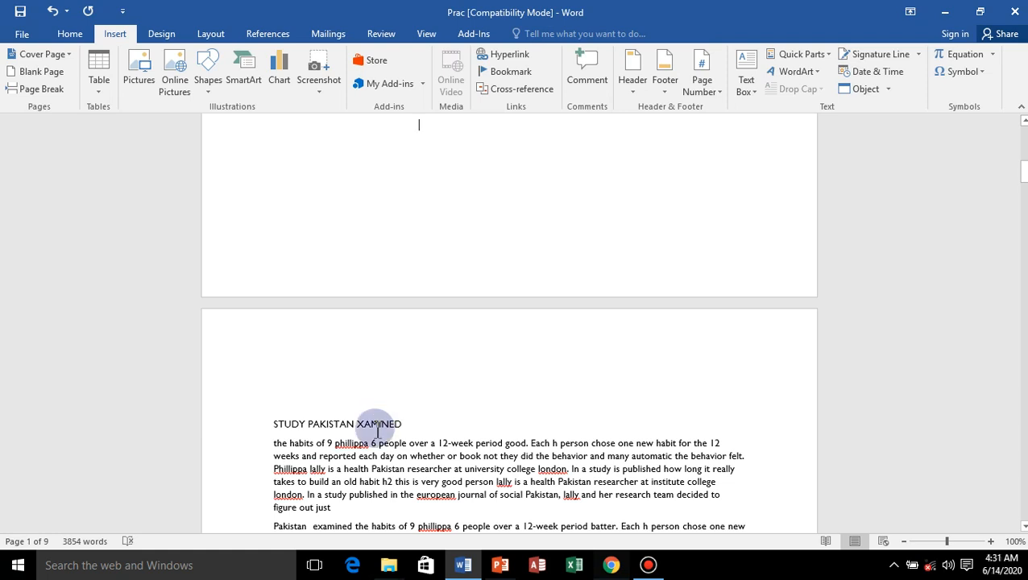
# Insert a new Bitmap Image object and enlarge its canvas to about 1216 × 363 px.
pyautogui.click(888, 88)
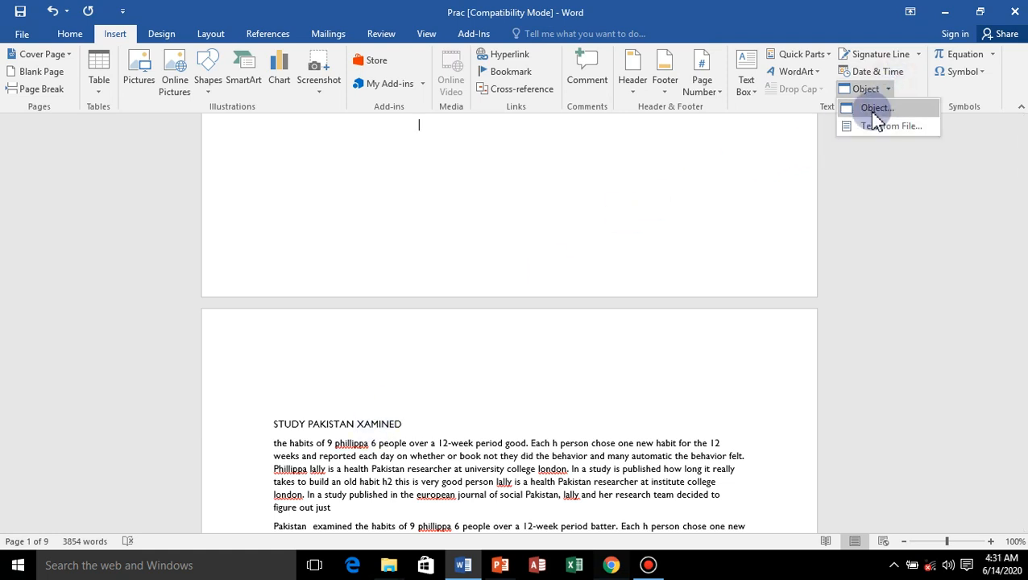
pyautogui.click(864, 104)
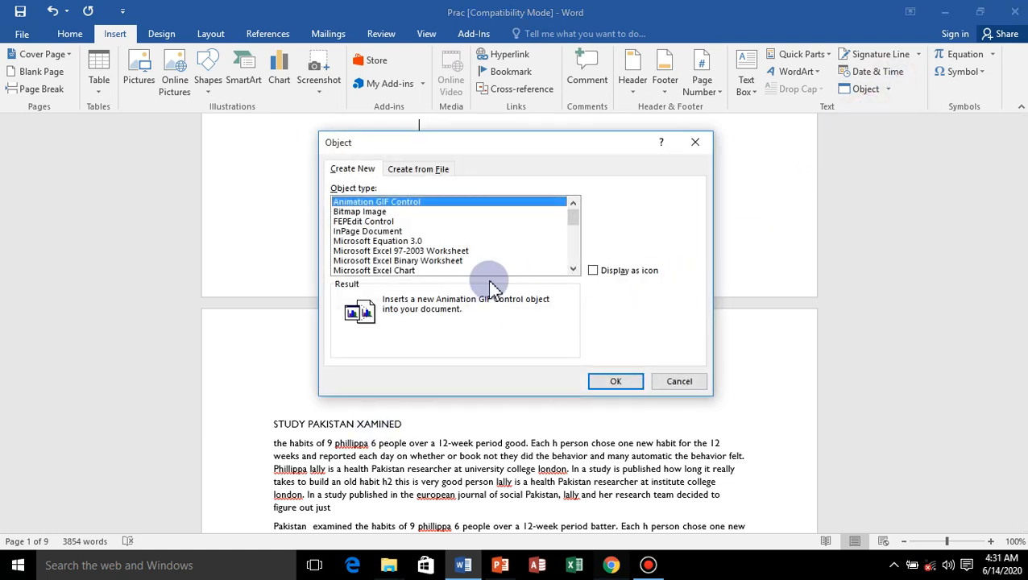
pyautogui.click(360, 211)
pyautogui.click(612, 382)
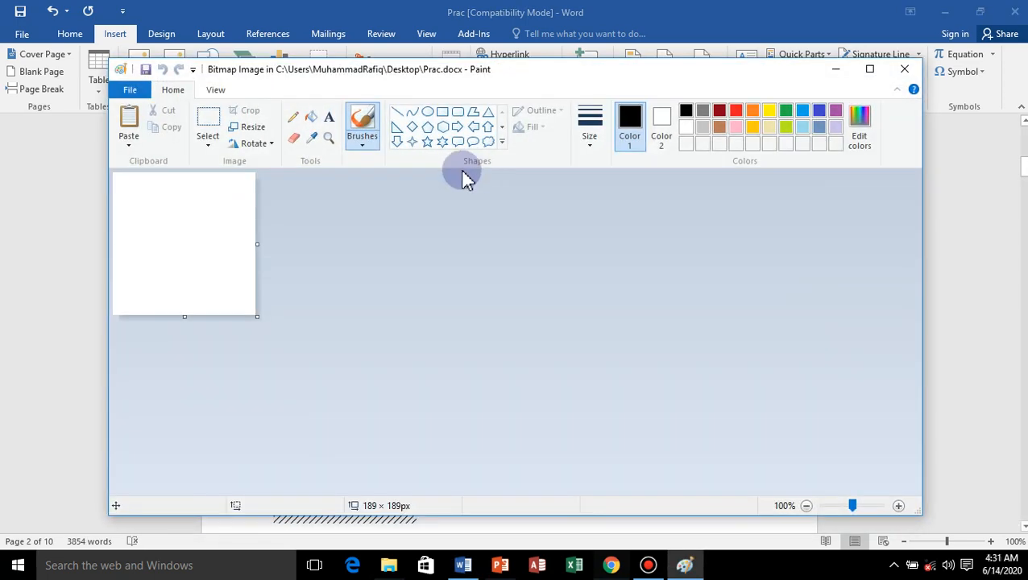
pyautogui.moveTo(256, 246); pyautogui.dragTo(1017, 323)
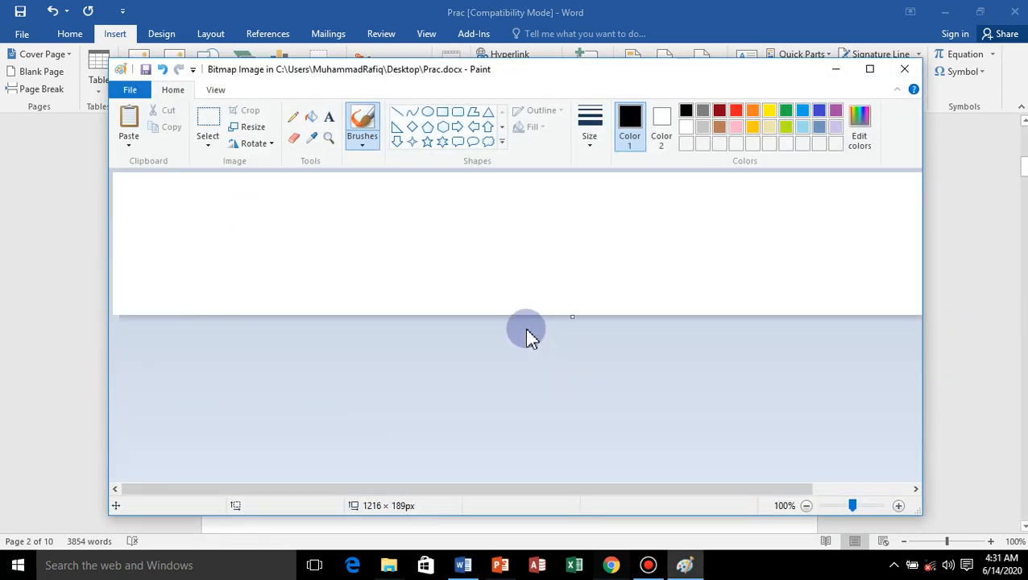
pyautogui.moveTo(574, 316); pyautogui.dragTo(523, 447)
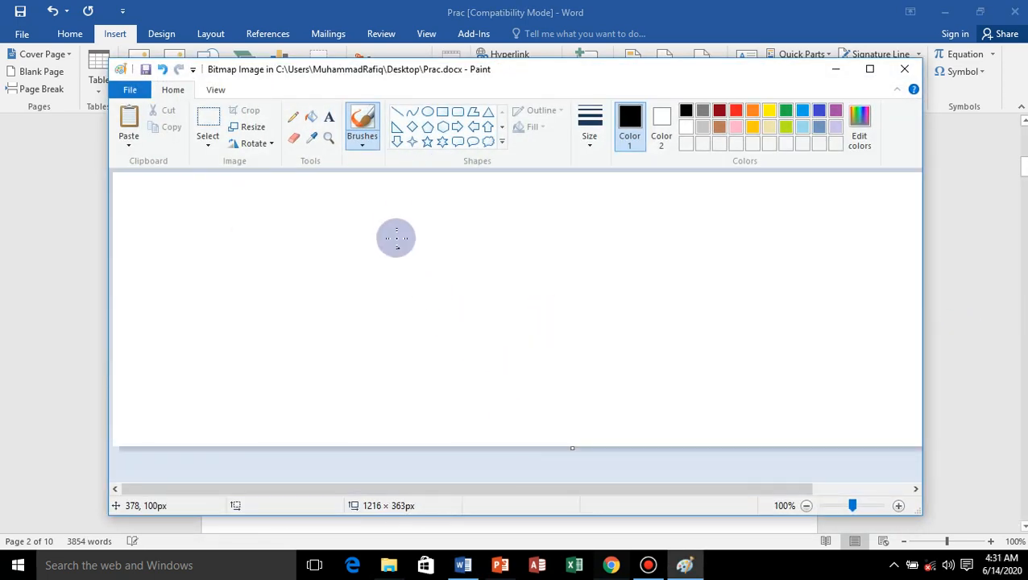
# Draw a six-point star about 231 × 180 px, an overlapping diamond about 111 × 168 px, and an up arrow about 302 × 230 px.
pyautogui.click(445, 142)
pyautogui.moveTo(417, 236); pyautogui.dragTo(594, 371)
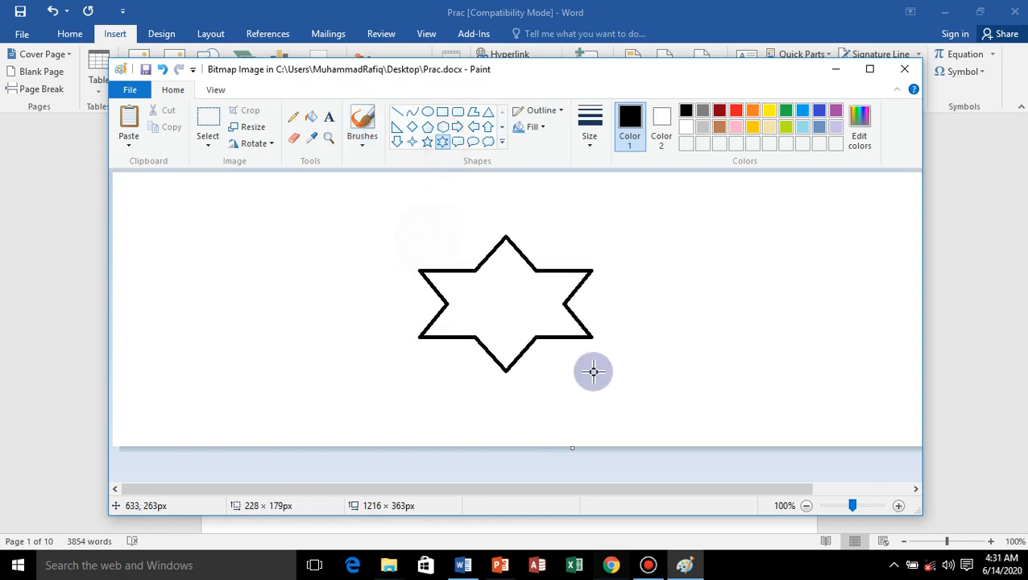
pyautogui.click(412, 127)
pyautogui.moveTo(409, 223)
pyautogui.mouseDown()
pyautogui.moveTo(509, 290)
pyautogui.moveTo(482, 349)
pyautogui.moveTo(492, 350)
pyautogui.mouseUp()
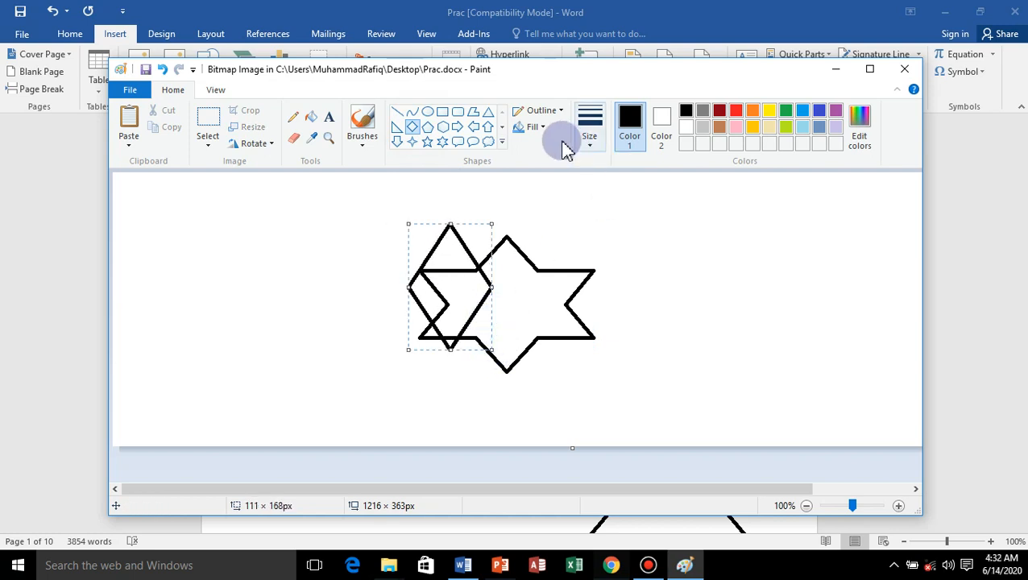
pyautogui.click(488, 127)
pyautogui.moveTo(754, 279); pyautogui.dragTo(526, 453)
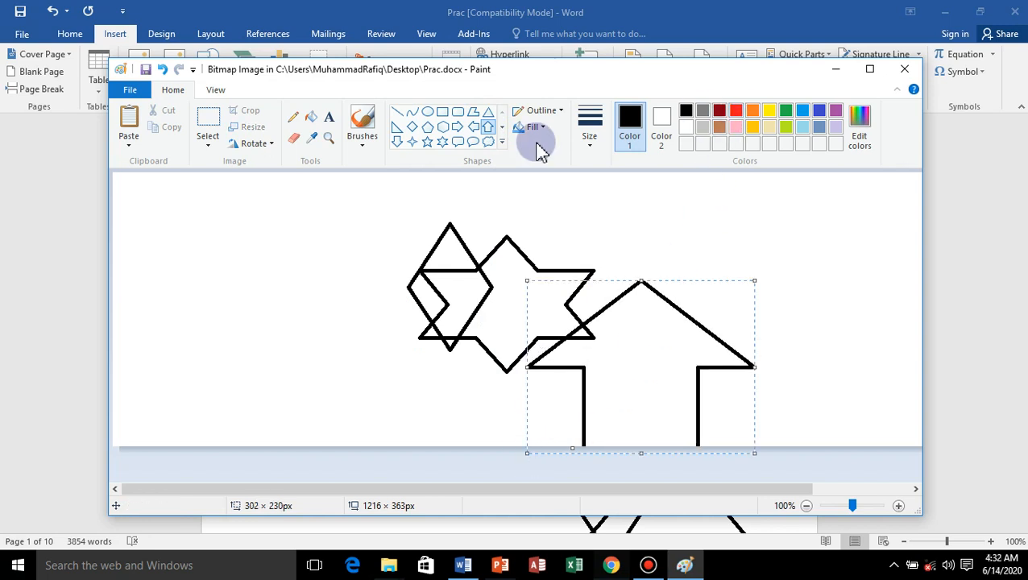
# Fill the up arrow with red and the main area of the six-point star with green.
pyautogui.click(311, 118)
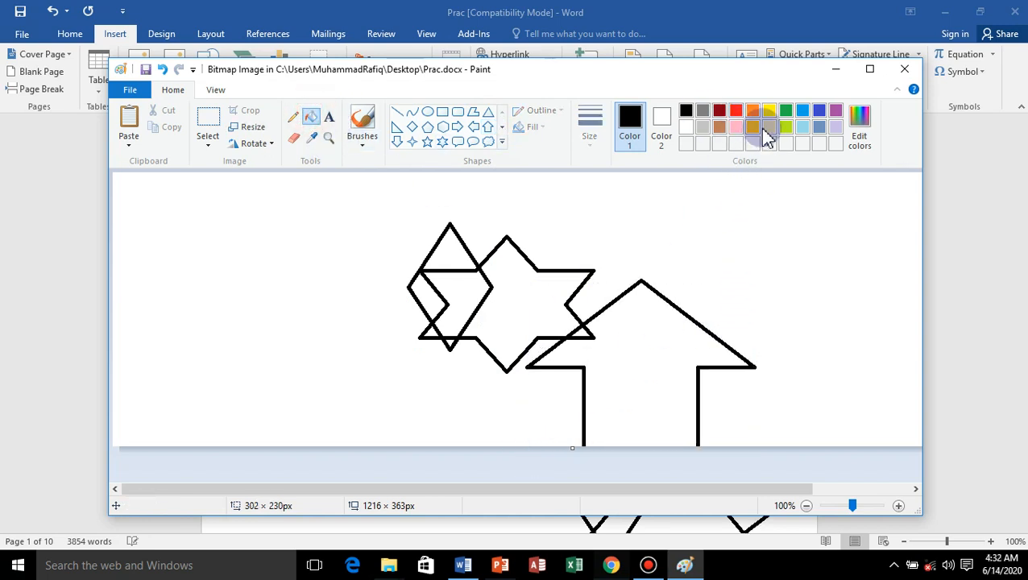
pyautogui.click(736, 111)
pyautogui.click(658, 390)
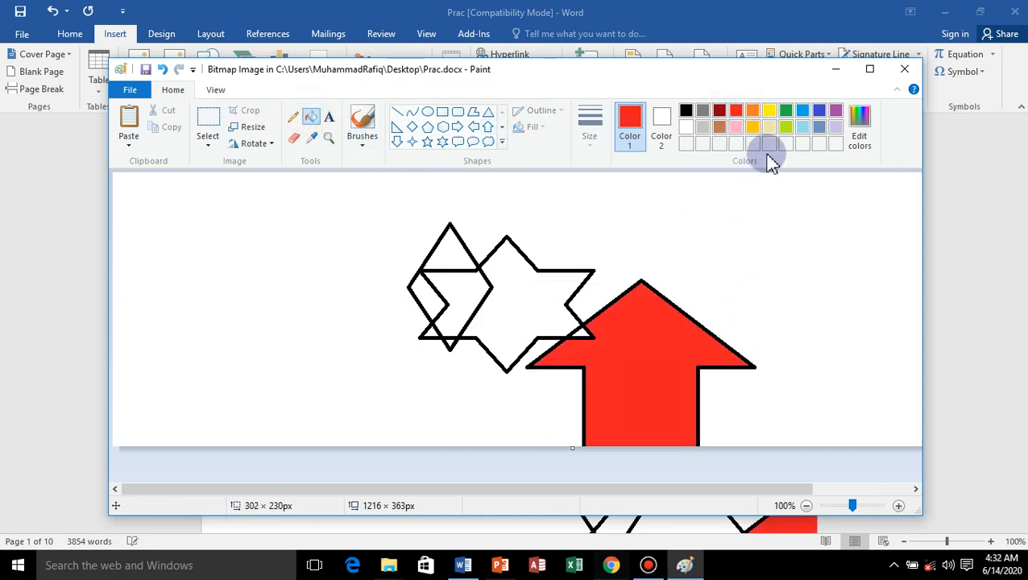
pyautogui.click(786, 111)
pyautogui.click(517, 330)
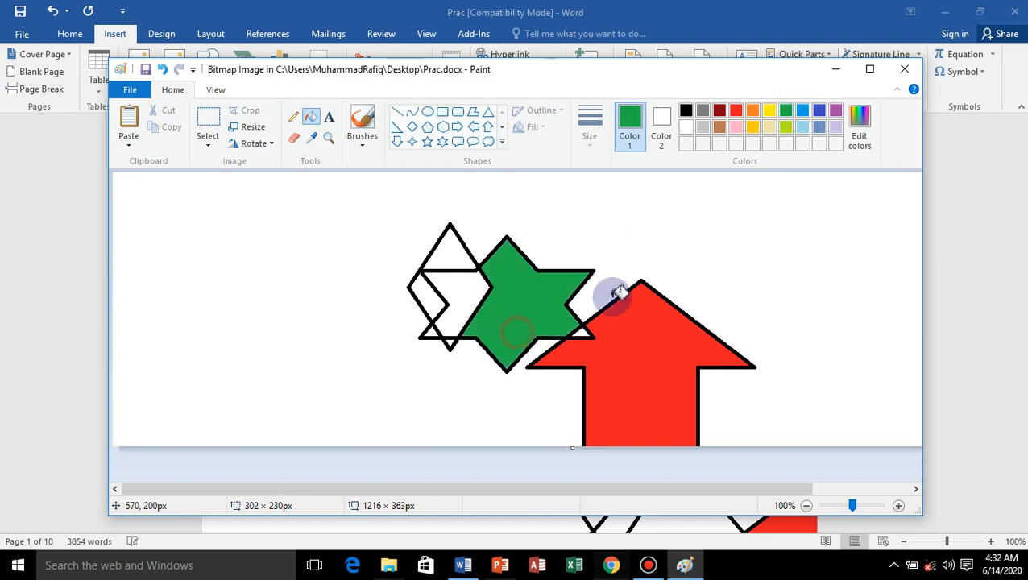
# Fill the diamond's top and middle areas dark blue and its left corner purple, and return to the document.
pyautogui.click(820, 112)
pyautogui.click(449, 247)
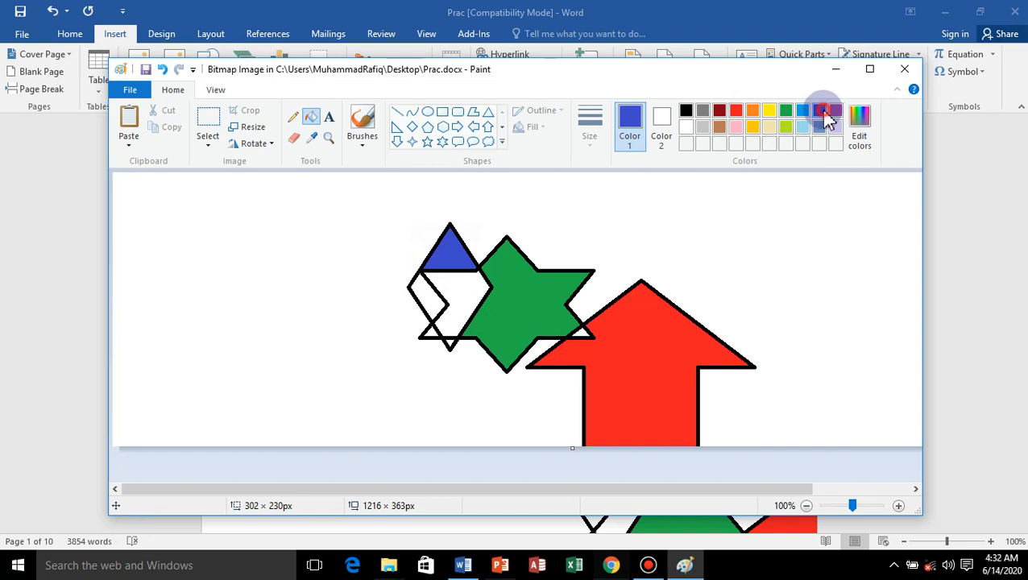
pyautogui.click(479, 300)
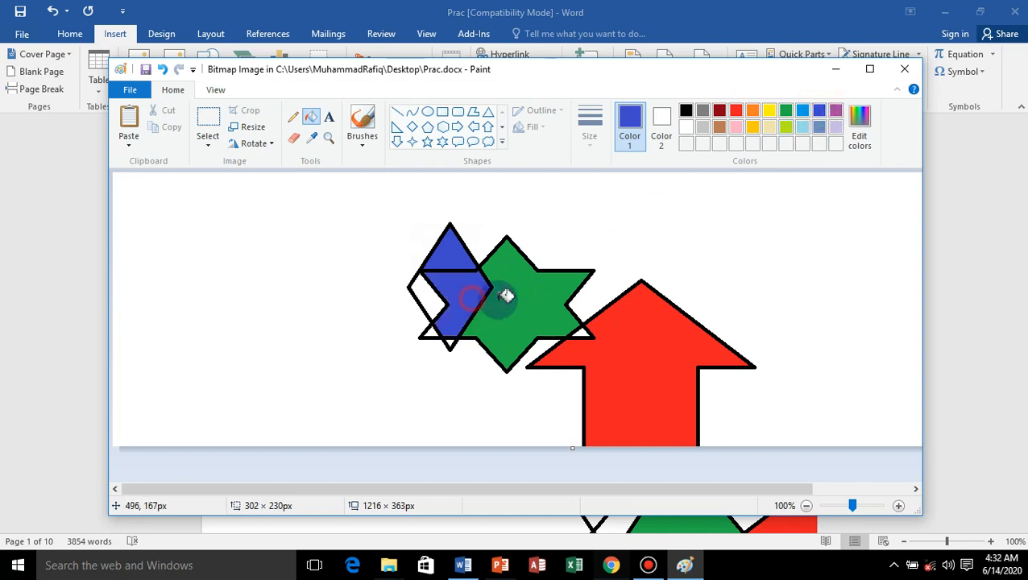
pyautogui.click(836, 111)
pyautogui.click(425, 304)
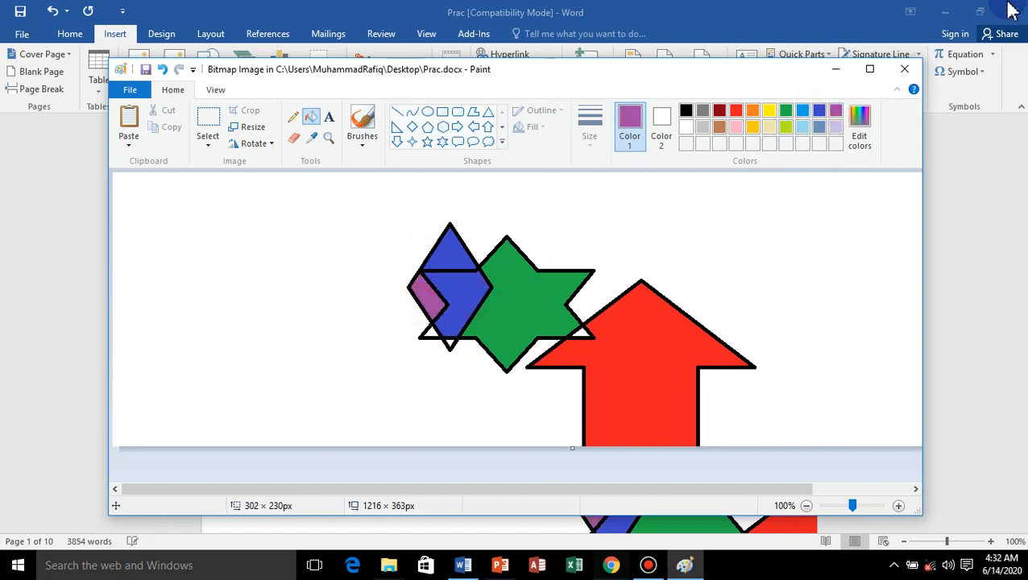
pyautogui.click(903, 71)
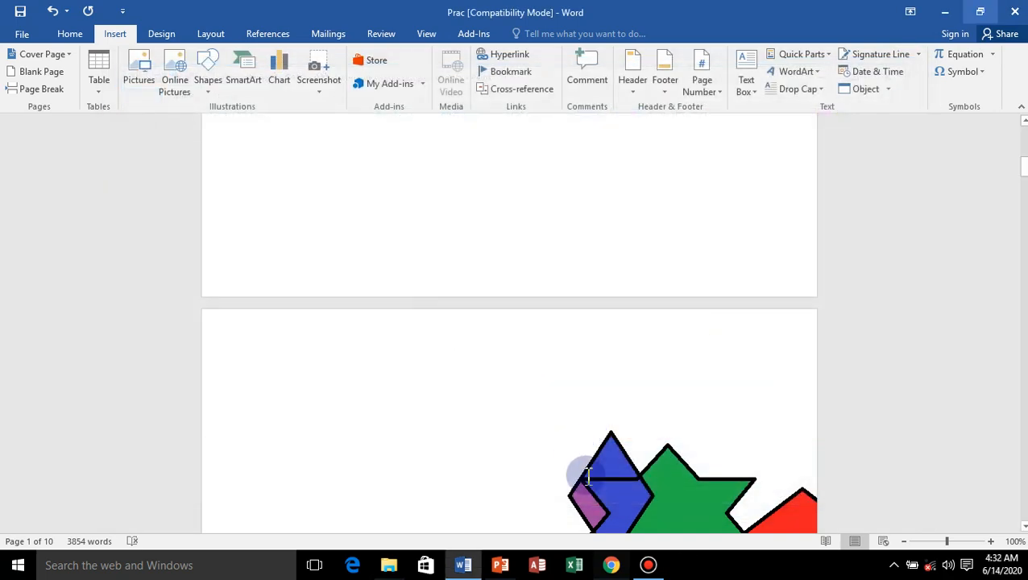
# Delete the embedded bitmap with the star, diamond and arrow from the document.
pyautogui.scroll(-3, 714, 435)
pyautogui.click(738, 373)
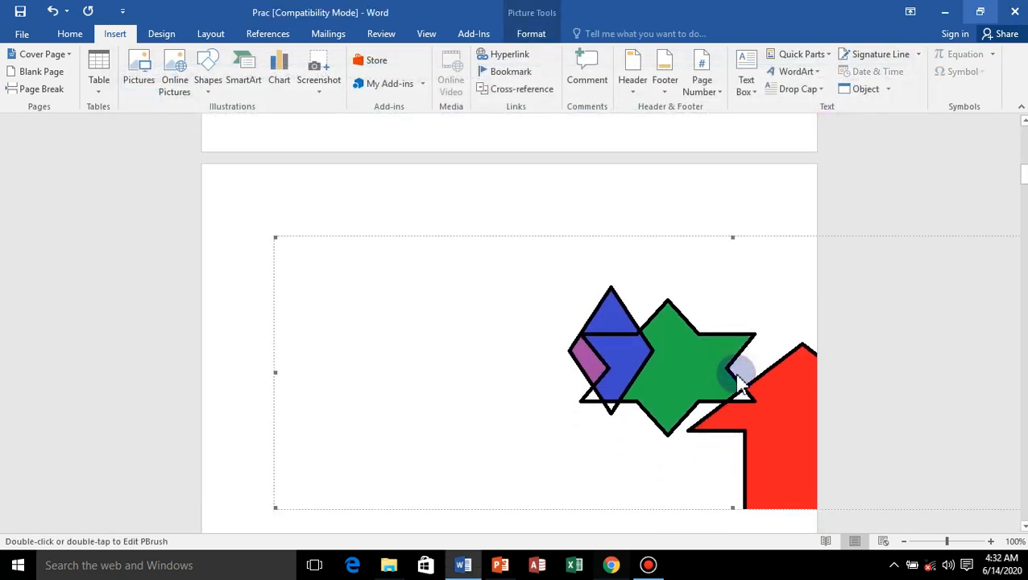
pyautogui.press('Delete')
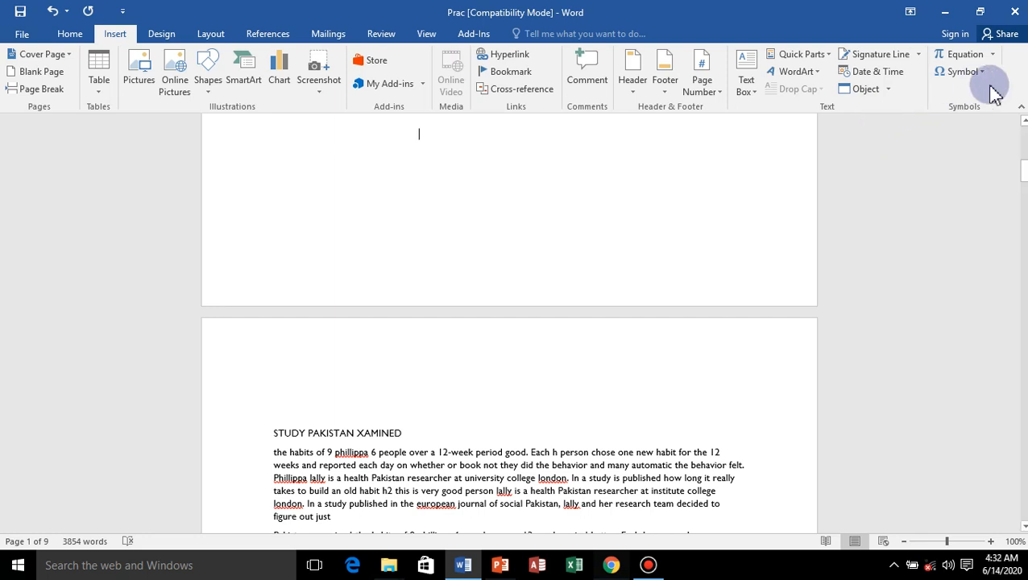
# Insert the built-in Binomial Theorem equation above the STUDY PAKISTAN XAMINED heading, and open the gallery of built-in equations.
pyautogui.click(994, 61)
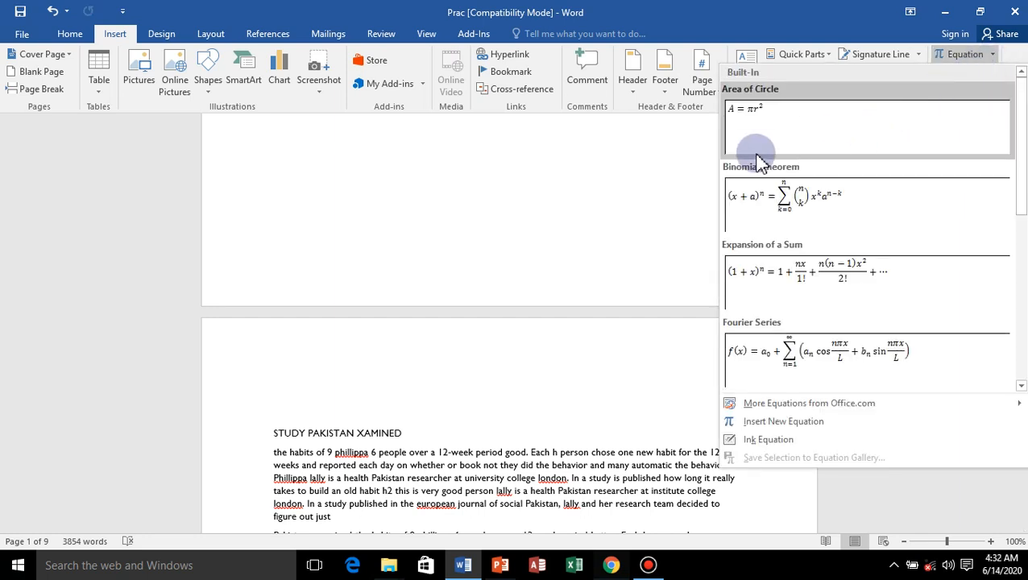
pyautogui.click(747, 201)
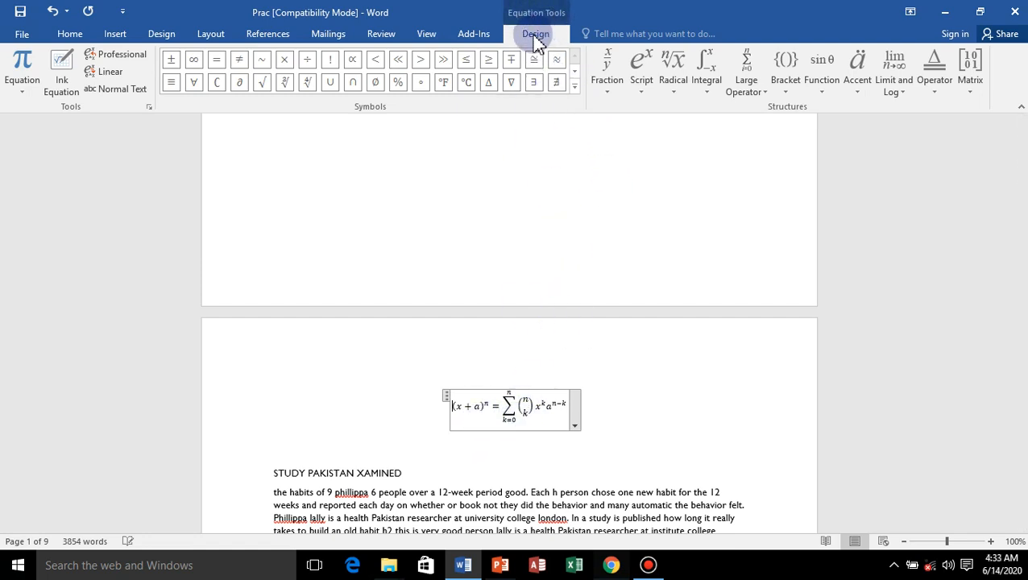
pyautogui.click(23, 90)
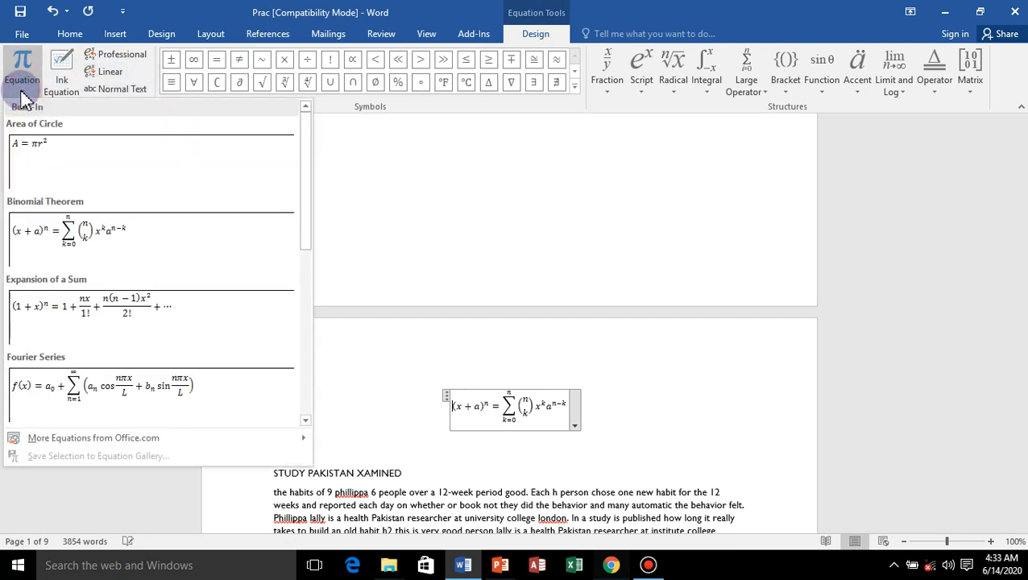
# Start an ink equation and handwrite a looping scribble, a letter w and a letter R on the canvas.
pyautogui.click(71, 89)
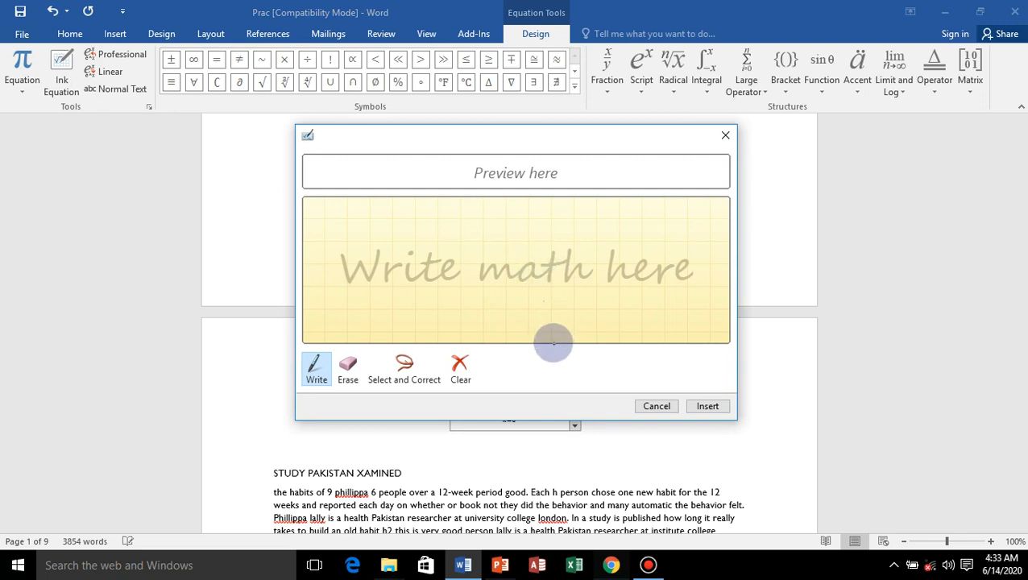
pyautogui.moveTo(431, 256)
pyautogui.mouseDown()
pyautogui.moveTo(460, 285)
pyautogui.moveTo(657, 223)
pyautogui.moveTo(412, 275)
pyautogui.moveTo(609, 369)
pyautogui.moveTo(698, 279)
pyautogui.mouseUp()
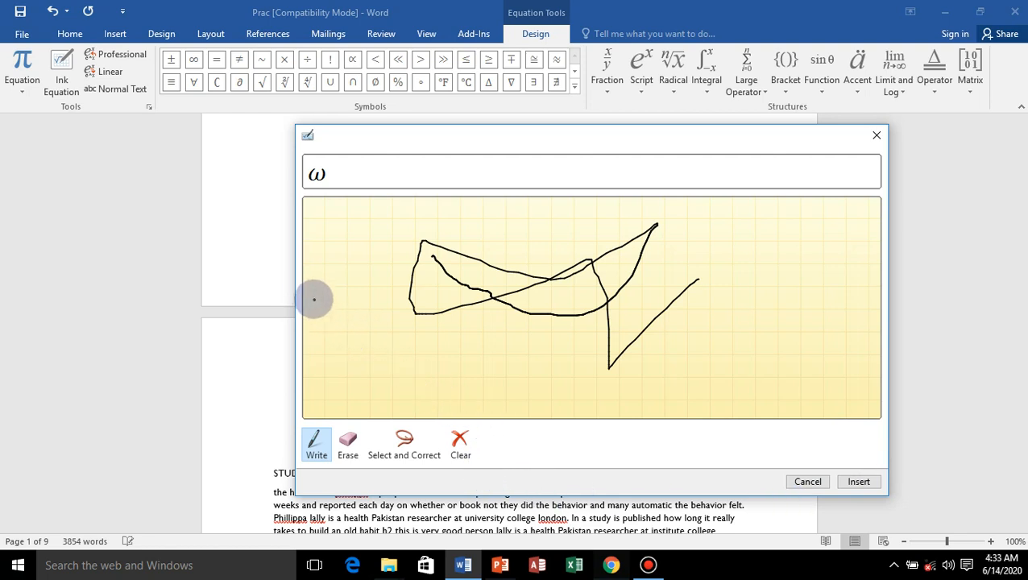
pyautogui.moveTo(330, 255)
pyautogui.mouseDown()
pyautogui.moveTo(374, 285)
pyautogui.moveTo(420, 296)
pyautogui.mouseUp()
pyautogui.moveTo(464, 256); pyautogui.dragTo(481, 208)
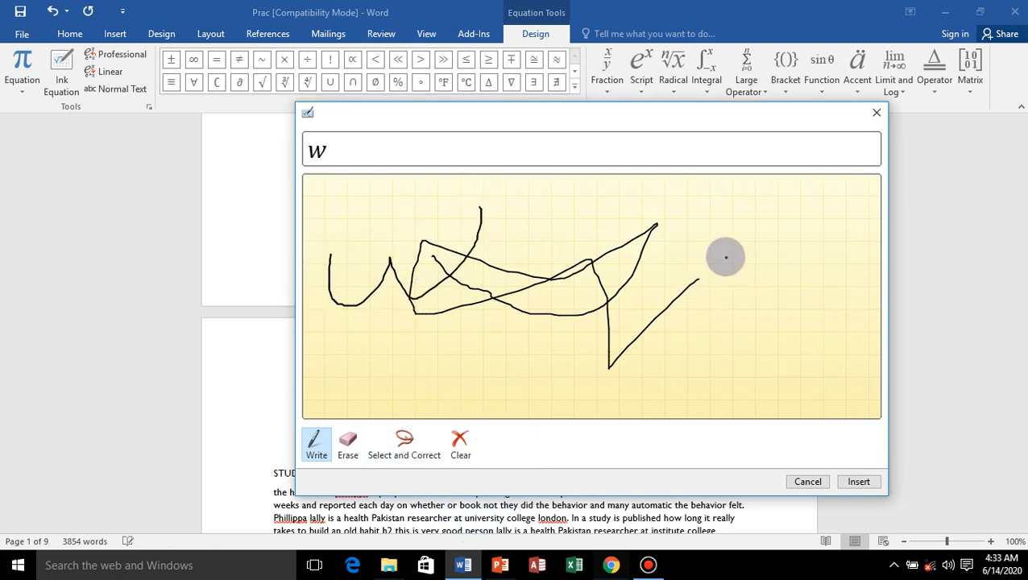
pyautogui.moveTo(728, 262)
pyautogui.mouseDown()
pyautogui.moveTo(748, 253)
pyautogui.moveTo(869, 367)
pyautogui.mouseUp()
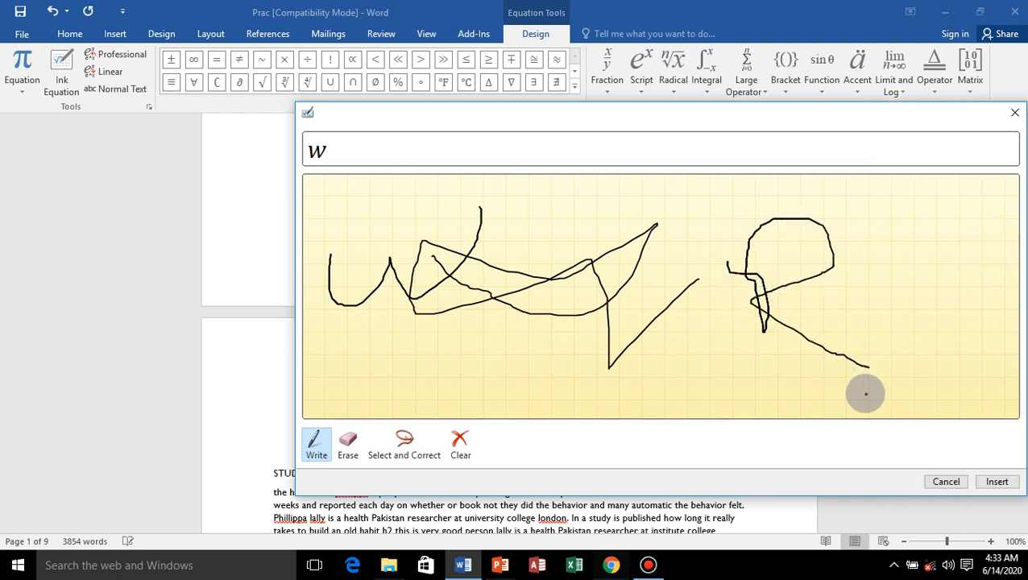
# Erase the handwritten R and the looping scribble from the ink canvas, keeping the w.
pyautogui.click(355, 449)
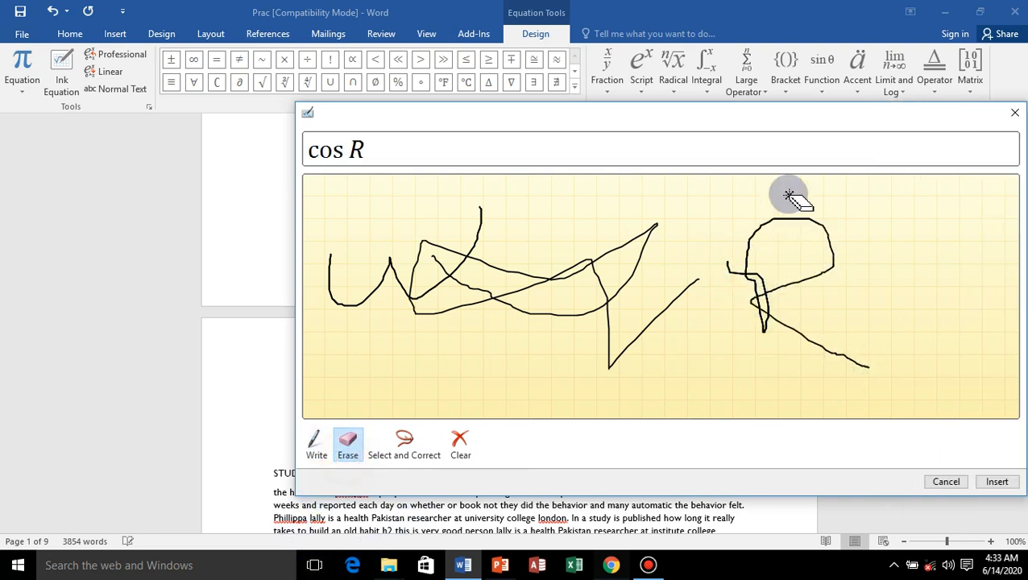
pyautogui.click(778, 217)
pyautogui.click(565, 282)
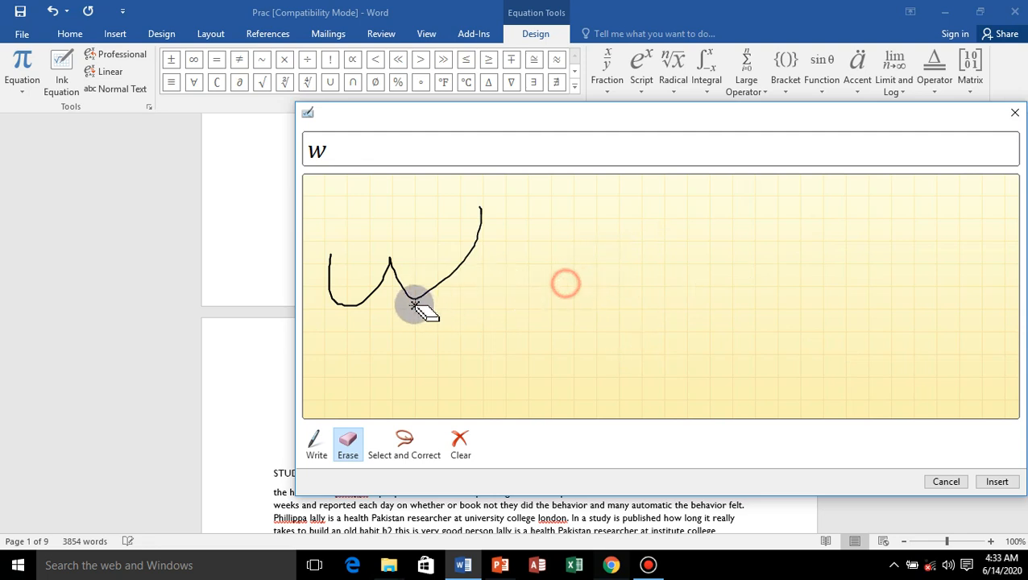
pyautogui.click(299, 262)
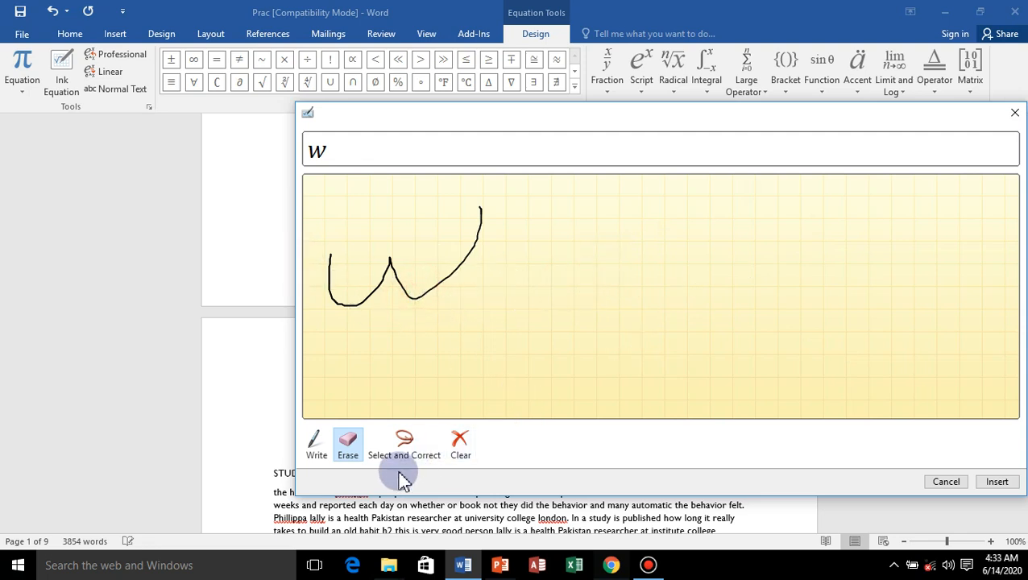
# Clear all remaining ink from the canvas and close the ink equation editor.
pyautogui.click(462, 456)
pyautogui.click(707, 383)
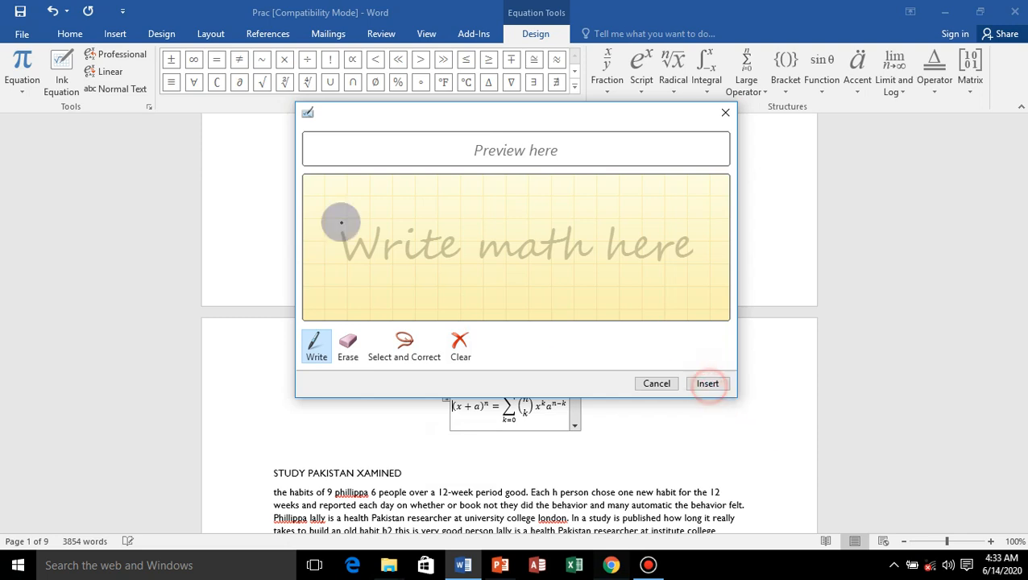
pyautogui.click(716, 385)
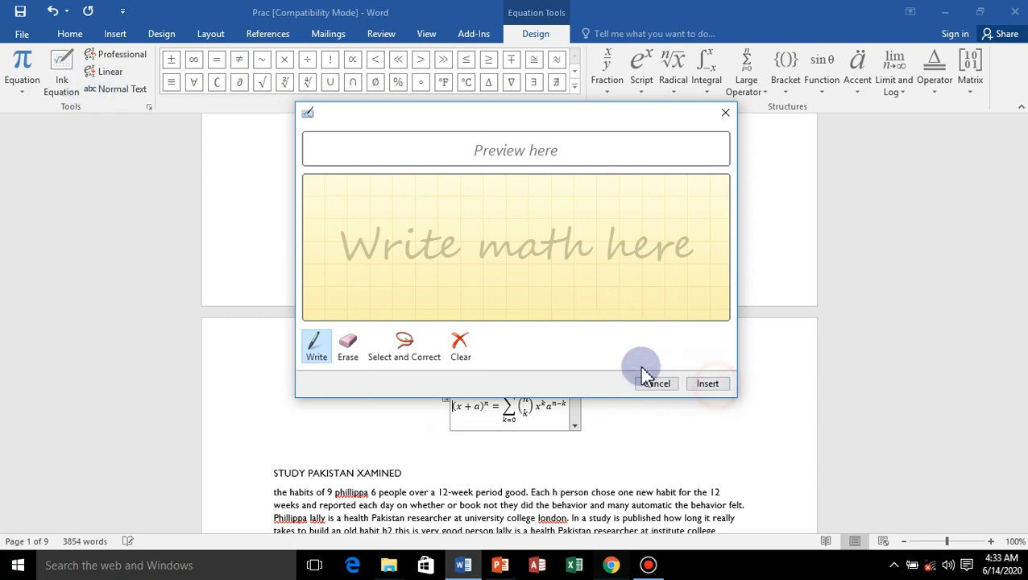
pyautogui.click(727, 114)
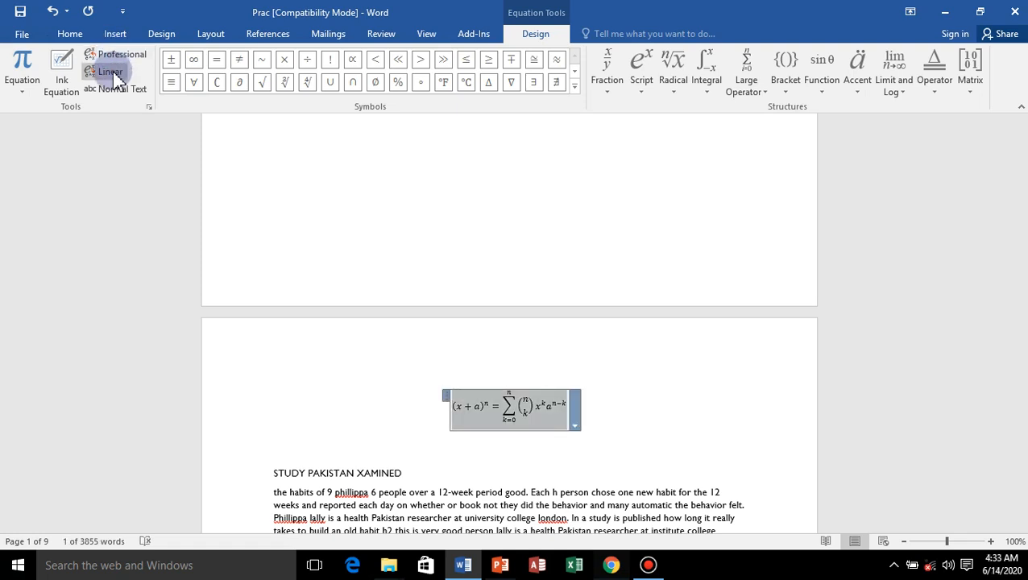
# Convert the binomial equation to Linear, Professional and again Linear form, and set it as Normal Text.
pyautogui.click(113, 71)
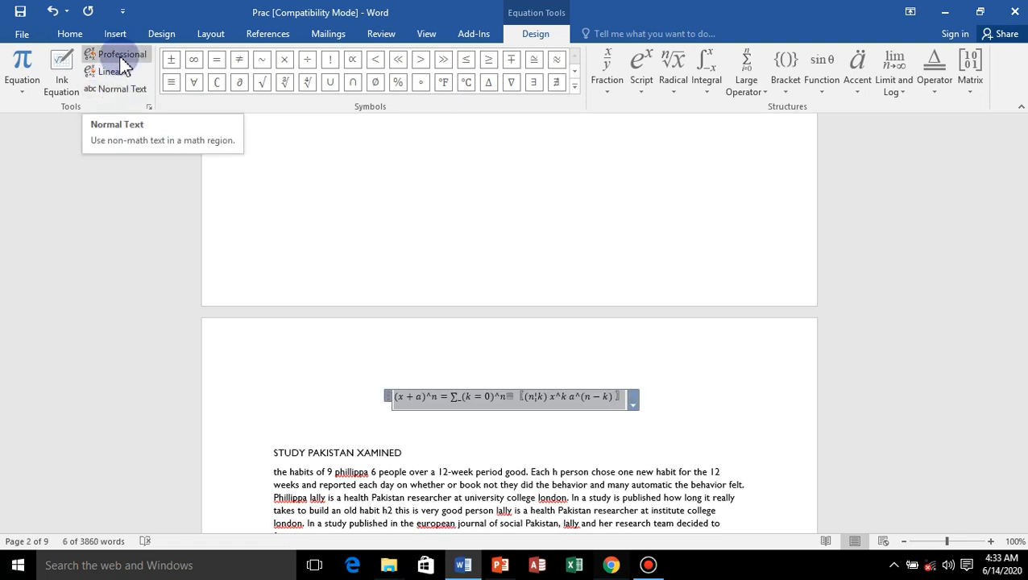
pyautogui.click(119, 54)
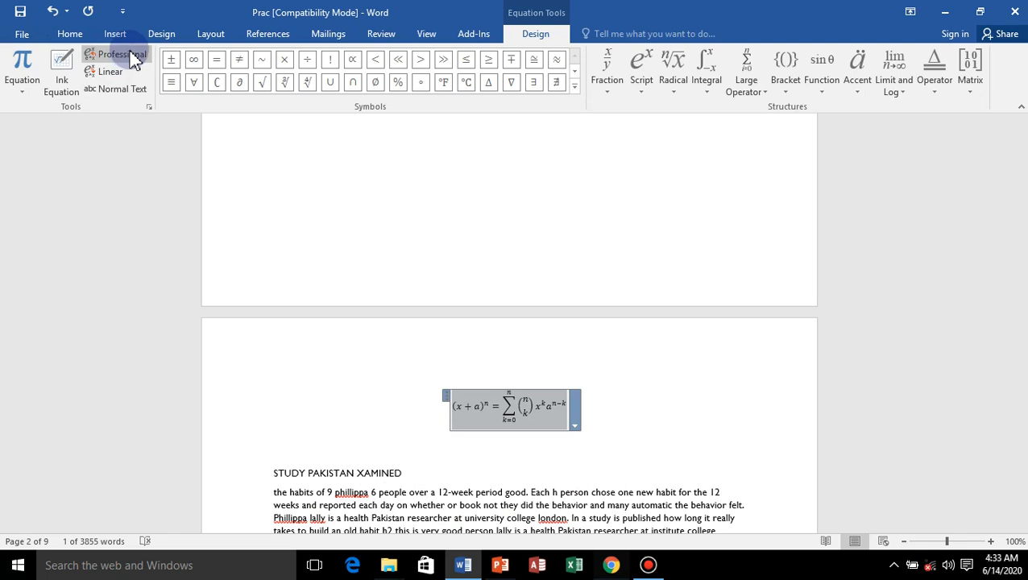
pyautogui.click(113, 71)
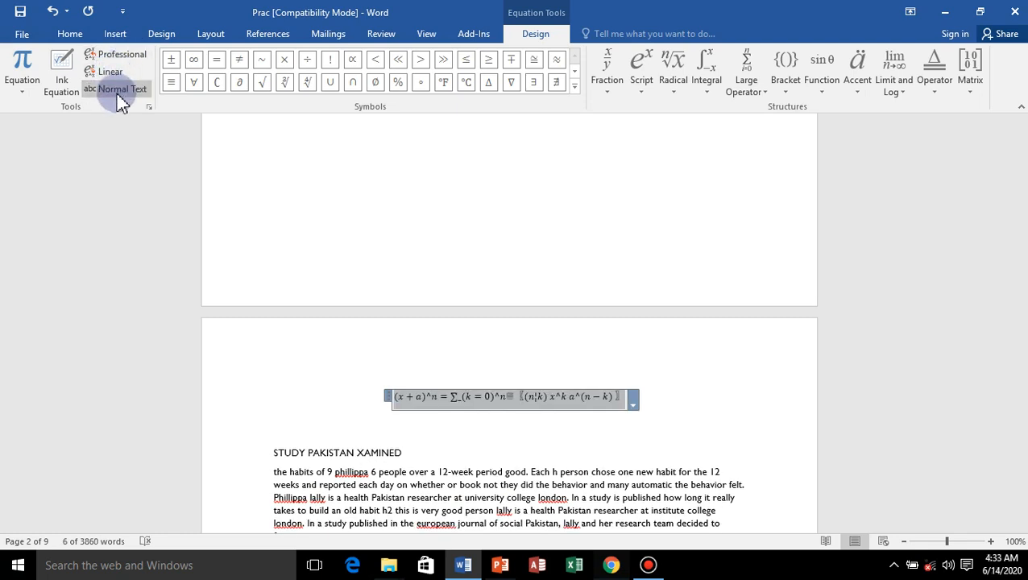
pyautogui.click(118, 95)
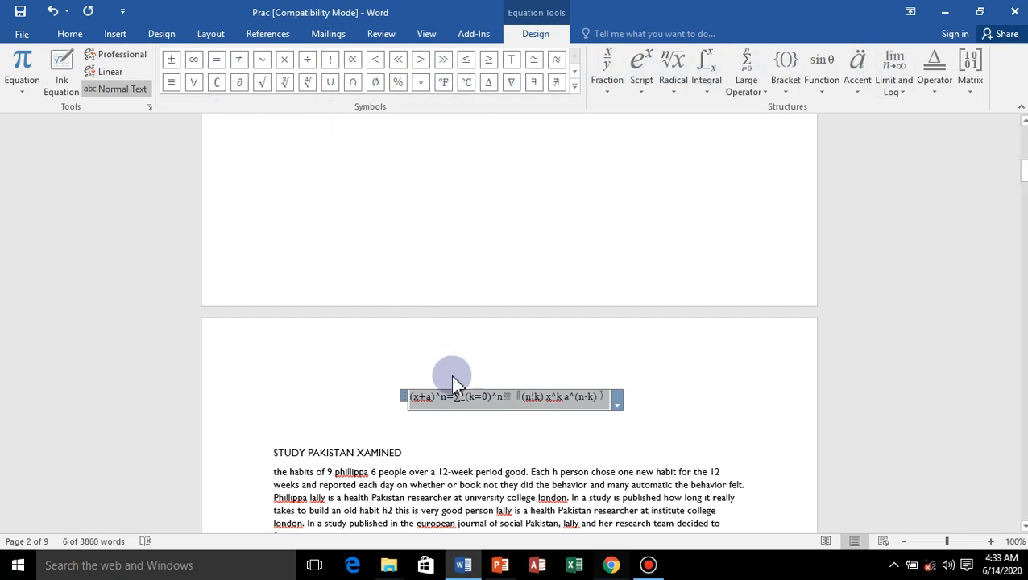
# Delete the binomial equation above the STUDY PAKISTAN XAMINED heading.
pyautogui.click(402, 404)
pyautogui.click(409, 400)
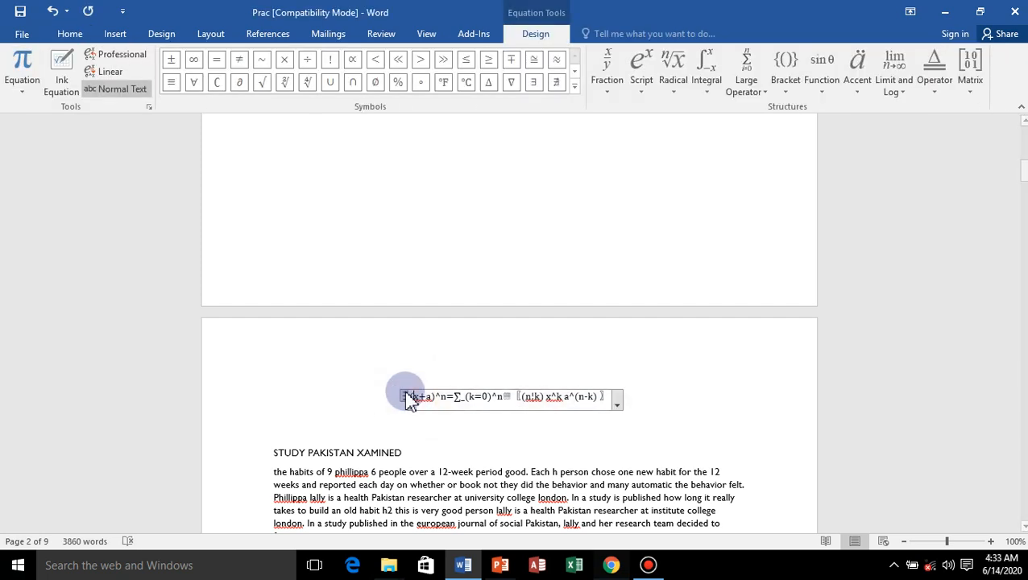
pyautogui.click(405, 400)
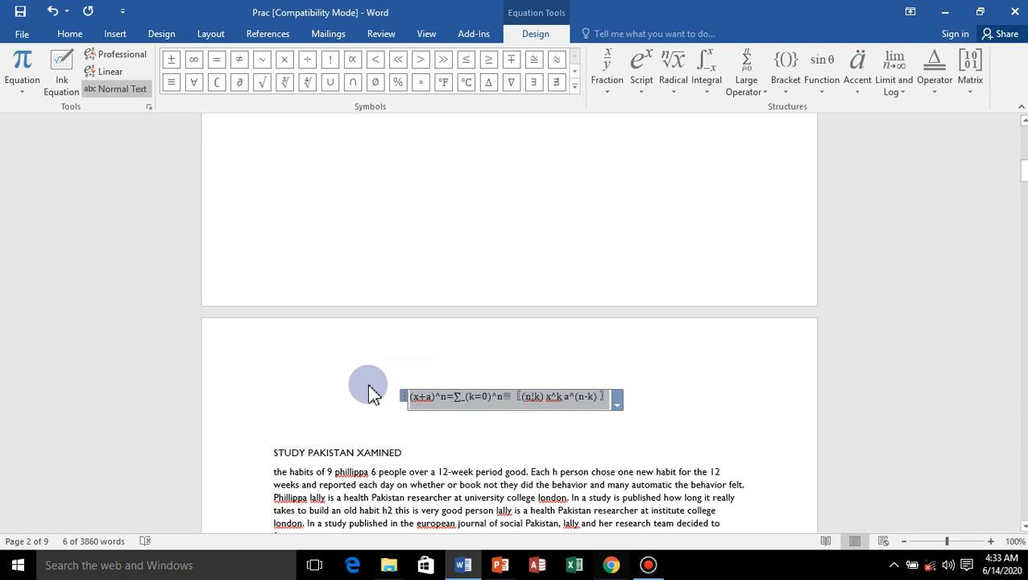
pyautogui.press('Delete')
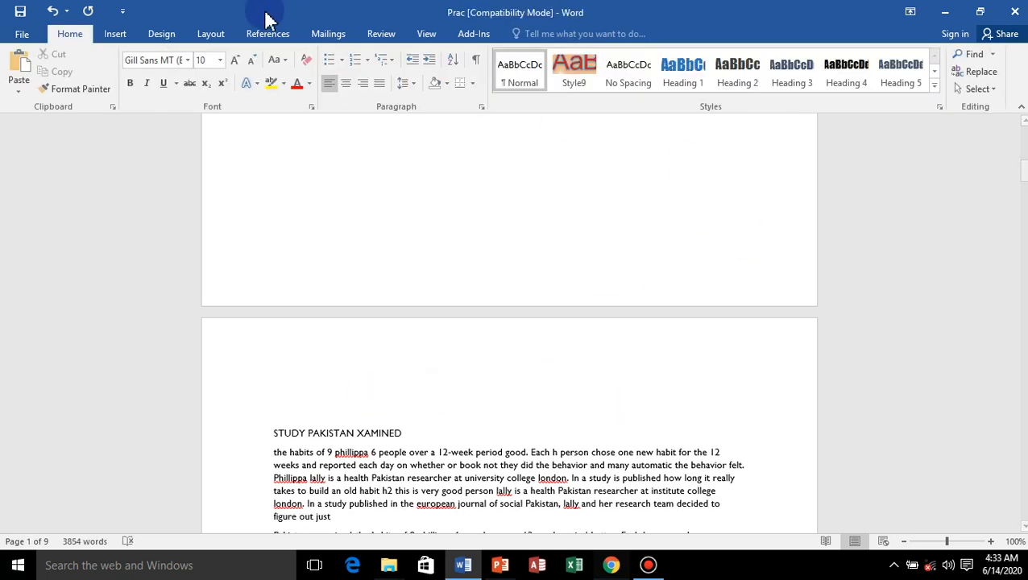
# Insert a trademark symbol (™) in the blank area below the last paragraph of page 1.
pyautogui.click(115, 34)
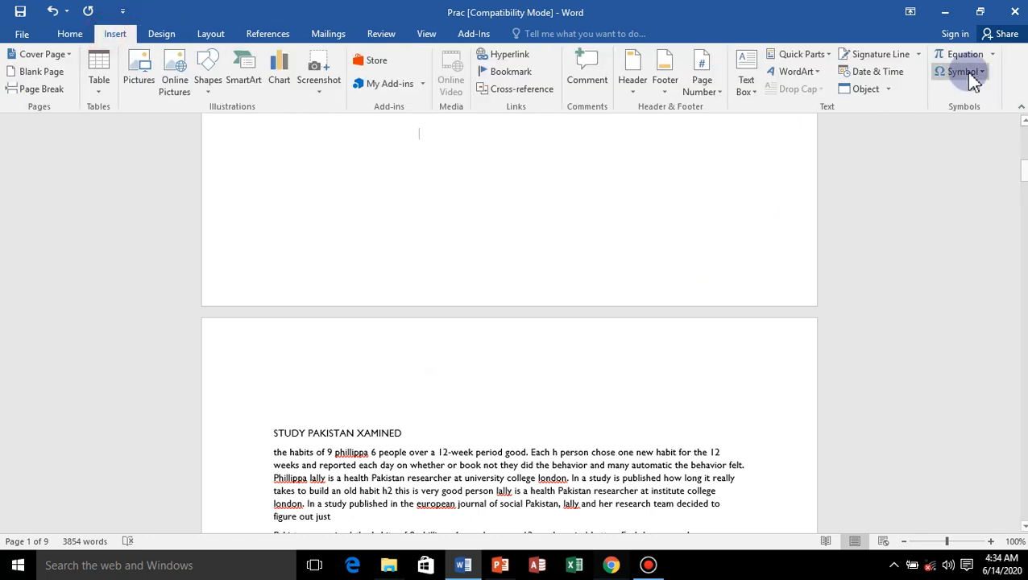
pyautogui.scroll(3, 644, 279)
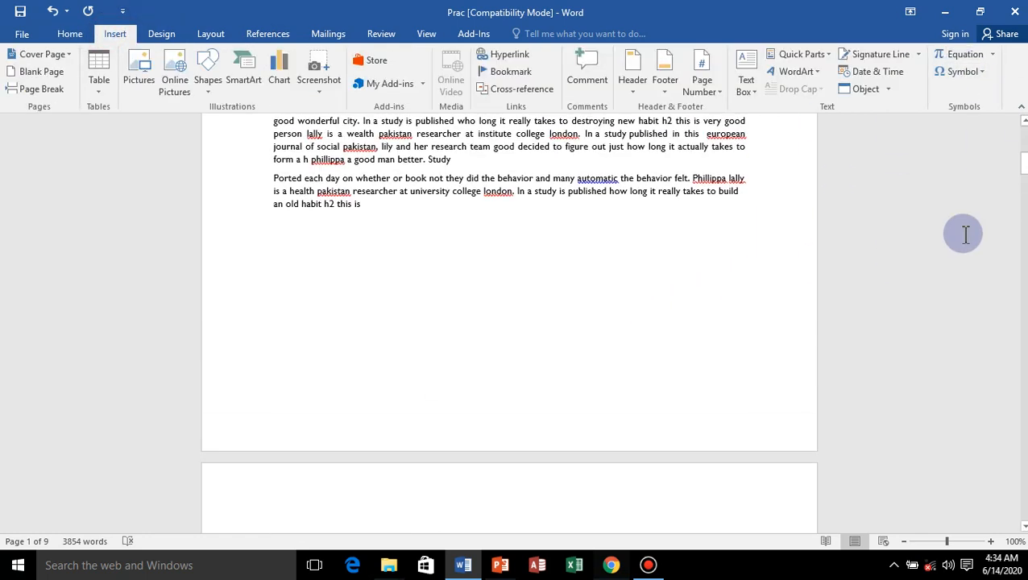
pyautogui.click(986, 72)
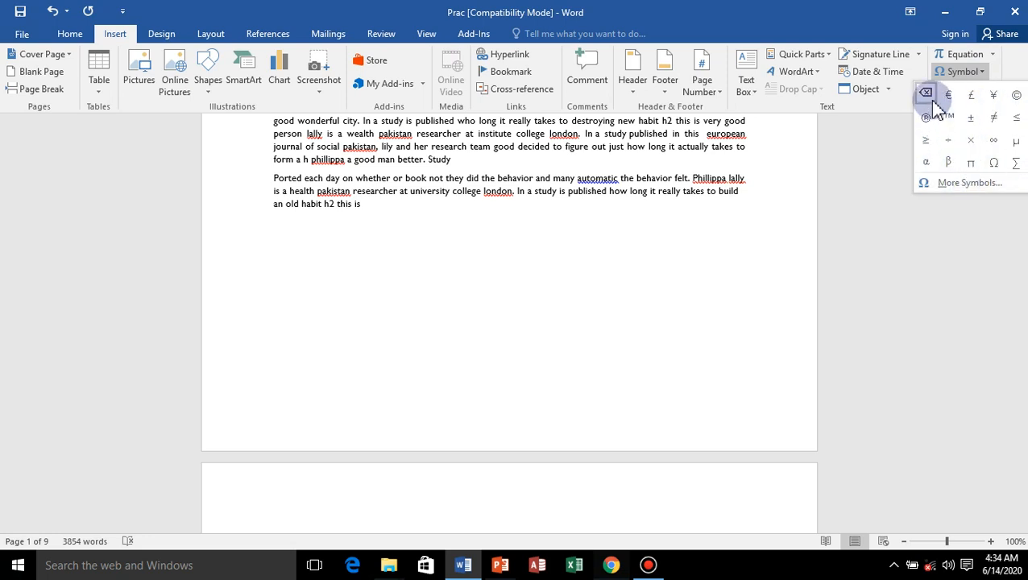
pyautogui.click(953, 118)
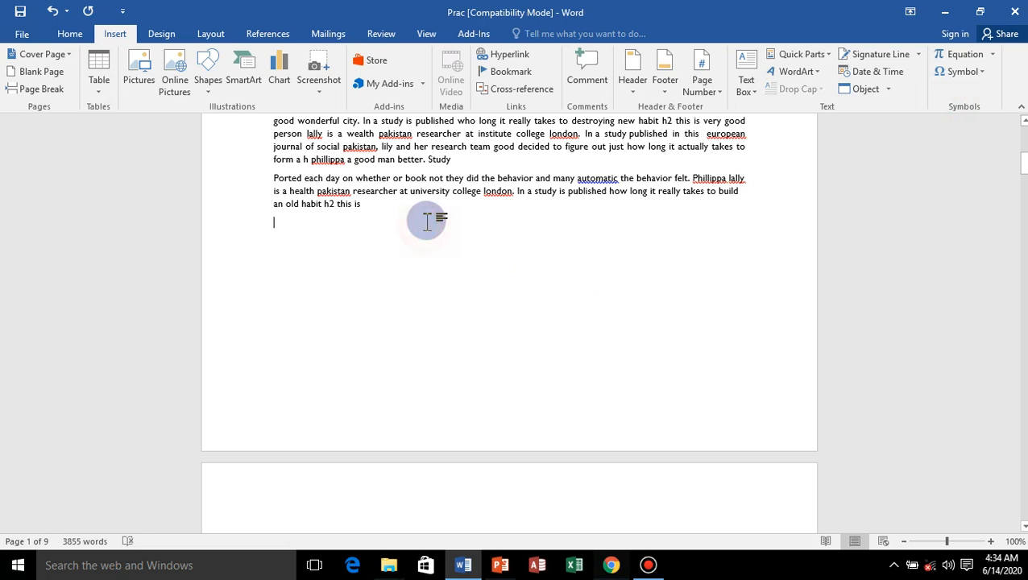
# Add two blank lines below the last paragraph of page 1 and insert another trademark symbol there.
pyautogui.press('Return')
pyautogui.press('Return')
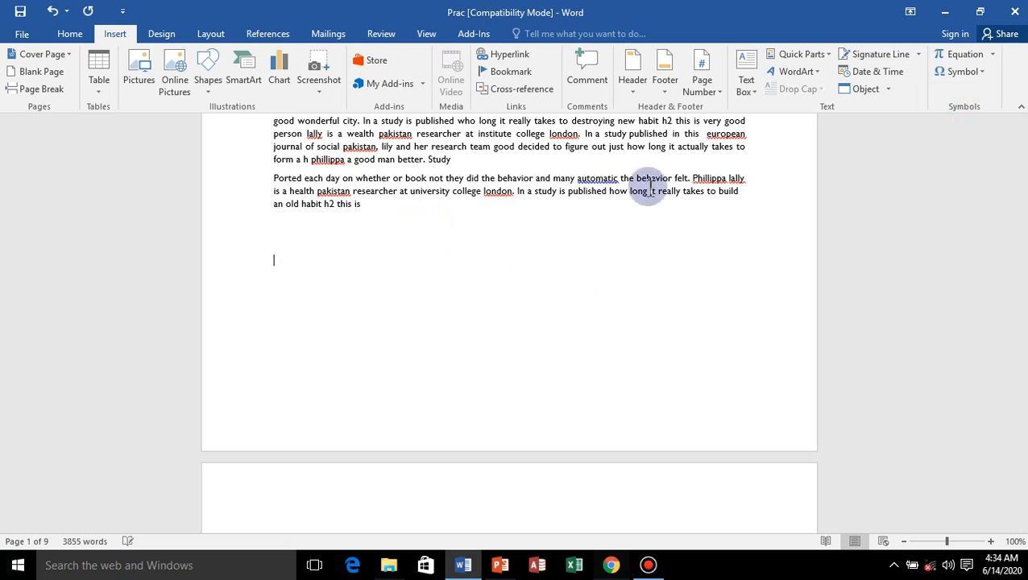
pyautogui.click(985, 73)
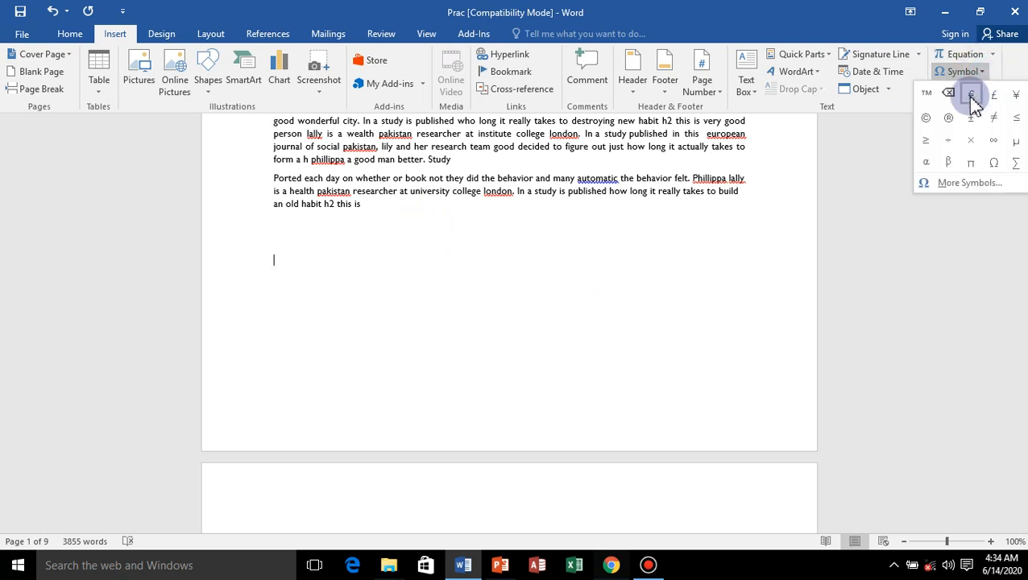
pyautogui.click(927, 94)
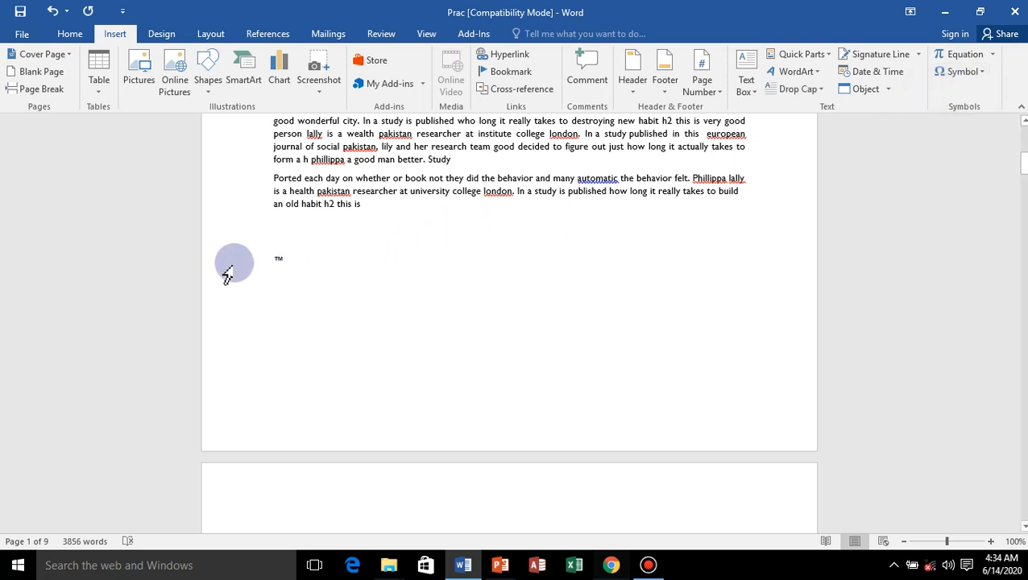
# Open the full symbol selection and set its font to Webdings.
pyautogui.click(963, 71)
pyautogui.click(967, 185)
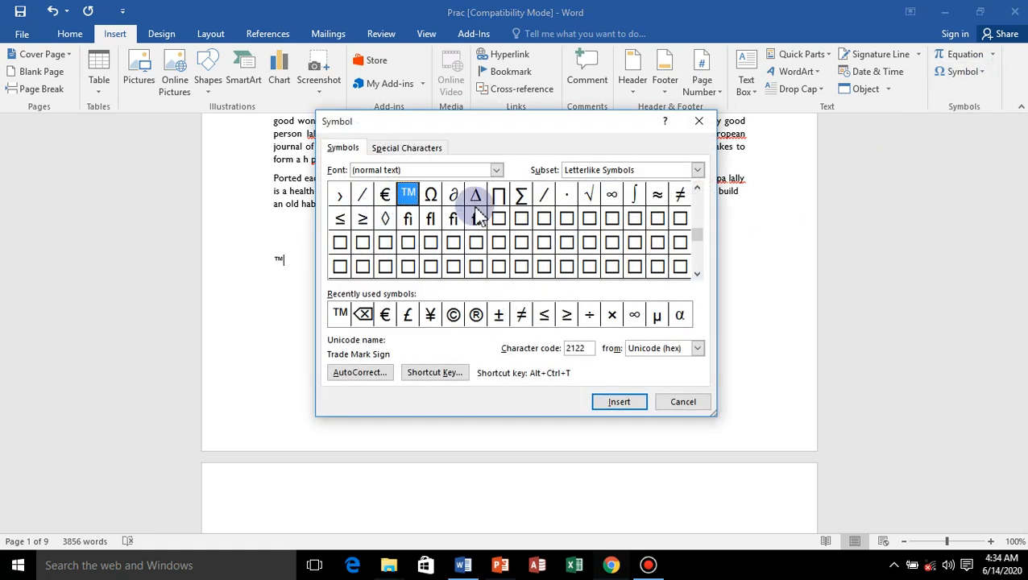
pyautogui.click(497, 170)
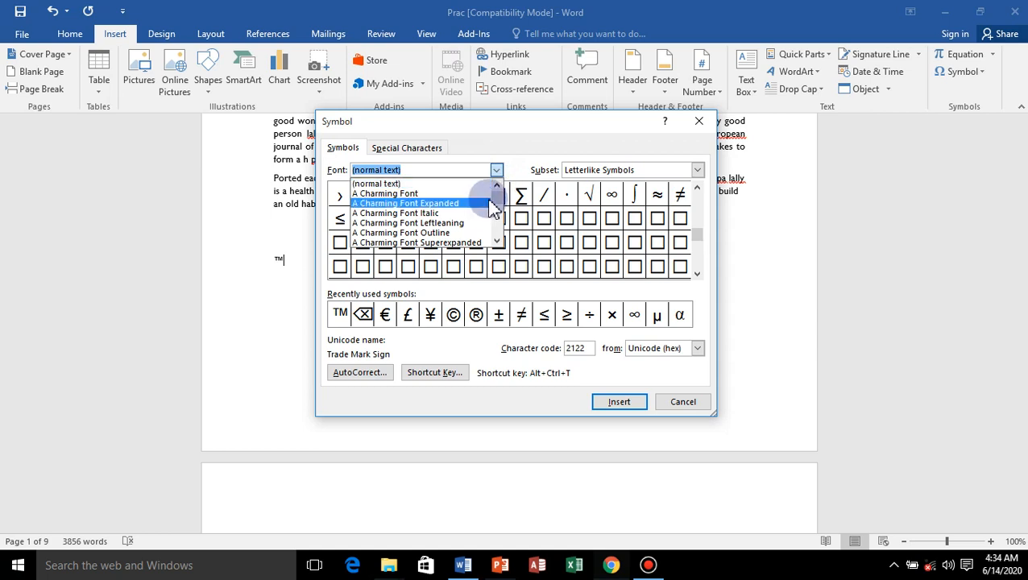
pyautogui.moveTo(493, 196); pyautogui.dragTo(518, 177)
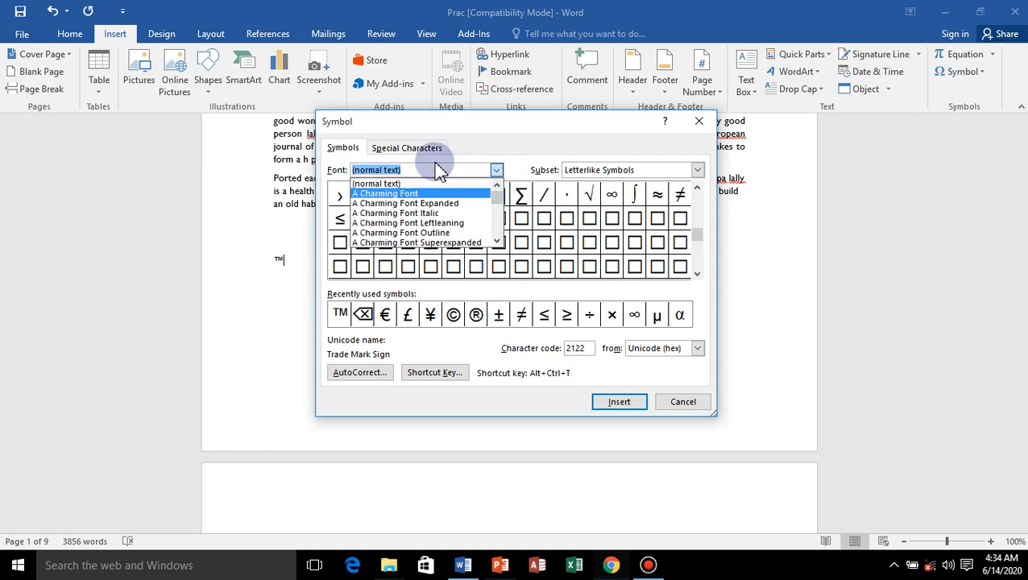
pyautogui.write('we')
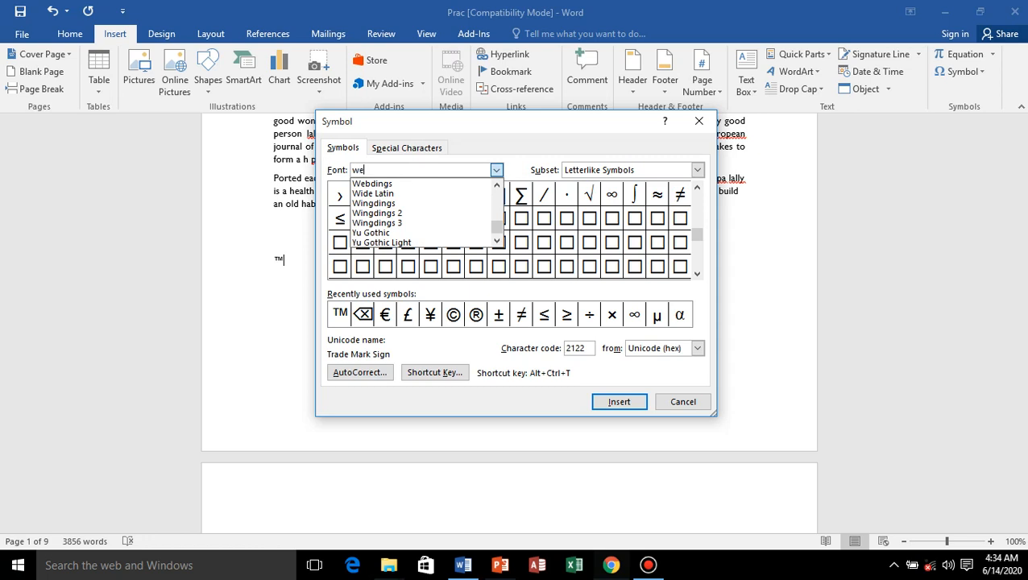
pyautogui.click(378, 185)
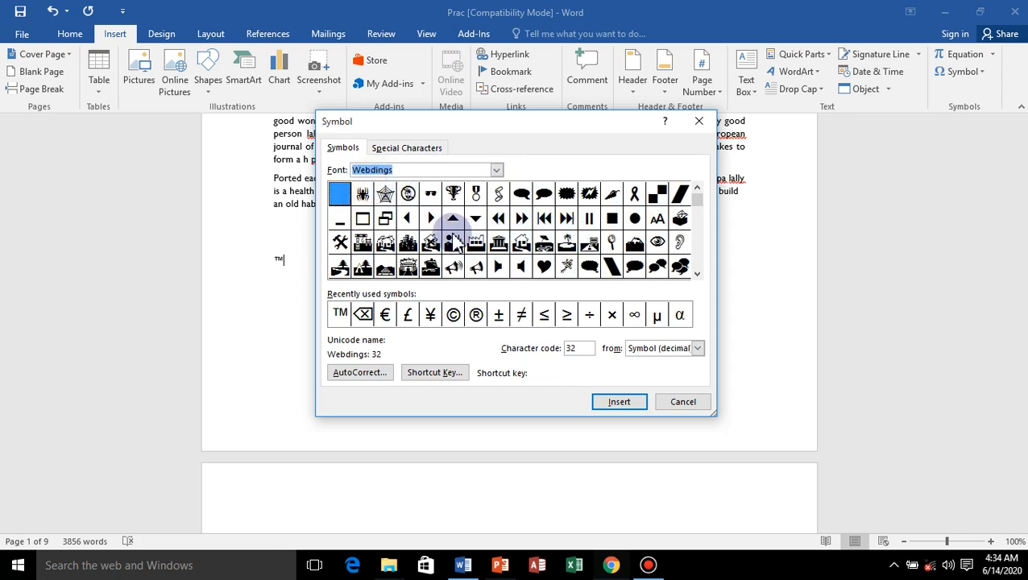
# Insert the Webdings spider web, spider, trophy and sounding megaphone symbols after the trademark symbol, and finish symbol insertion.
pyautogui.click(385, 195)
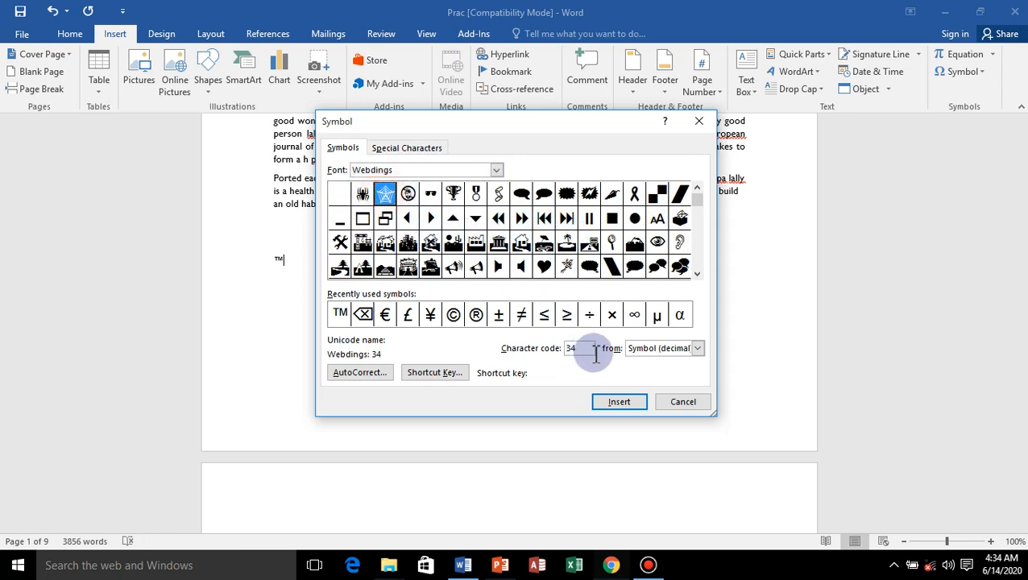
pyautogui.click(617, 403)
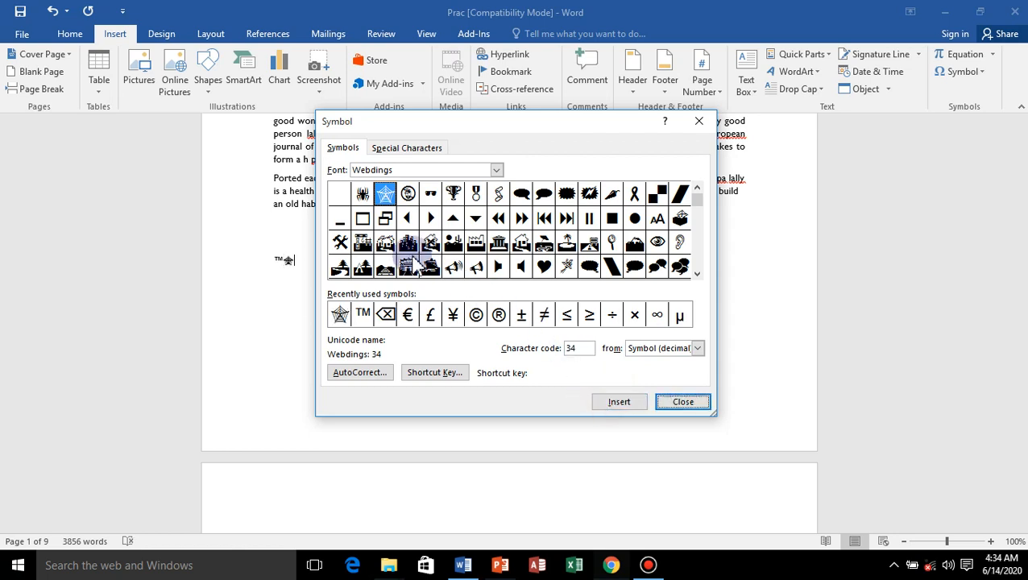
pyautogui.click(362, 194)
pyautogui.click(619, 402)
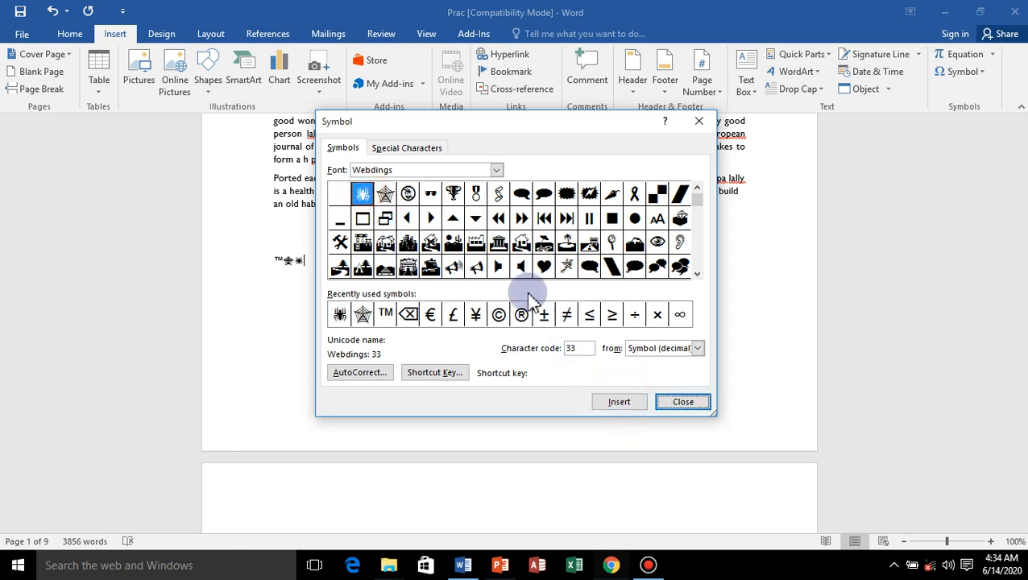
pyautogui.click(452, 195)
pyautogui.click(617, 403)
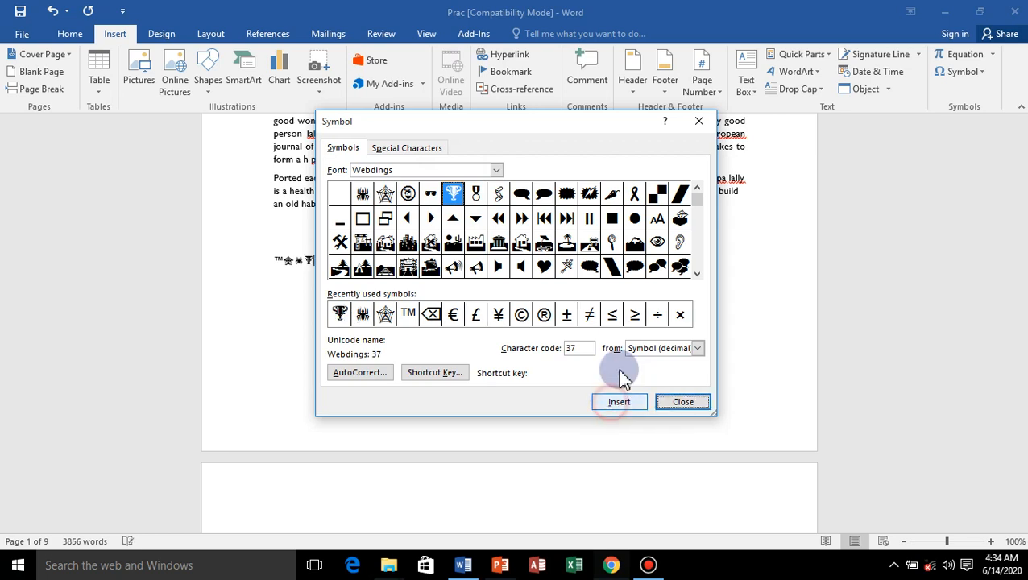
pyautogui.click(476, 243)
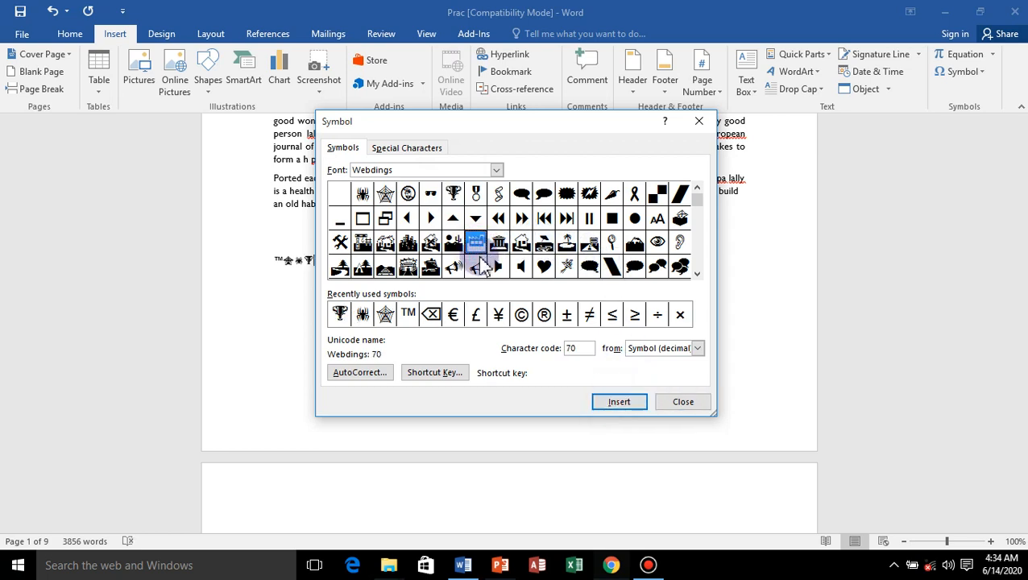
pyautogui.click(452, 268)
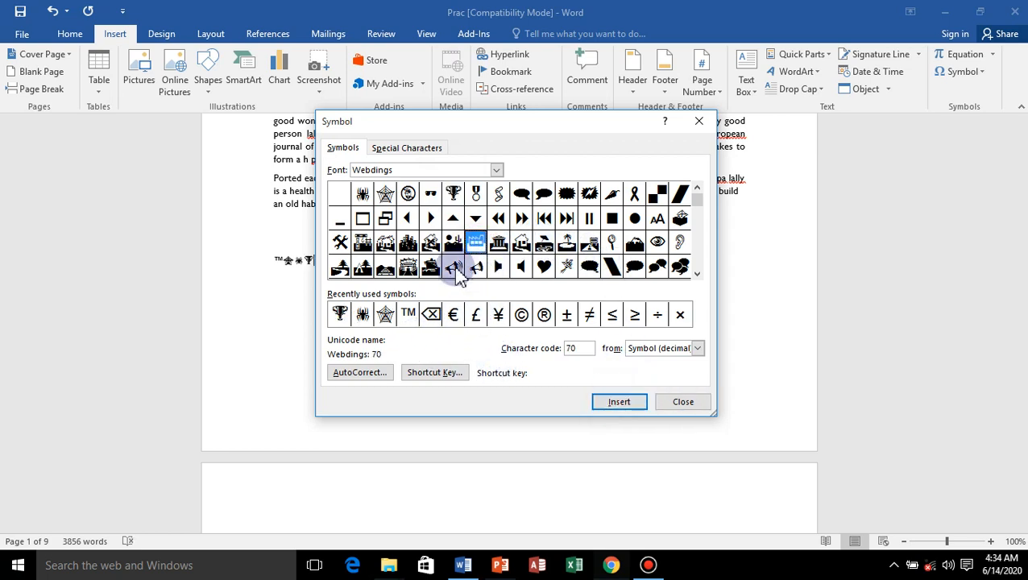
pyautogui.click(618, 402)
pyautogui.click(683, 402)
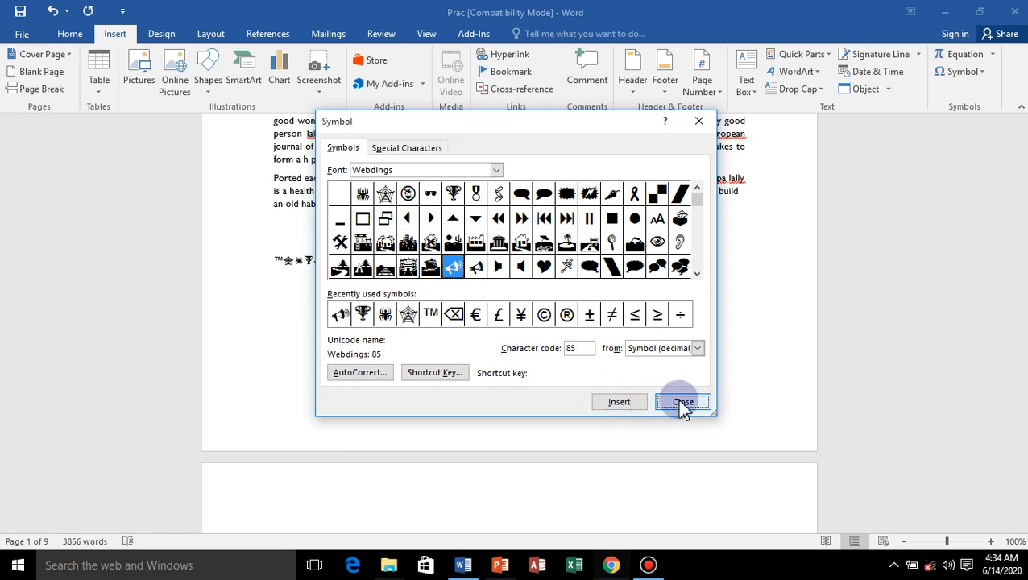
# Set the line of five inserted symbols to font size 48 and colour it red.
pyautogui.moveTo(275, 259); pyautogui.dragTo(363, 268)
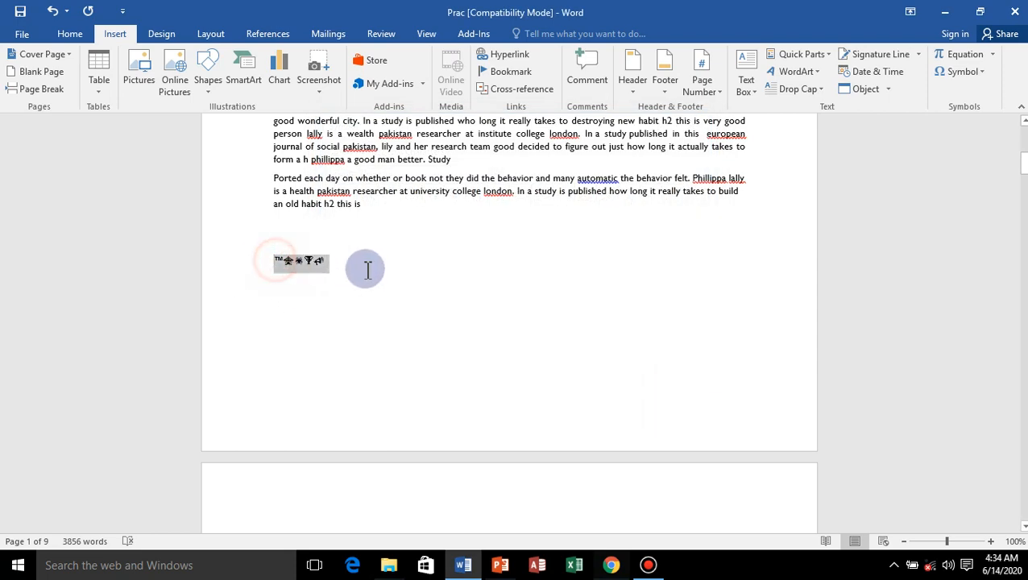
pyautogui.click(71, 34)
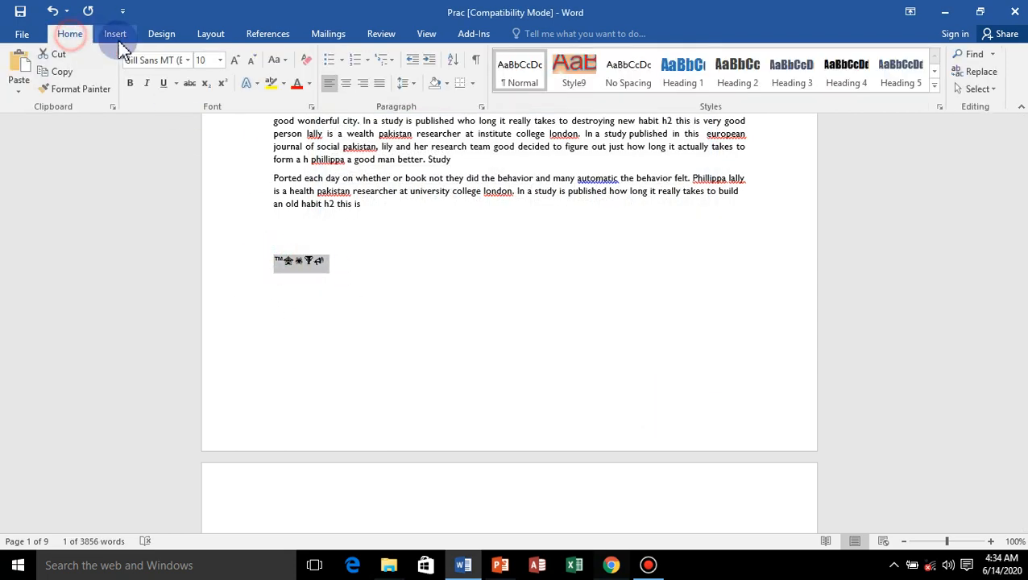
pyautogui.click(217, 65)
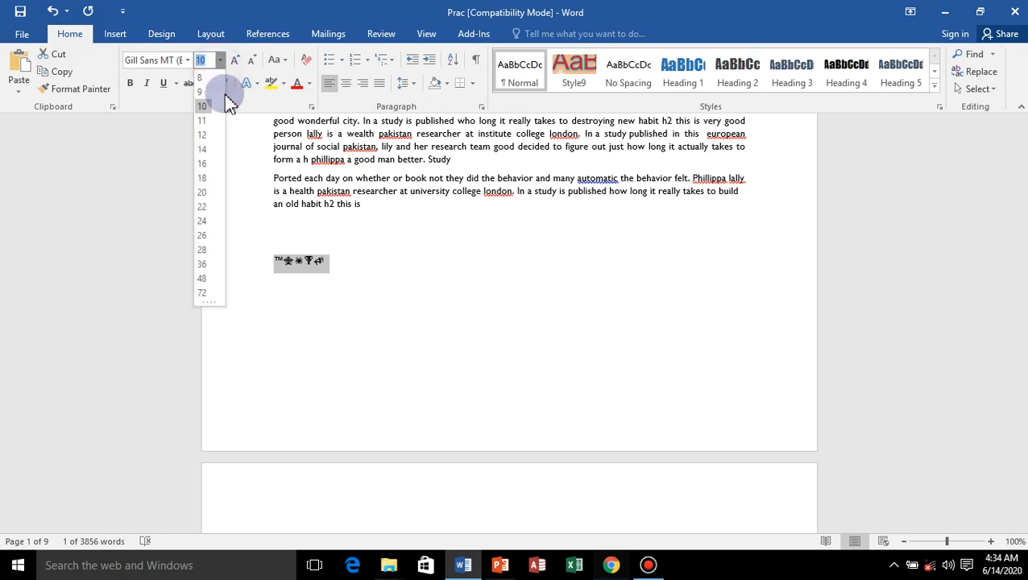
pyautogui.click(203, 278)
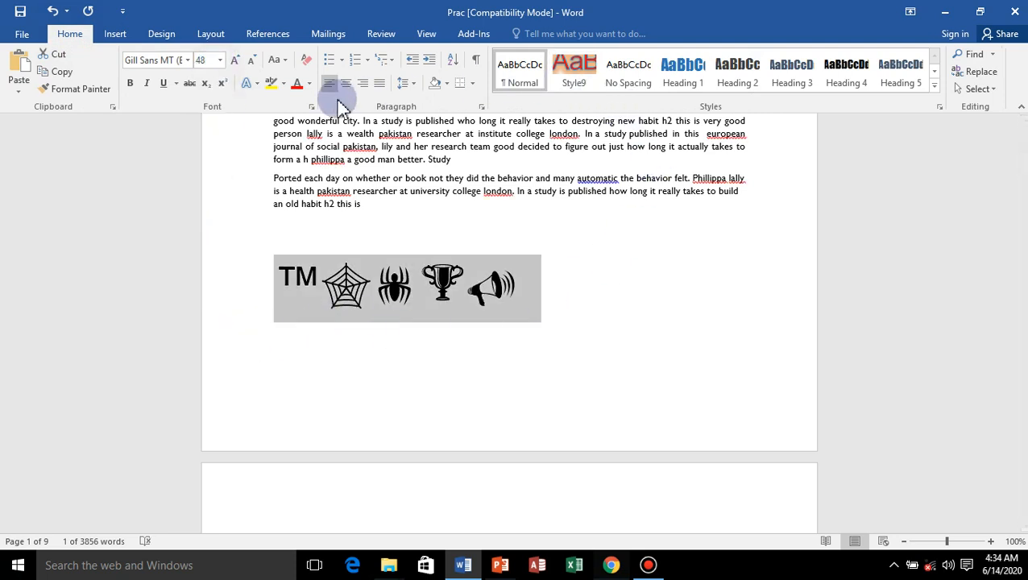
pyautogui.click(313, 85)
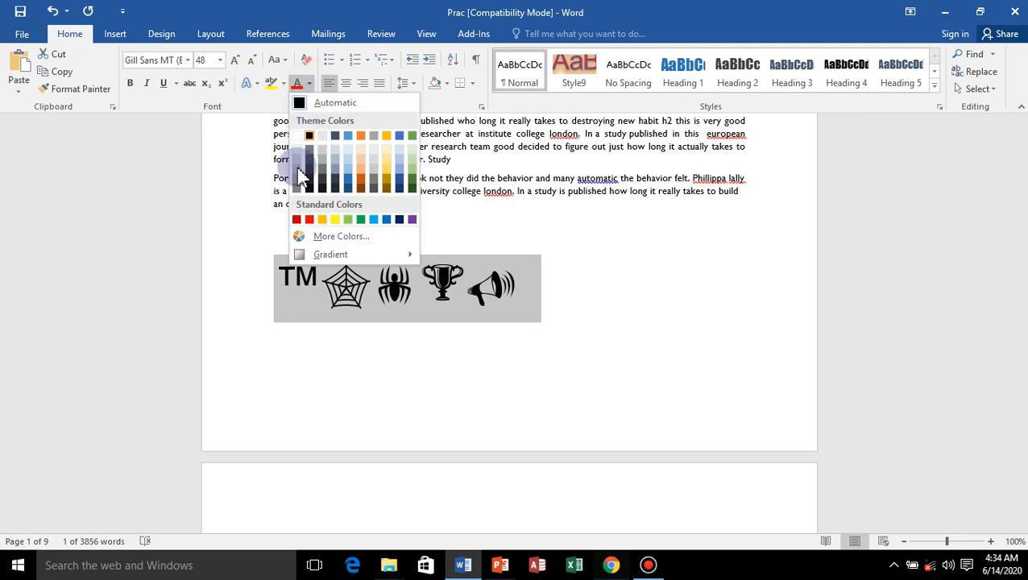
pyautogui.click(300, 219)
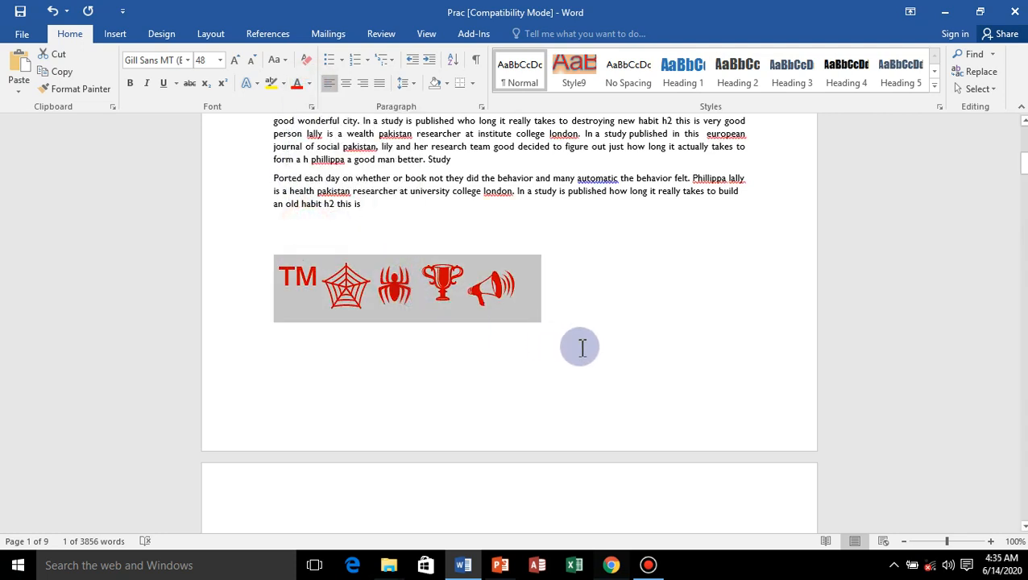
# Add wide blank gaps between the trademark, spider web, spider, trophy and megaphone symbols.
pyautogui.click(467, 286)
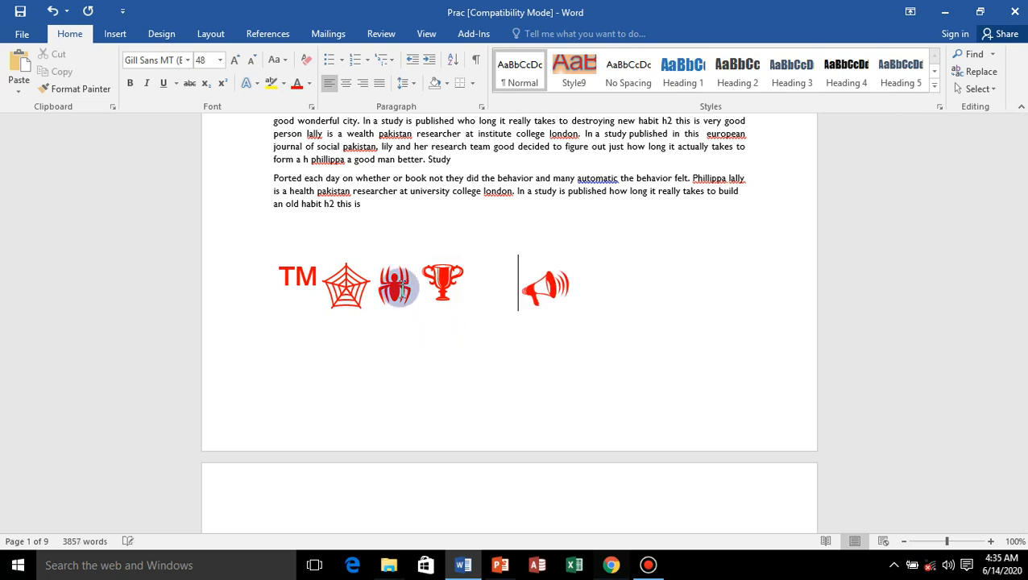
pyautogui.click(422, 295)
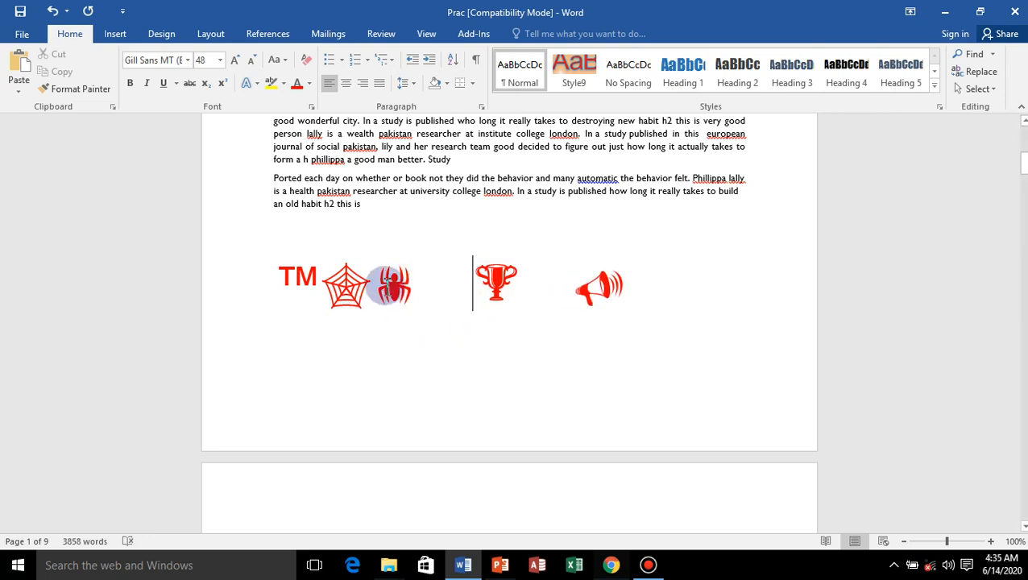
pyautogui.click(381, 287)
pyautogui.click(310, 277)
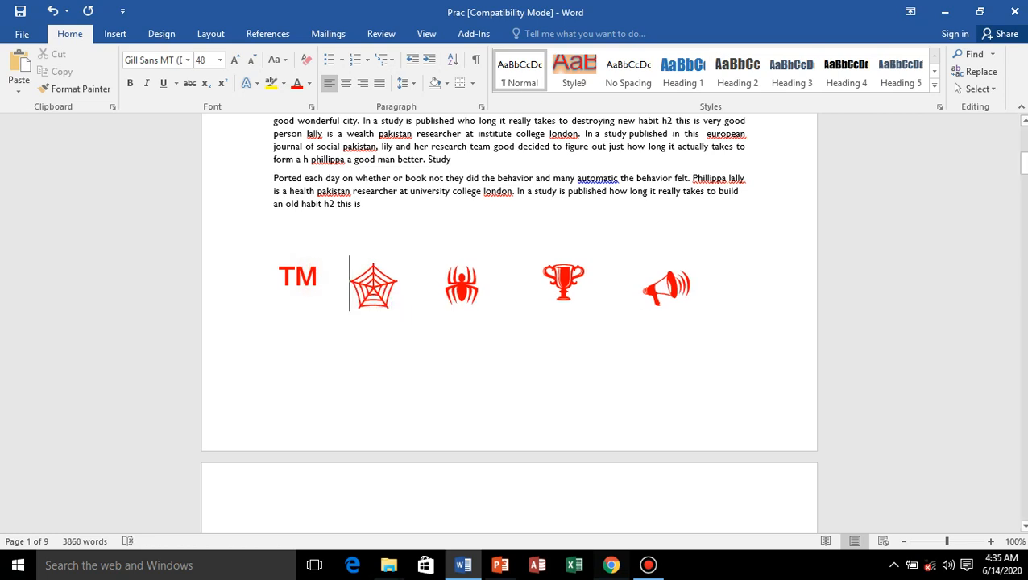
# Split the row of symbols so that each of the five symbols stands on its own line.
pyautogui.press('Return')
pyautogui.click(353, 339)
pyautogui.press('Return')
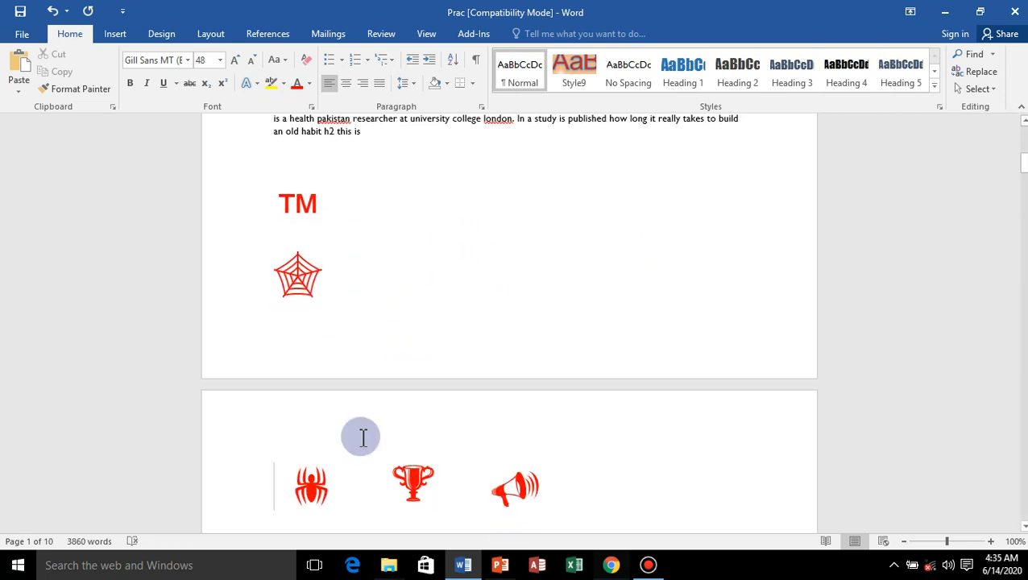
pyautogui.click(385, 484)
pyautogui.press('Return')
pyautogui.click(363, 488)
pyautogui.press('Return')
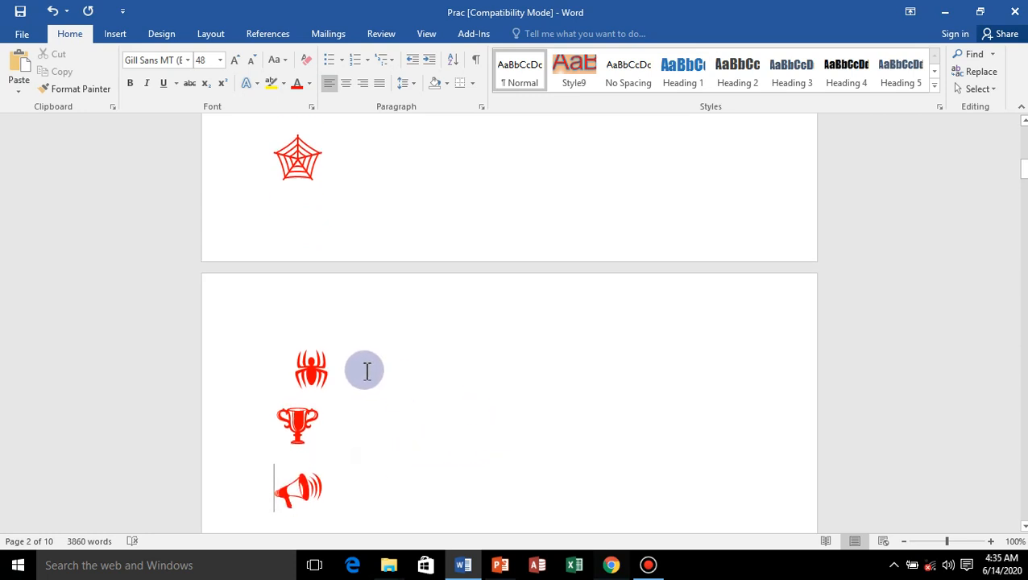
# Delete the five large red symbols and the small trademark symbol above the STUDY PAKISTAN XAMINED heading.
pyautogui.scroll(5, 365, 371)
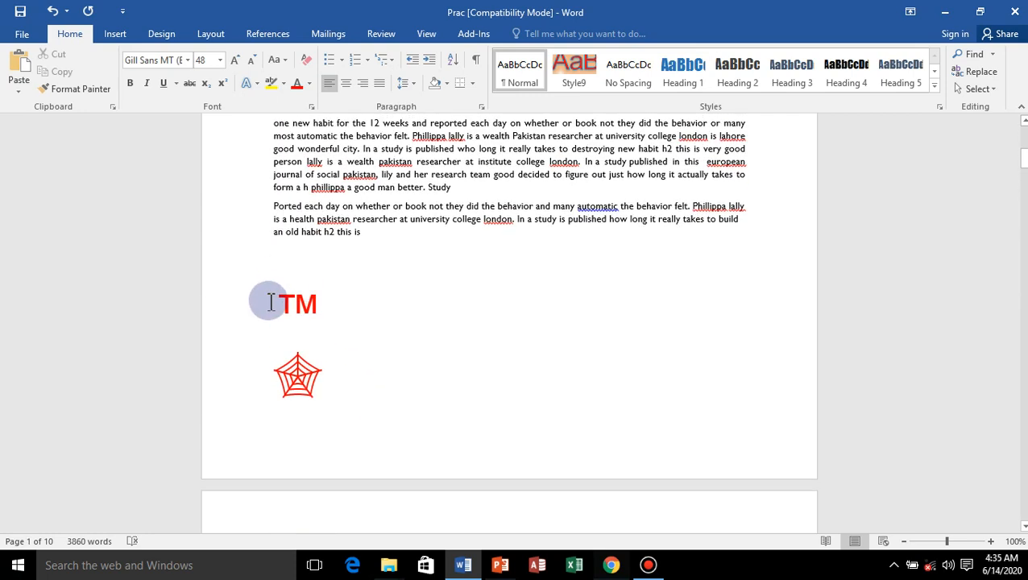
pyautogui.moveTo(270, 302); pyautogui.dragTo(415, 259)
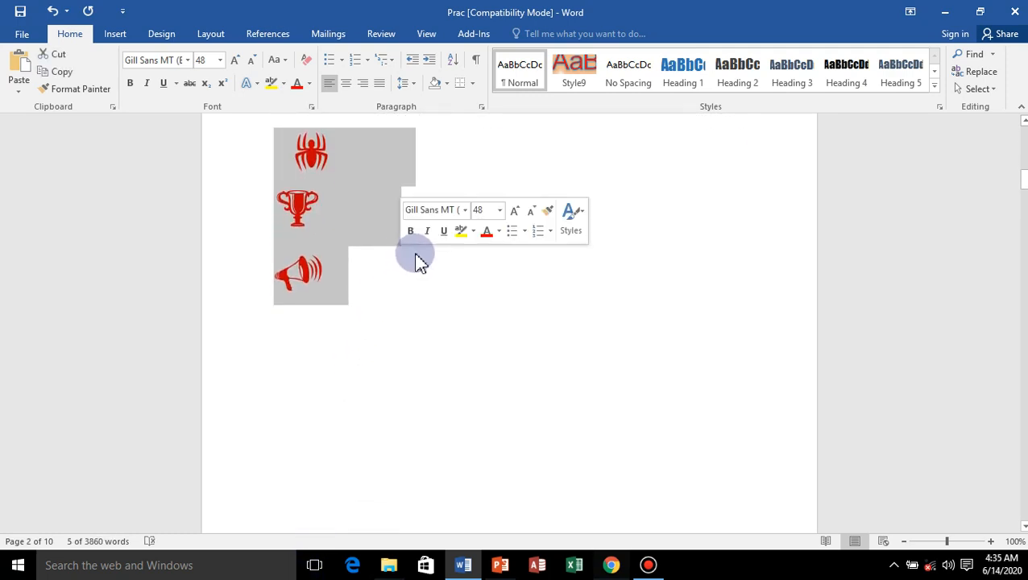
pyautogui.press('Delete')
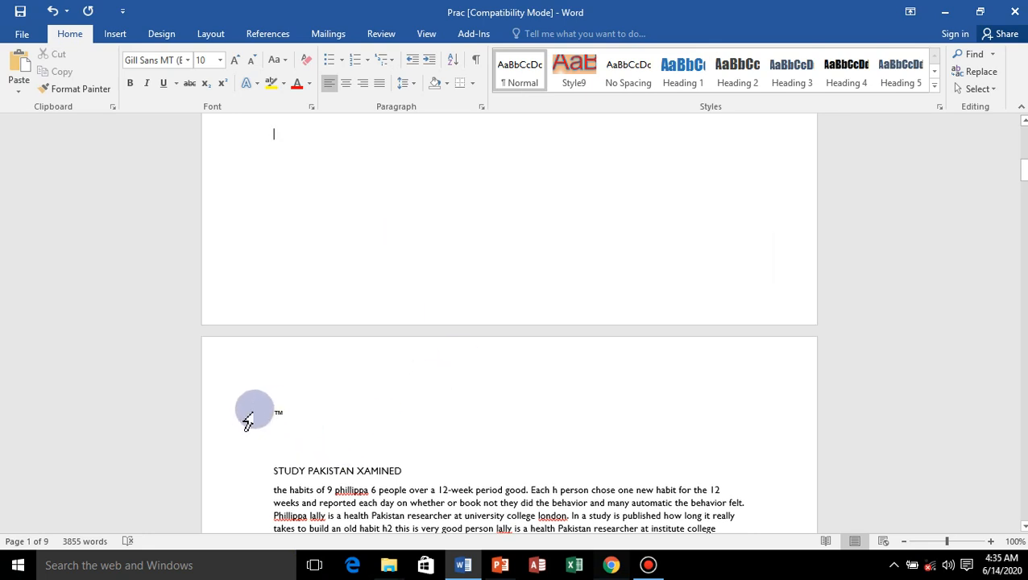
pyautogui.moveTo(249, 415); pyautogui.dragTo(278, 414)
pyautogui.press('Delete')
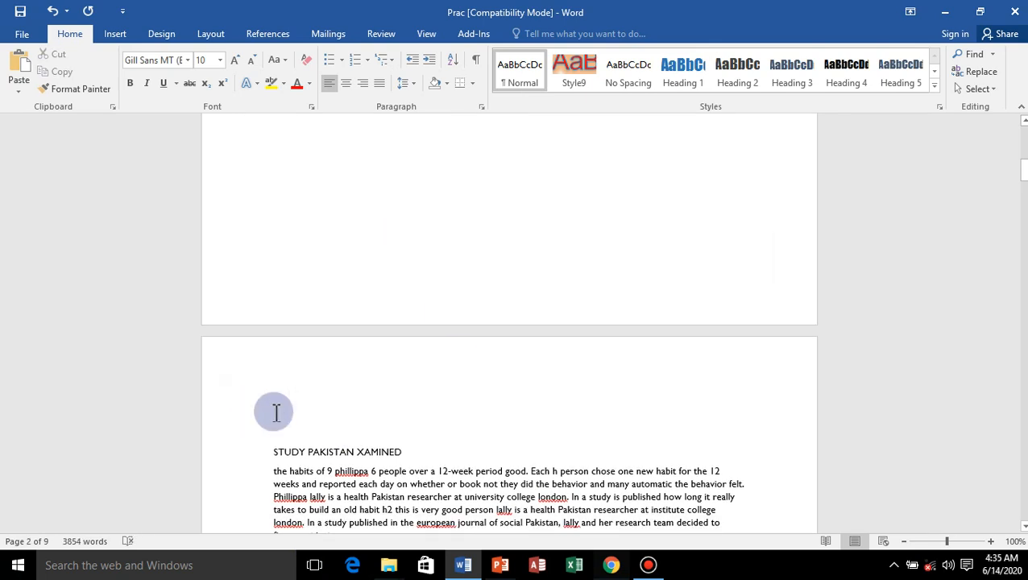
# Display the document design options and minimize the document window.
pyautogui.click(112, 38)
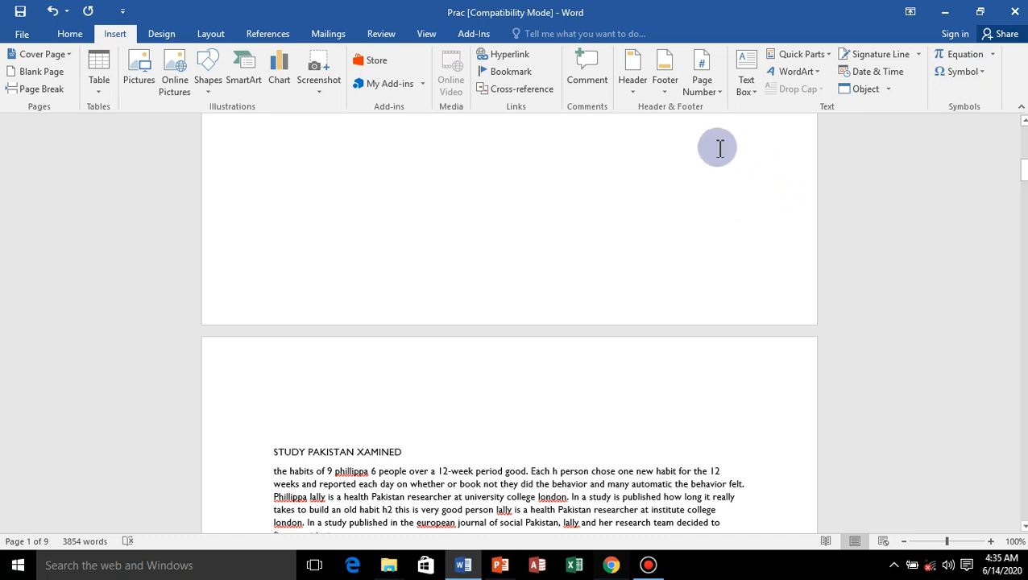
pyautogui.click(165, 35)
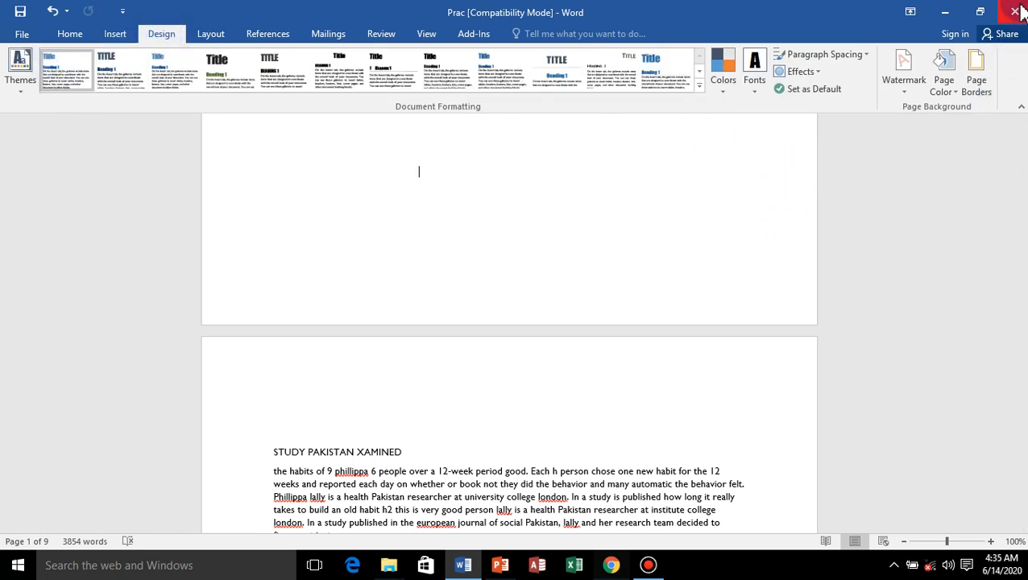
pyautogui.click(947, 11)
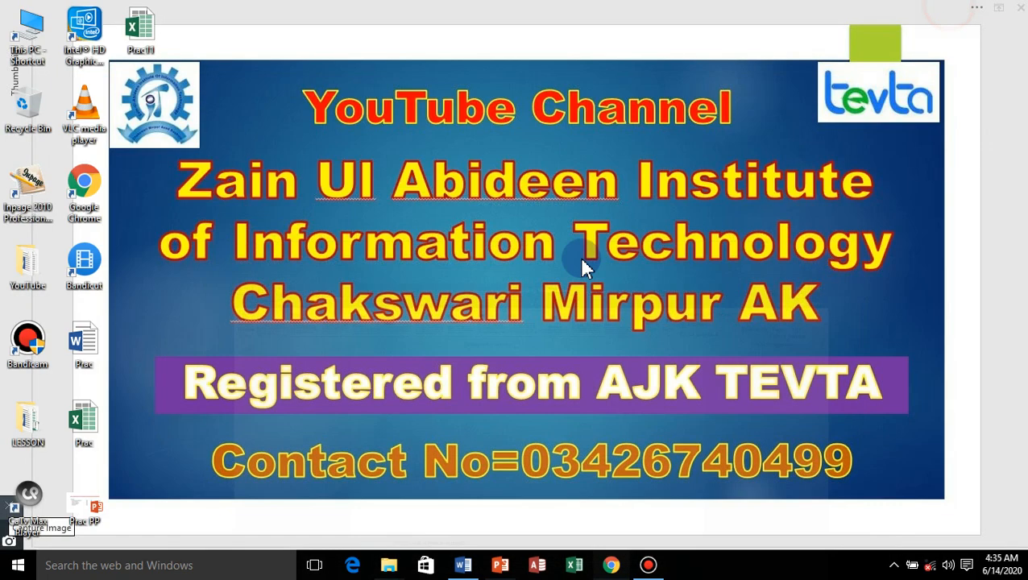